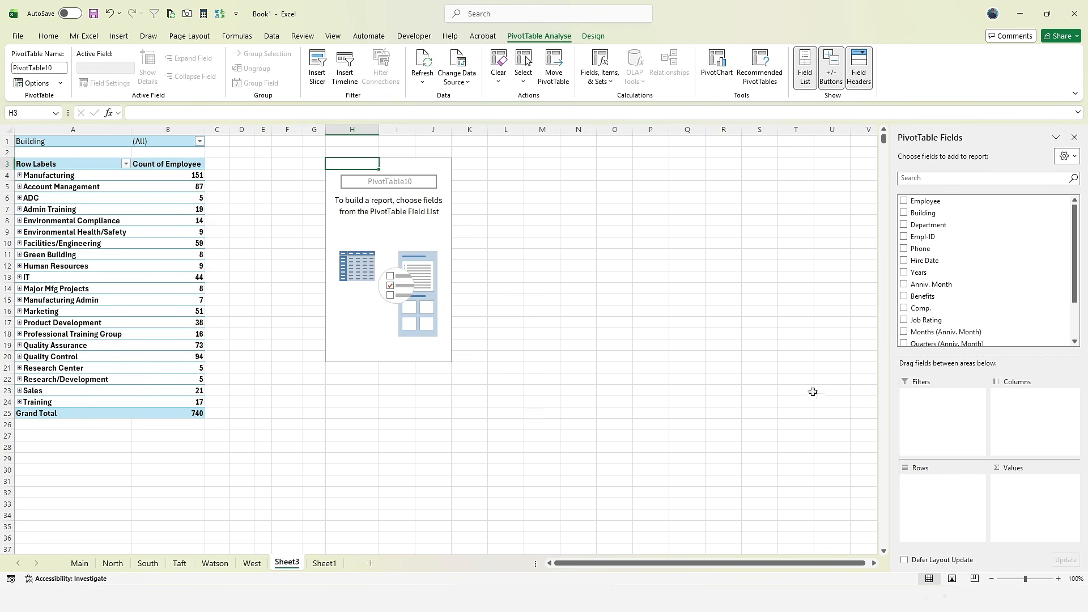
- Move to Sheet1 to view the employee table, columns Employee through Job Rating
scroll(963, 295, down, 3)
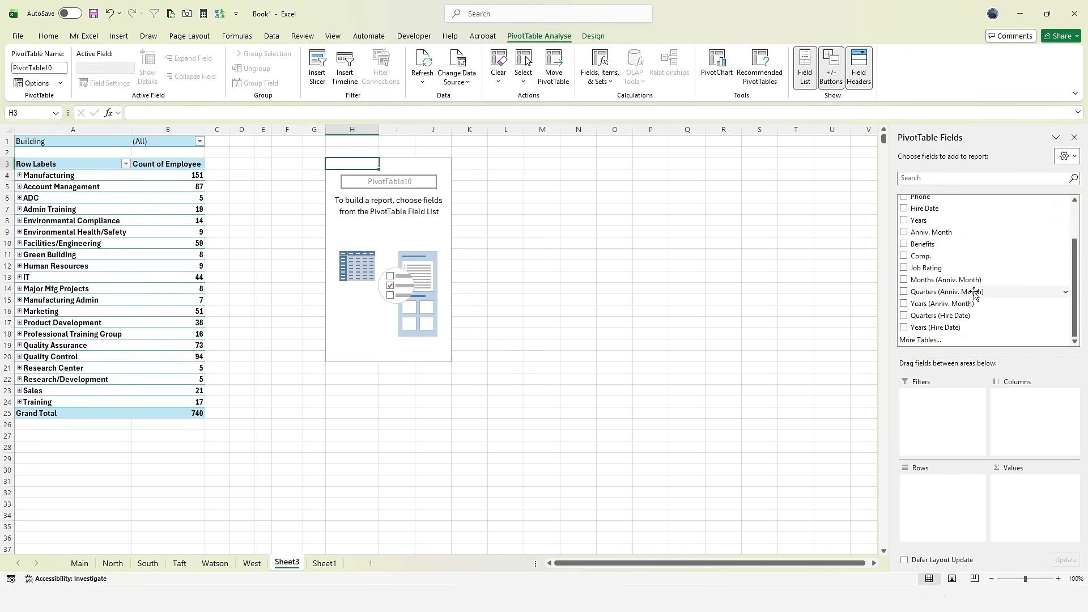
click(338, 568)
scroll(566, 238, up, 1)
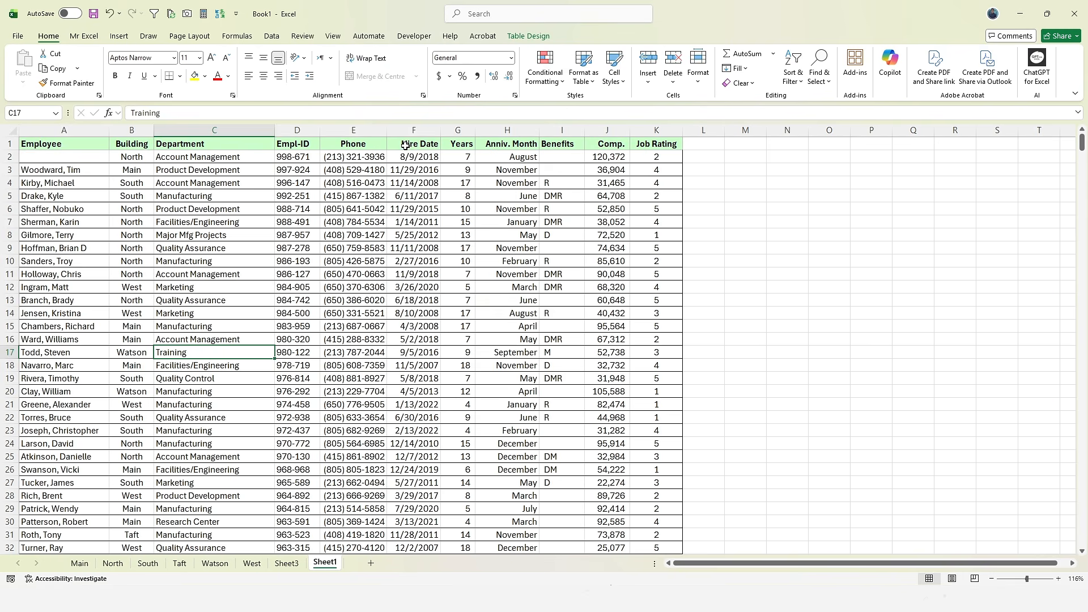
- Inspect the Hire Date and Anniv. Month cells on Sheet1
drag(406, 145, 426, 343)
click(287, 563)
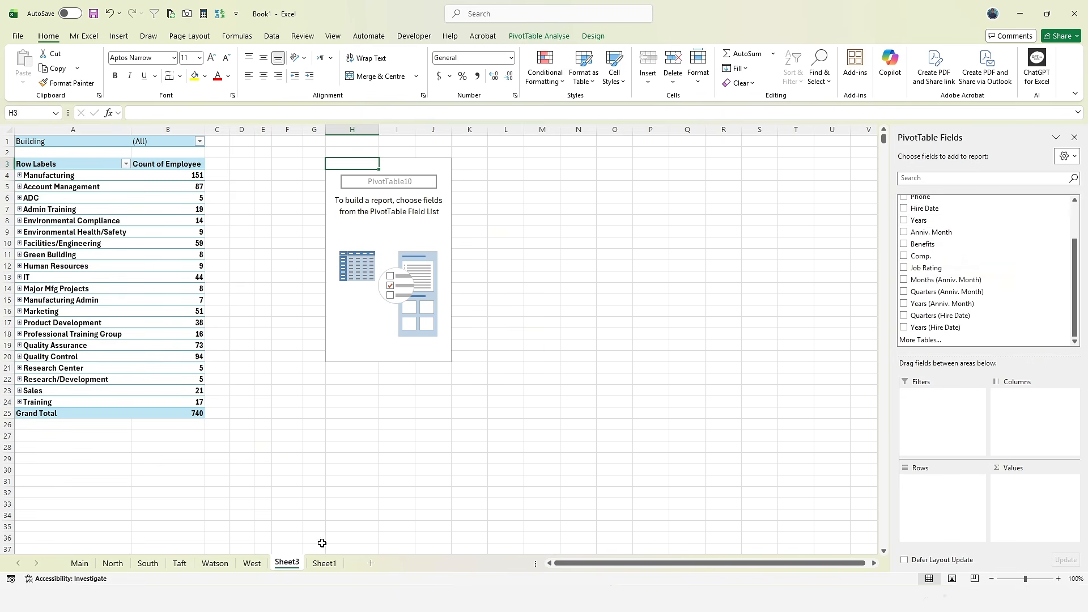
click(324, 563)
drag(510, 170, 520, 300)
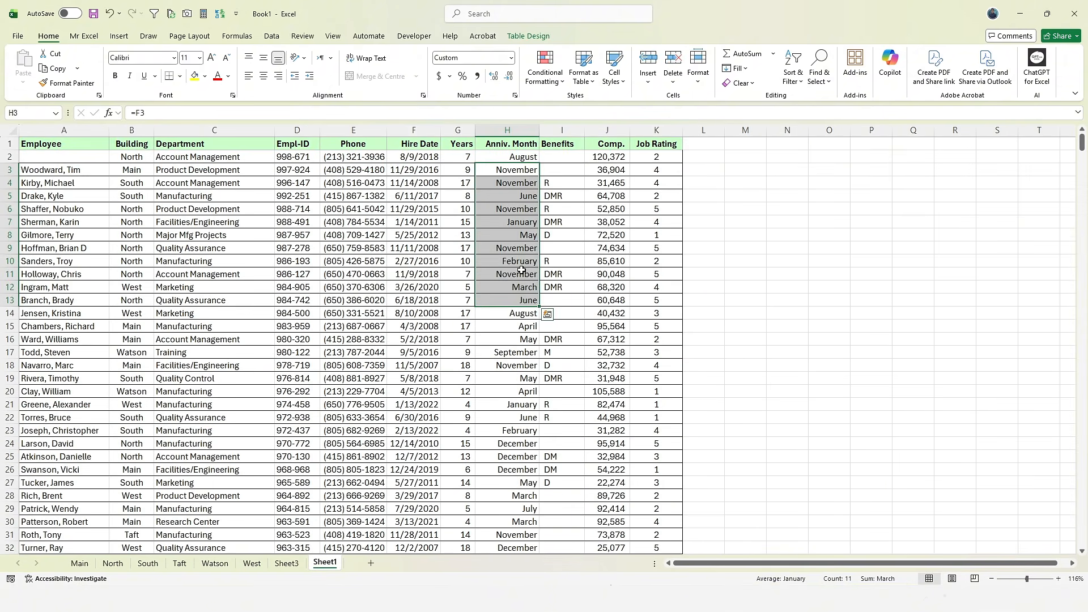
click(515, 193)
drag(522, 168, 520, 179)
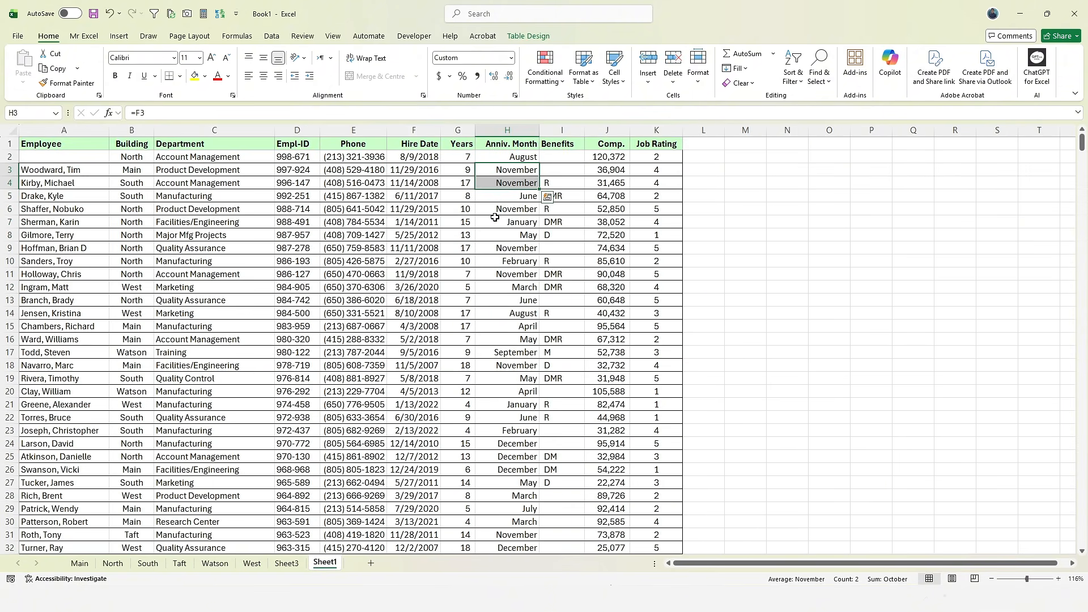
drag(429, 198, 433, 302)
- Enter =F2 in H2 so Anniv. Month references the Hire Date, then return to Sheet3
click(519, 145)
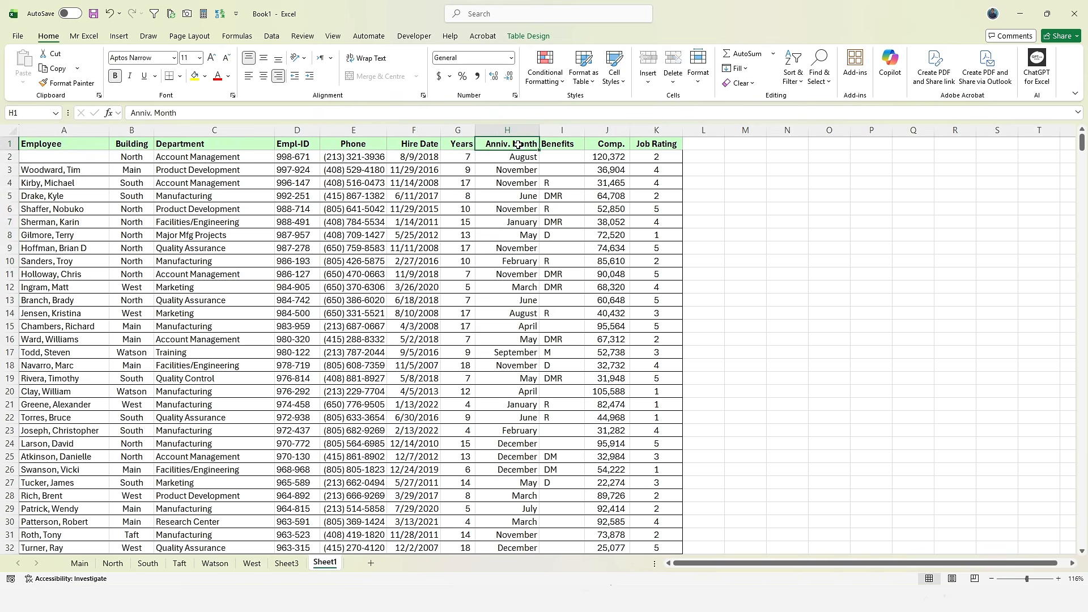
key(ctrl+shift+Down)
key(ctrl+shift+Up)
click(521, 156)
text(=)
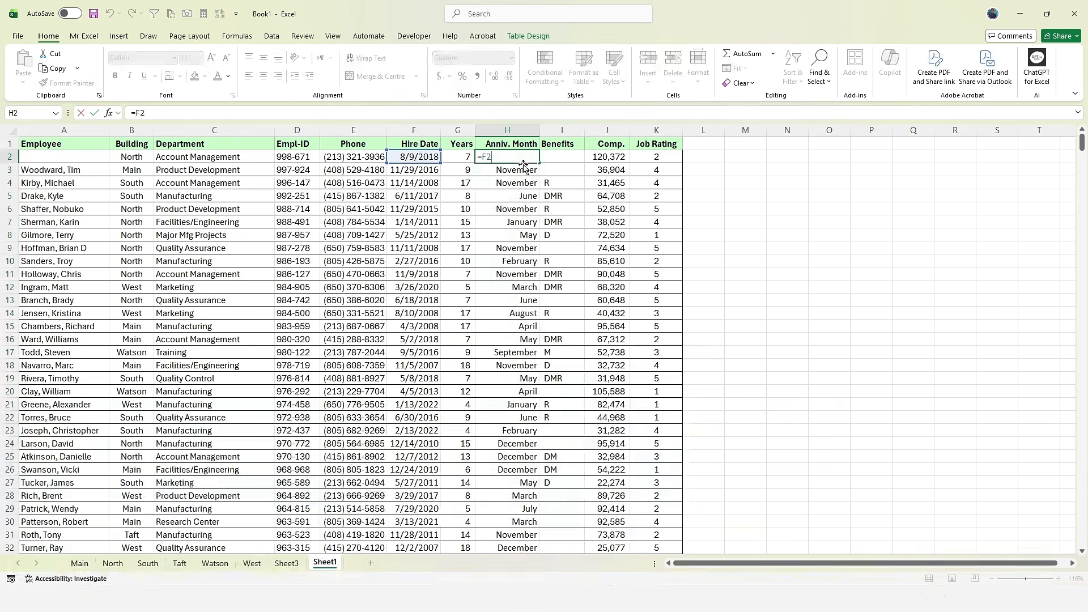
click(434, 161)
key(Return)
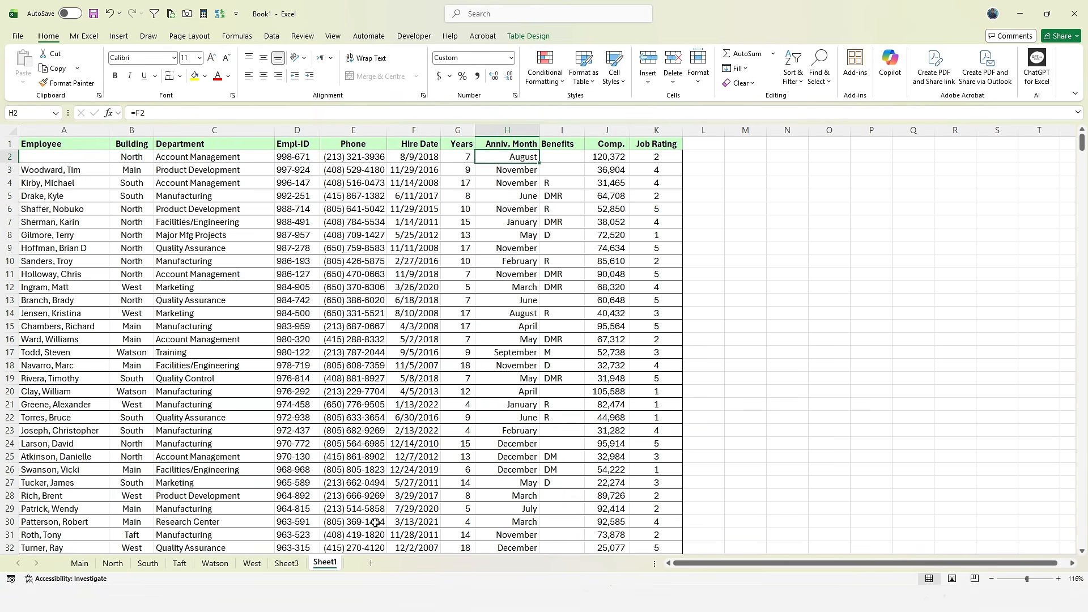
click(292, 564)
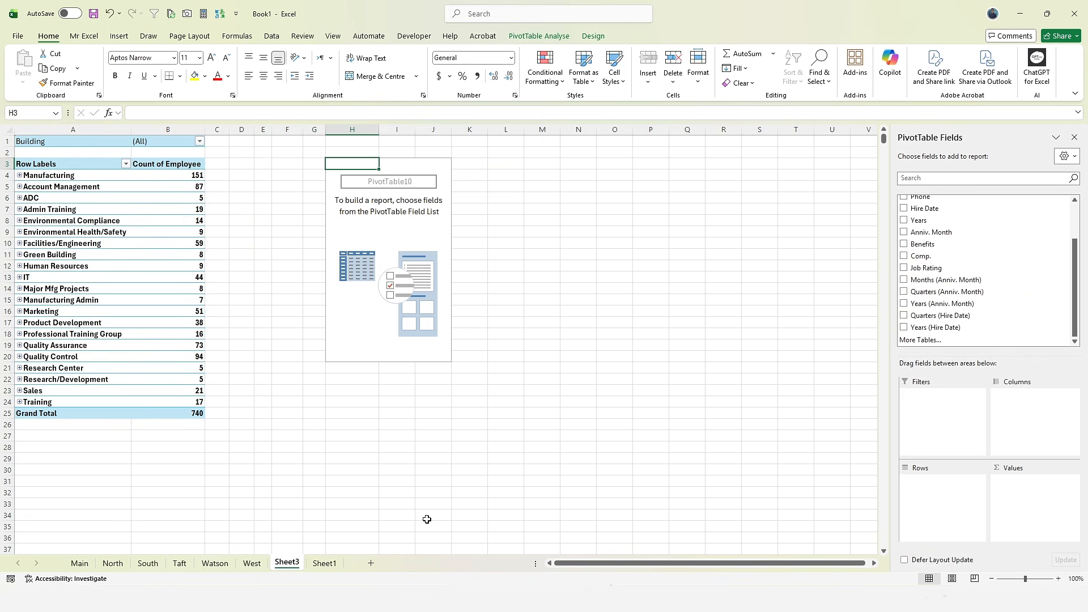
click(311, 562)
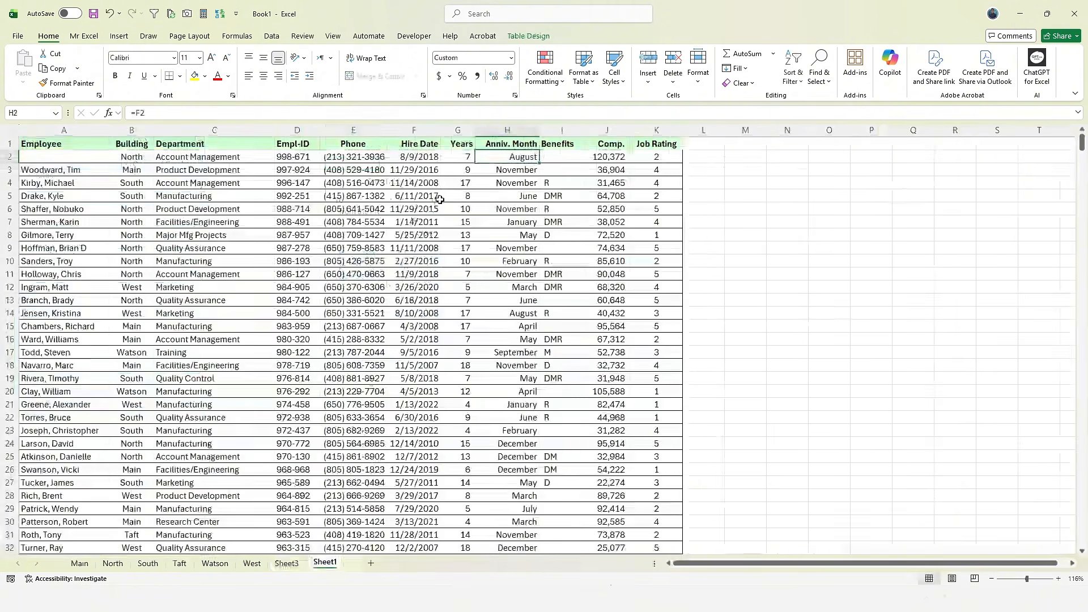
drag(414, 169, 411, 444)
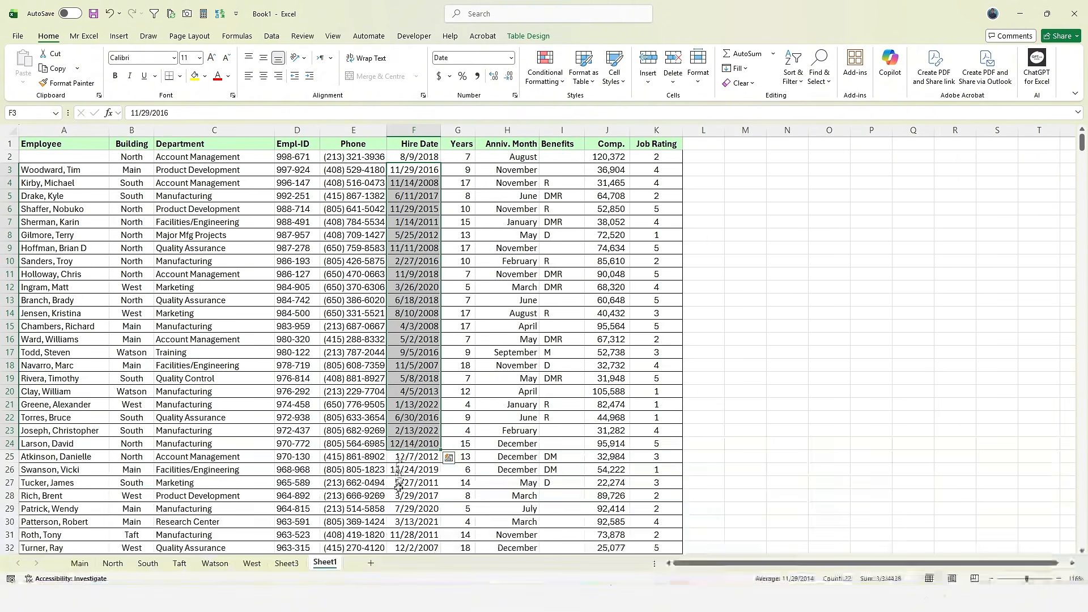
drag(422, 160, 404, 499)
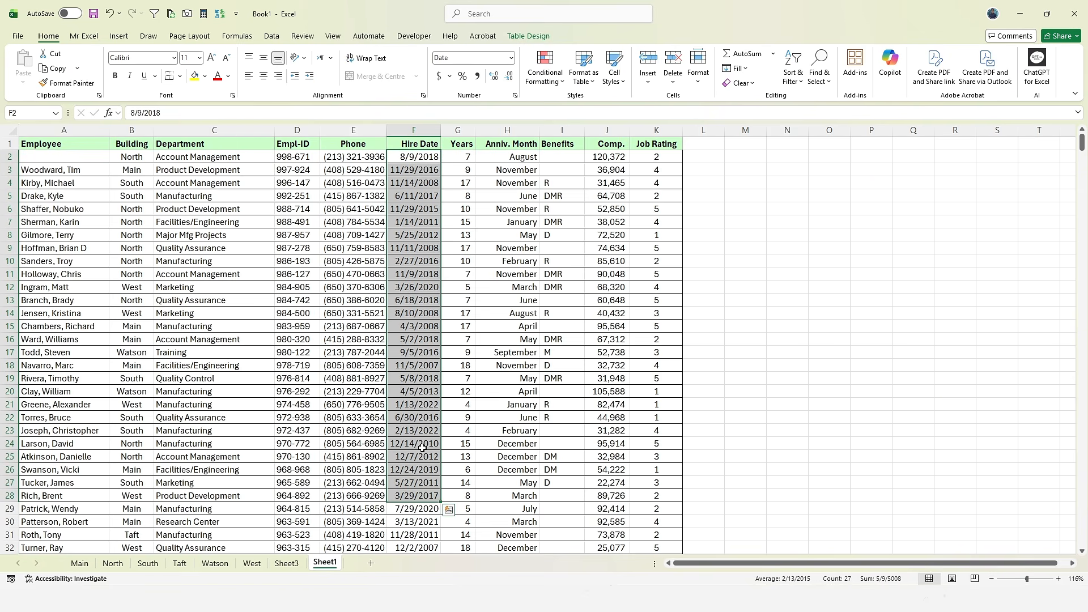
click(292, 565)
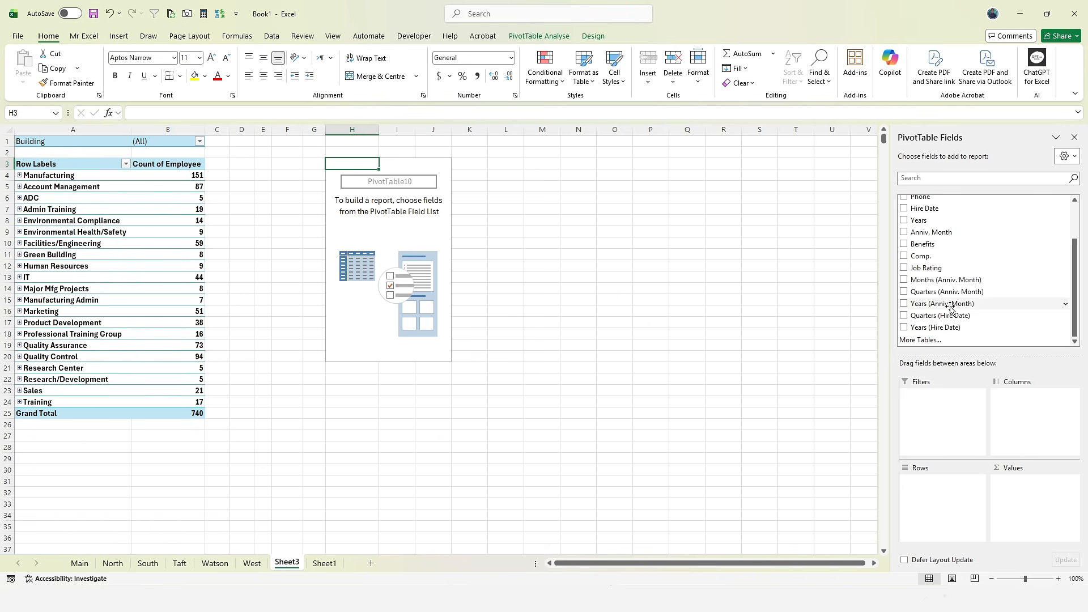
- Add Hire Date to the PivotTable10 rows and inspect 2007's quarters and Qtr3 dates
drag(930, 208, 936, 532)
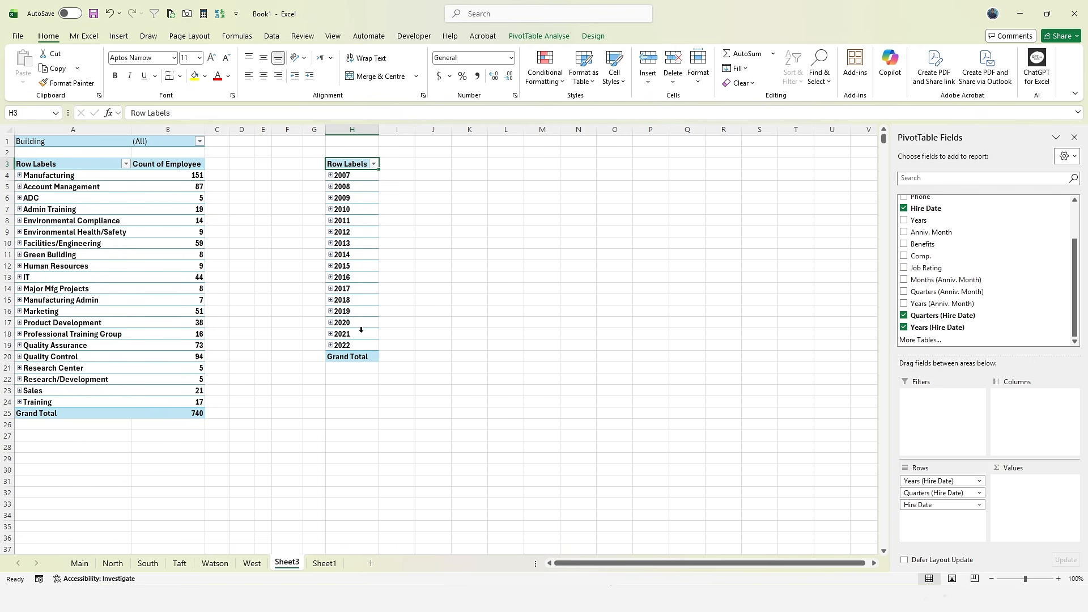
click(331, 176)
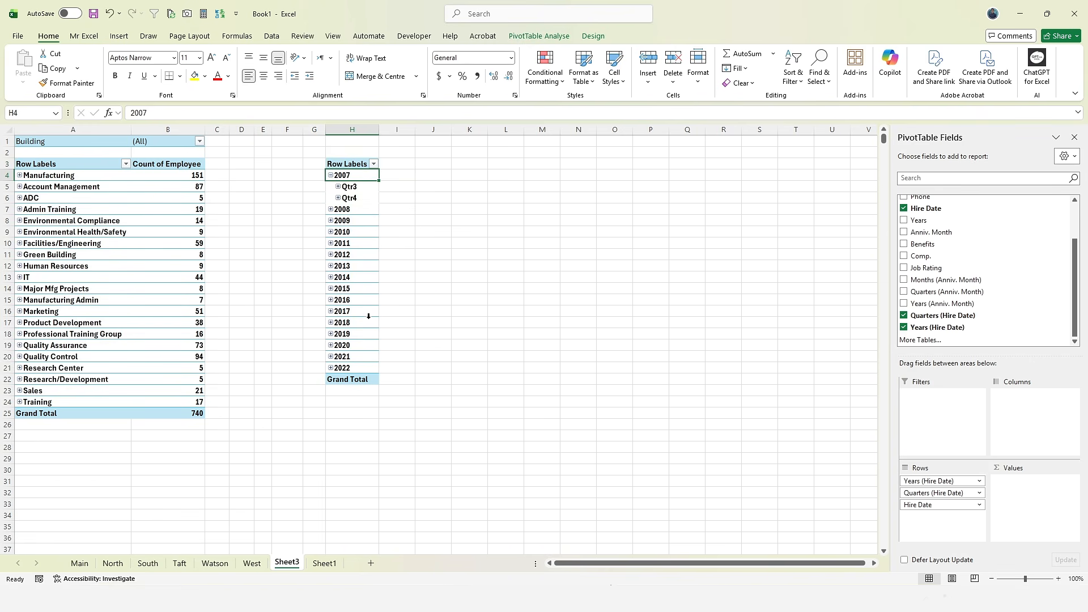
click(339, 186)
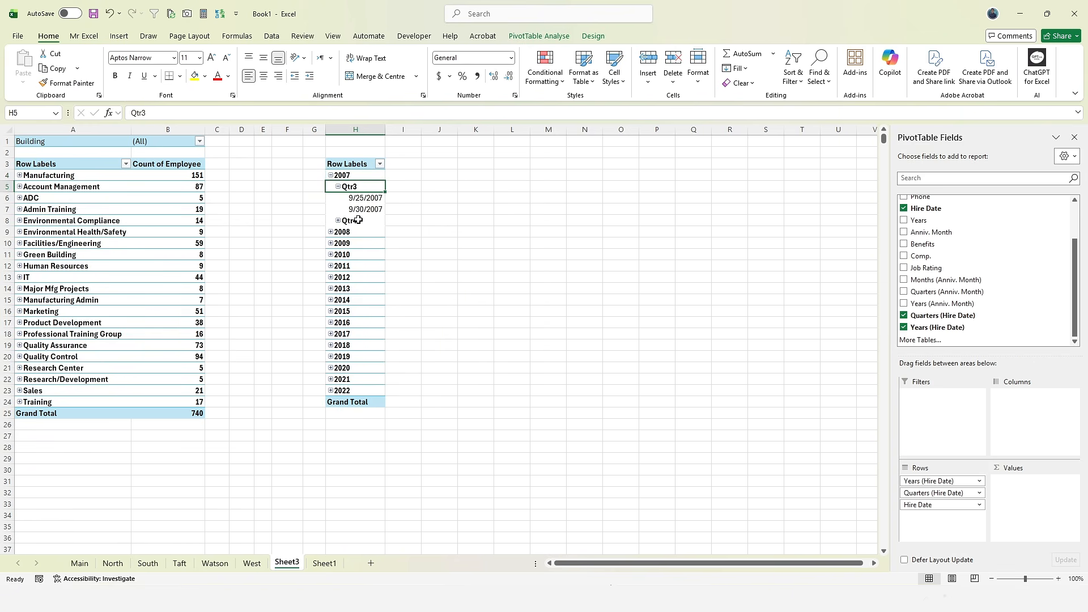
click(338, 186)
click(331, 175)
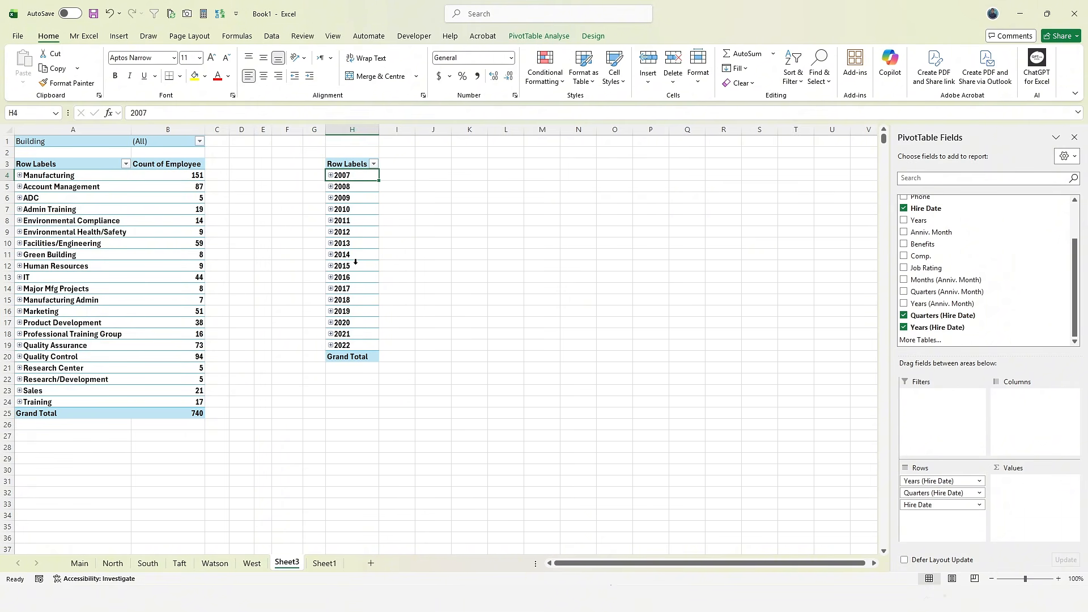
- Ungroup the 2007–2022 year rows into individual hire dates
drag(347, 176, 338, 343)
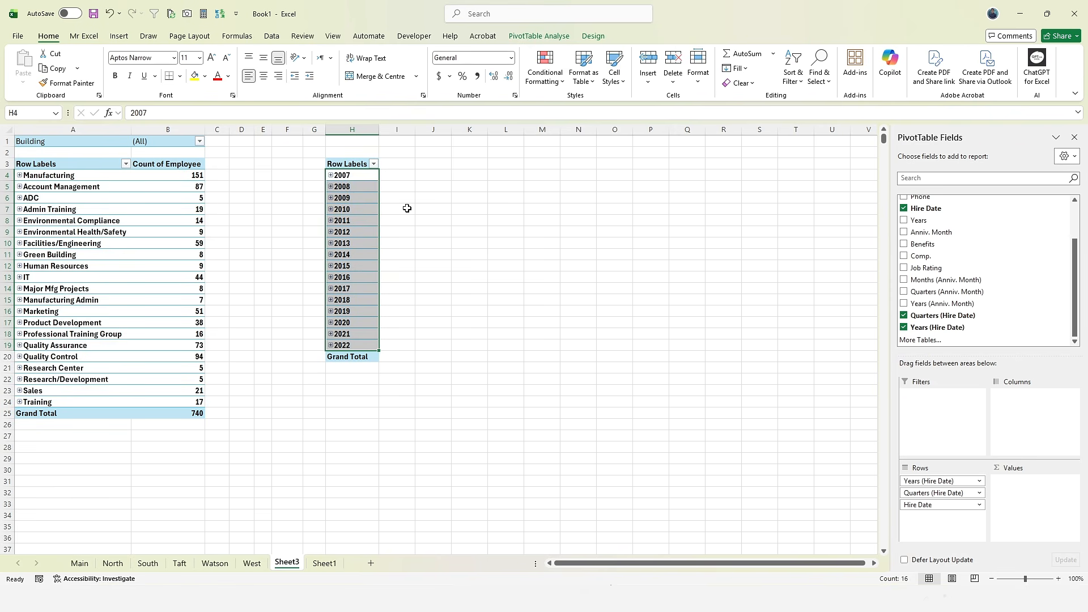
click(539, 35)
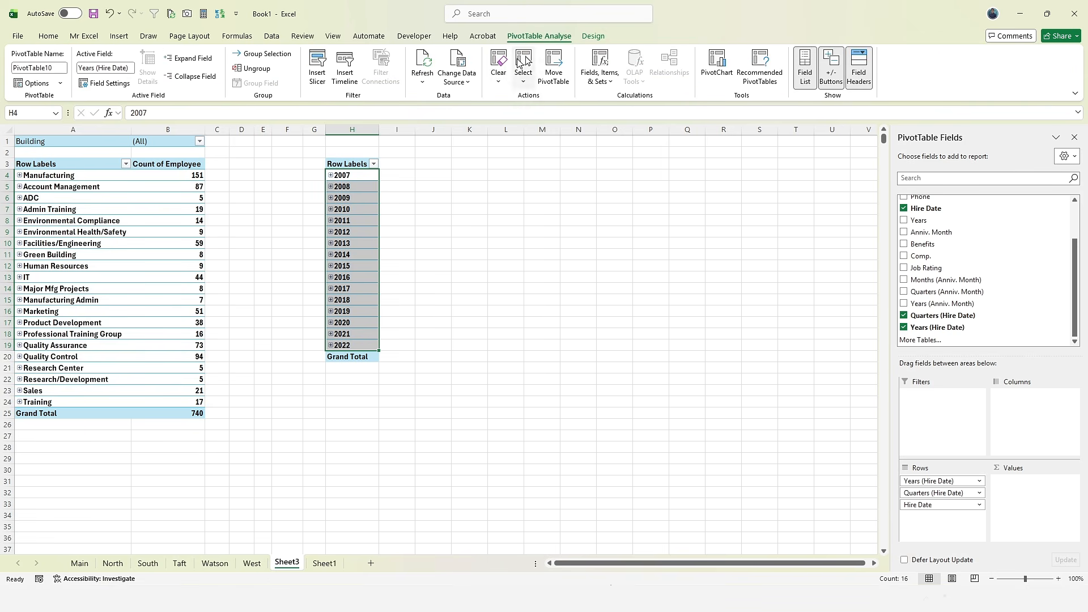
click(250, 72)
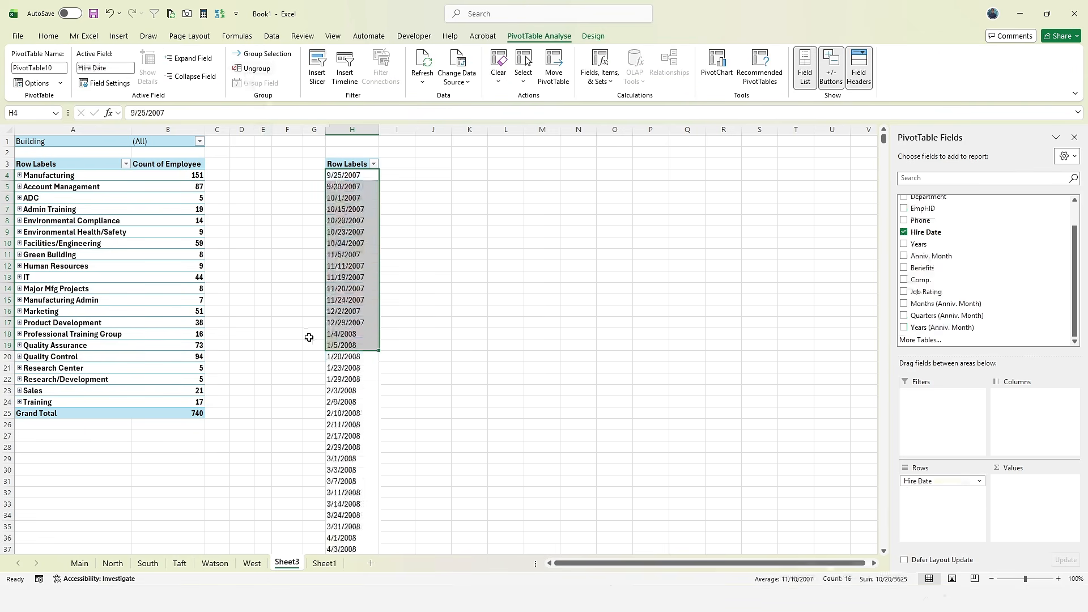
click(252, 563)
- Select every hire date from F2 down to row 742 on Sheet1, then return to Sheet3
click(324, 563)
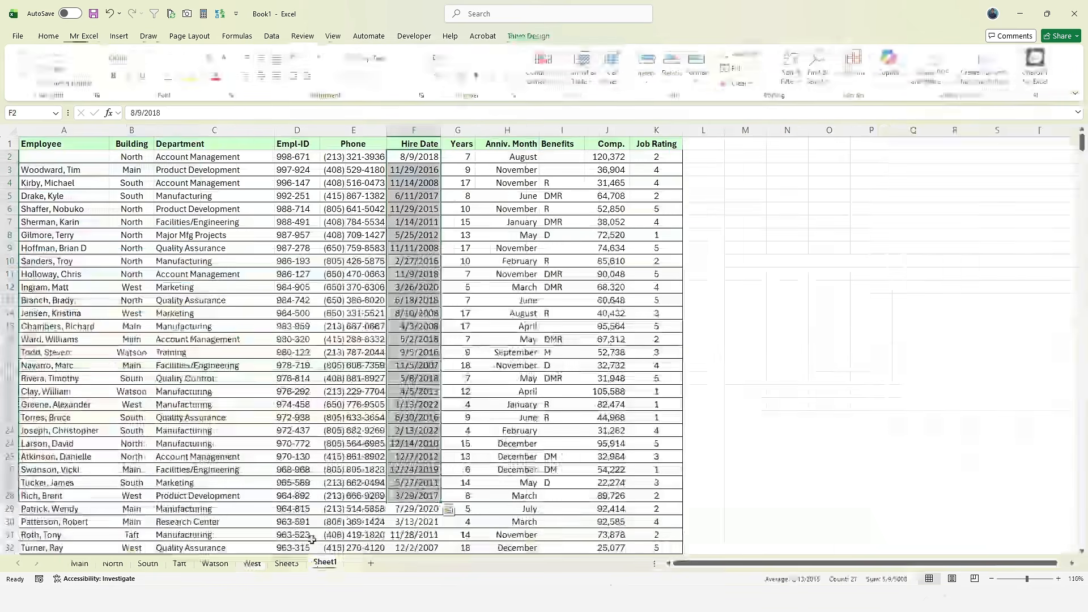
scroll(430, 198, down, 10)
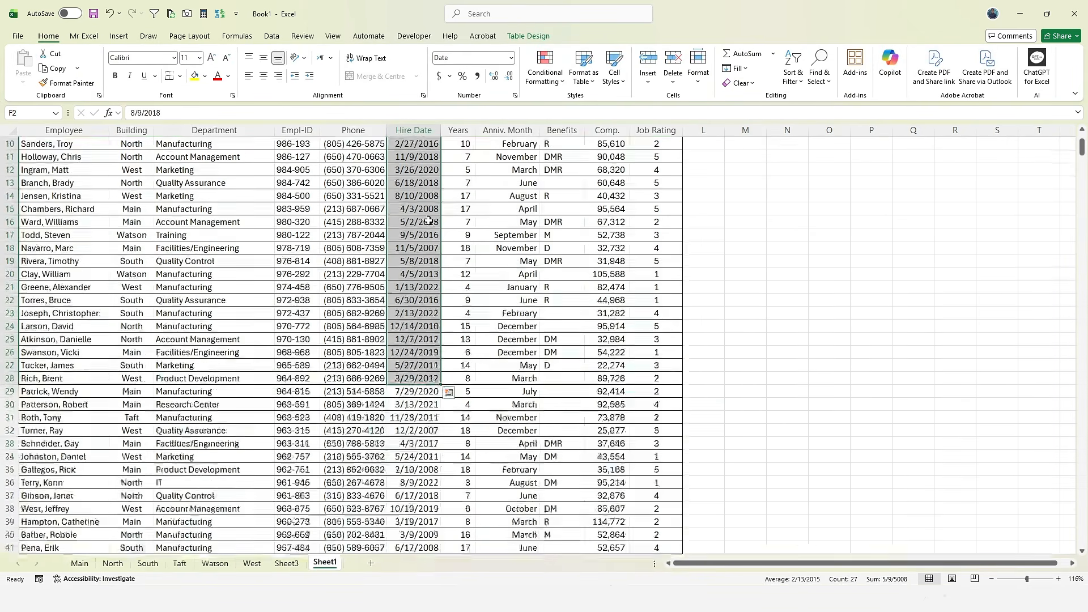
scroll(430, 221, up, 9)
scroll(431, 227, up, 1)
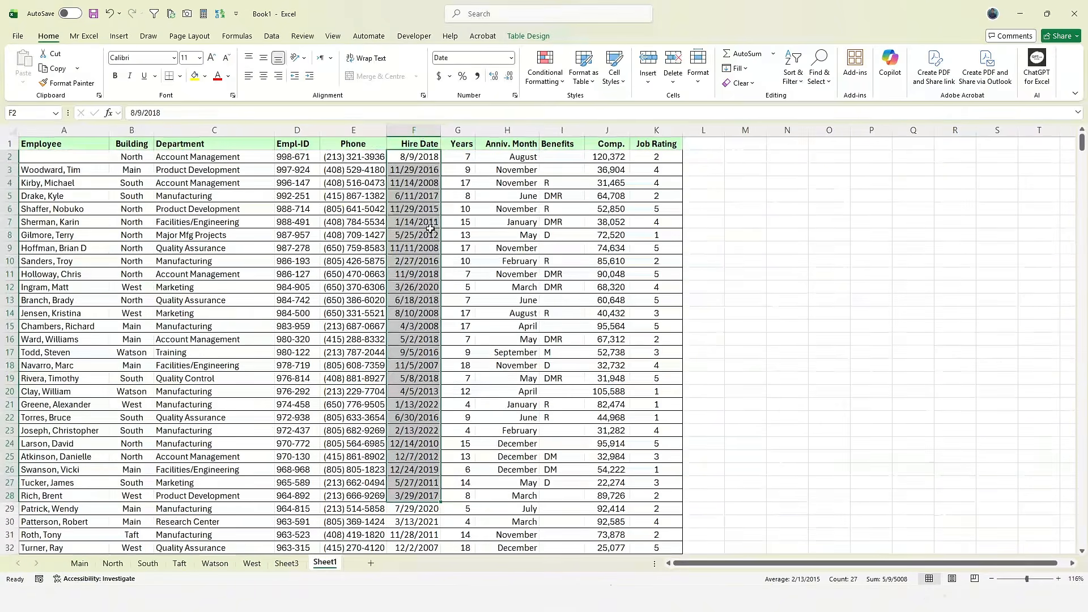
click(419, 154)
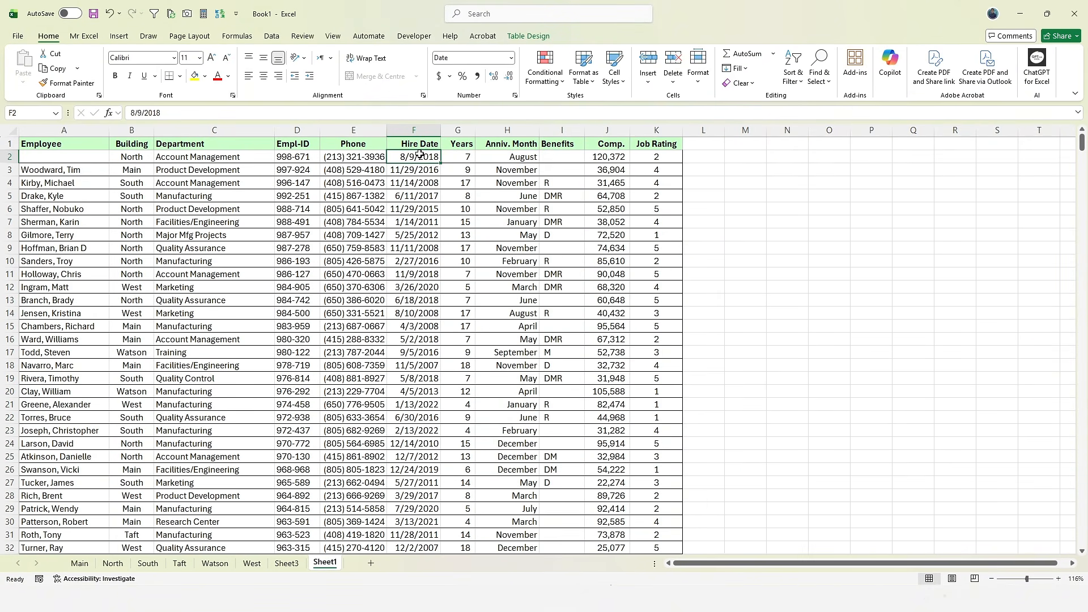
key(ctrl+shift+Down)
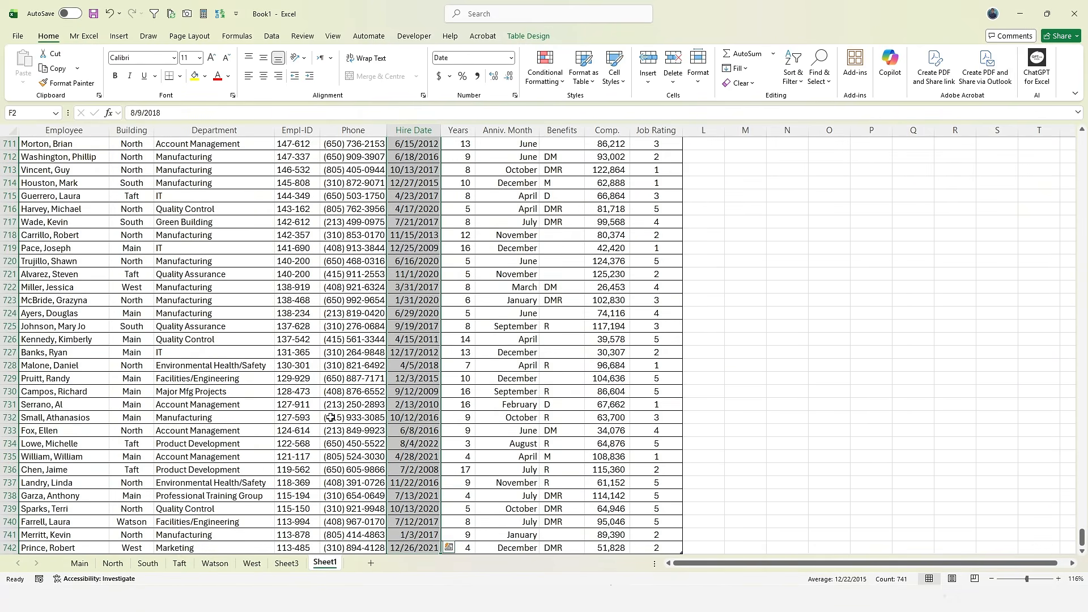
click(290, 565)
- Select a hire date in the pivot and open Group Field for Hire Date, 9/25/2007 to 9/8/2022
click(352, 334)
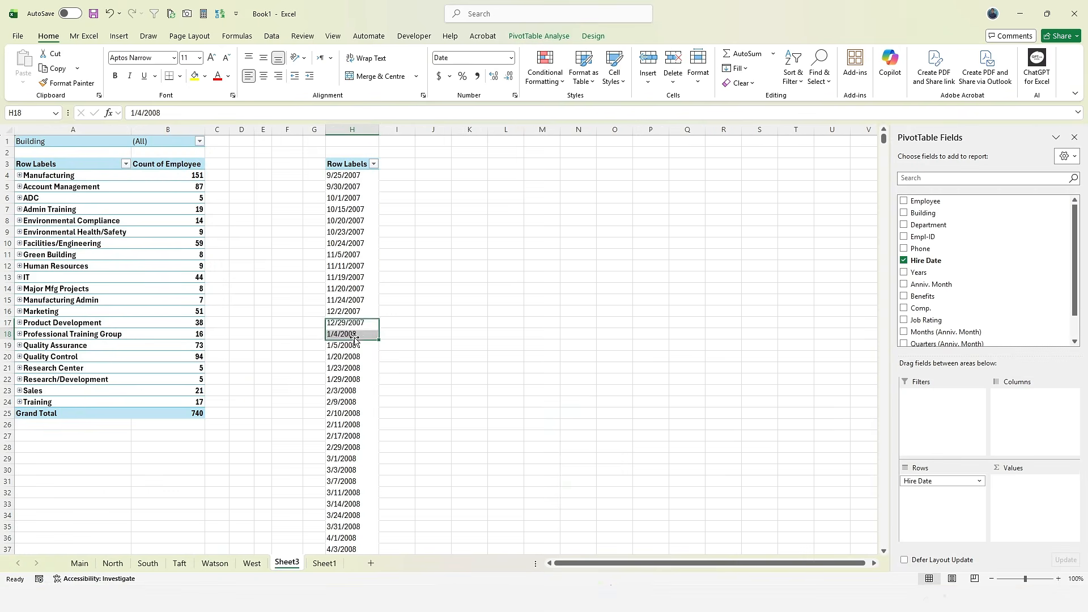
drag(346, 177, 333, 381)
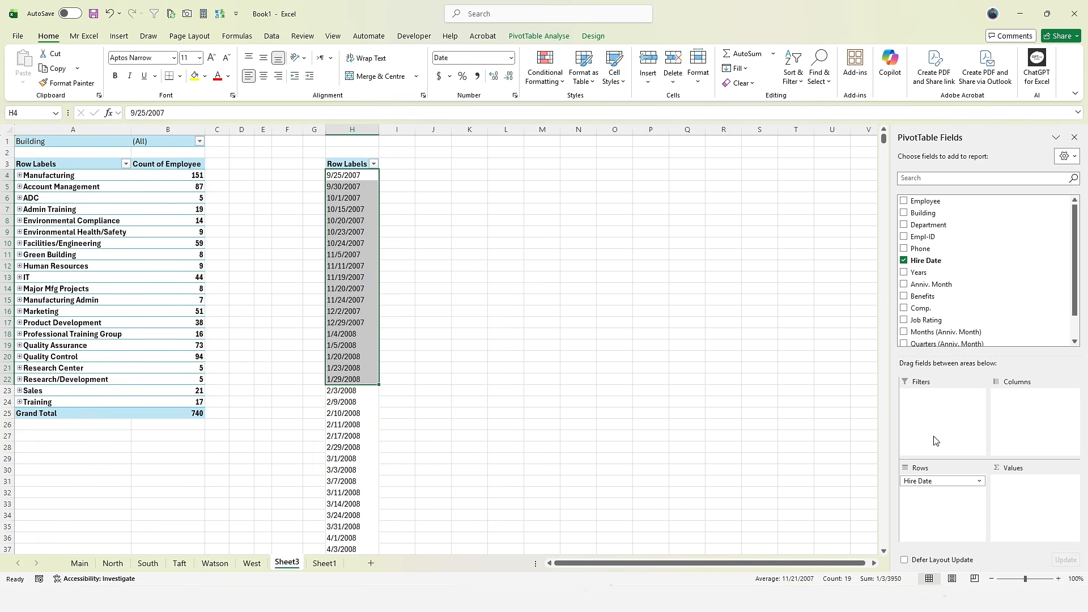
drag(346, 209, 353, 403)
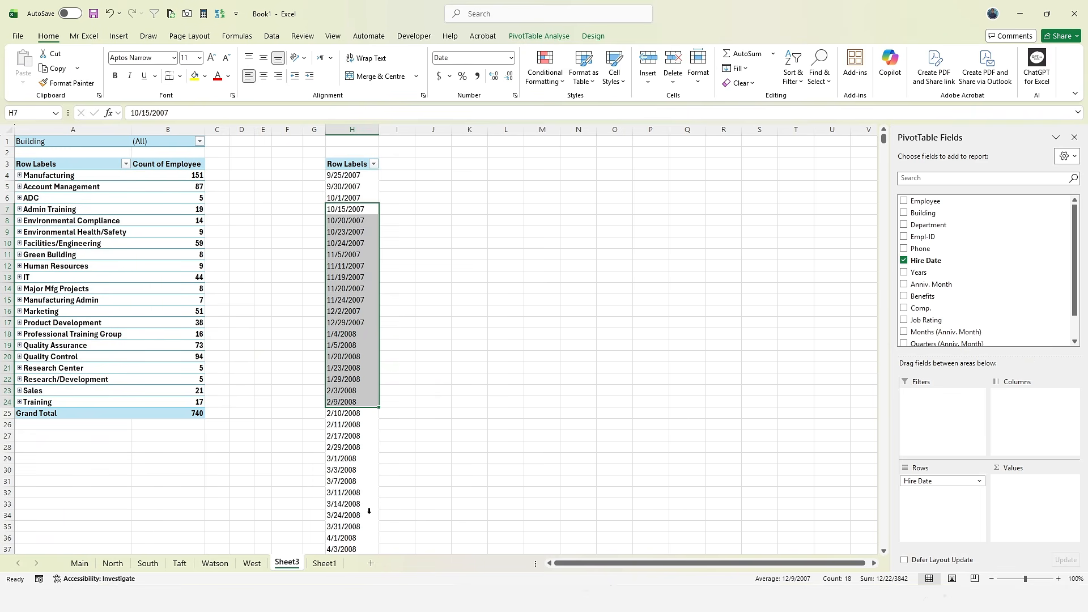
drag(350, 177, 347, 376)
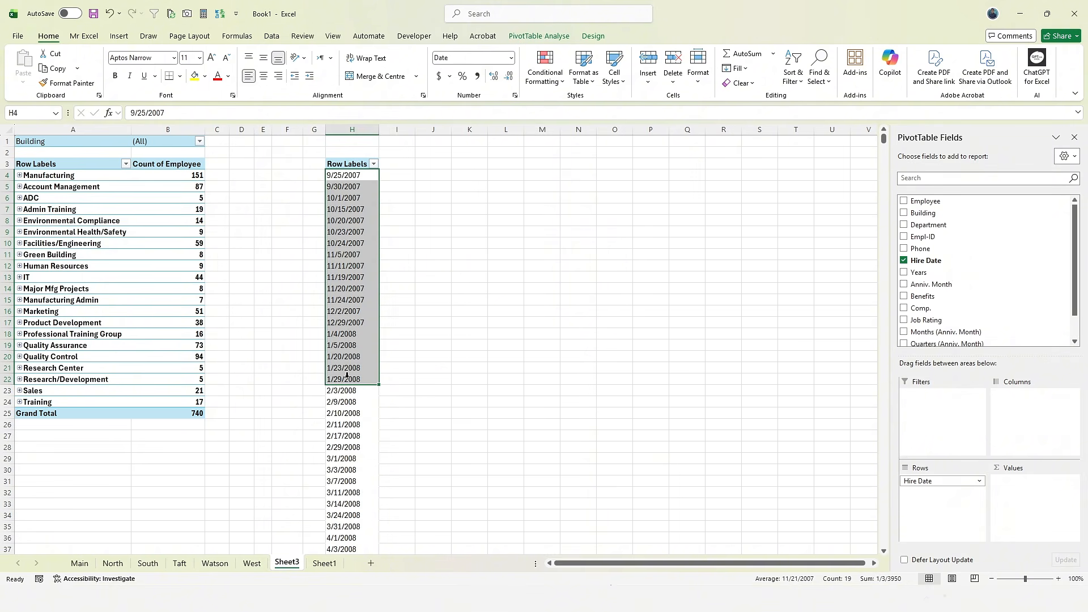
click(344, 300)
click(521, 43)
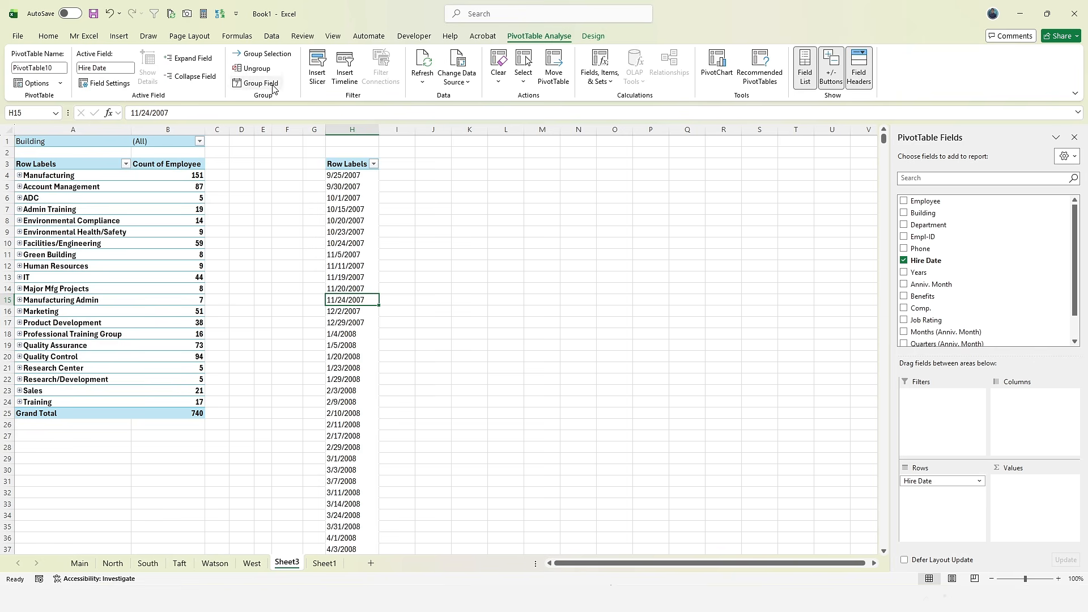
click(273, 84)
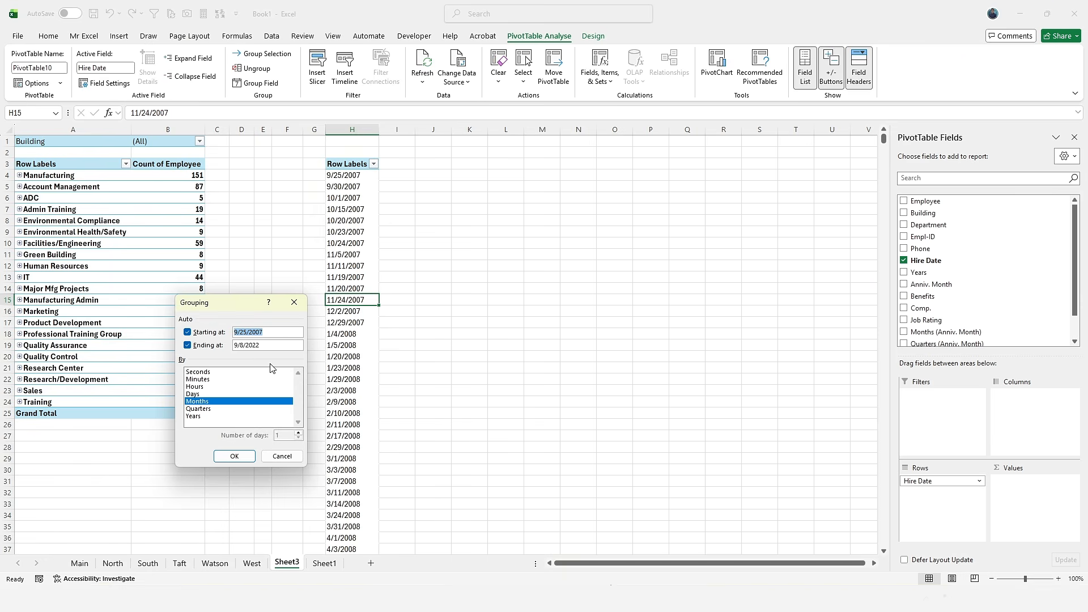
- Group Hire Date by Seconds, Minutes, Hours, Days, Months, Quarters and Years
click(242, 334)
drag(271, 346, 244, 347)
click(223, 409)
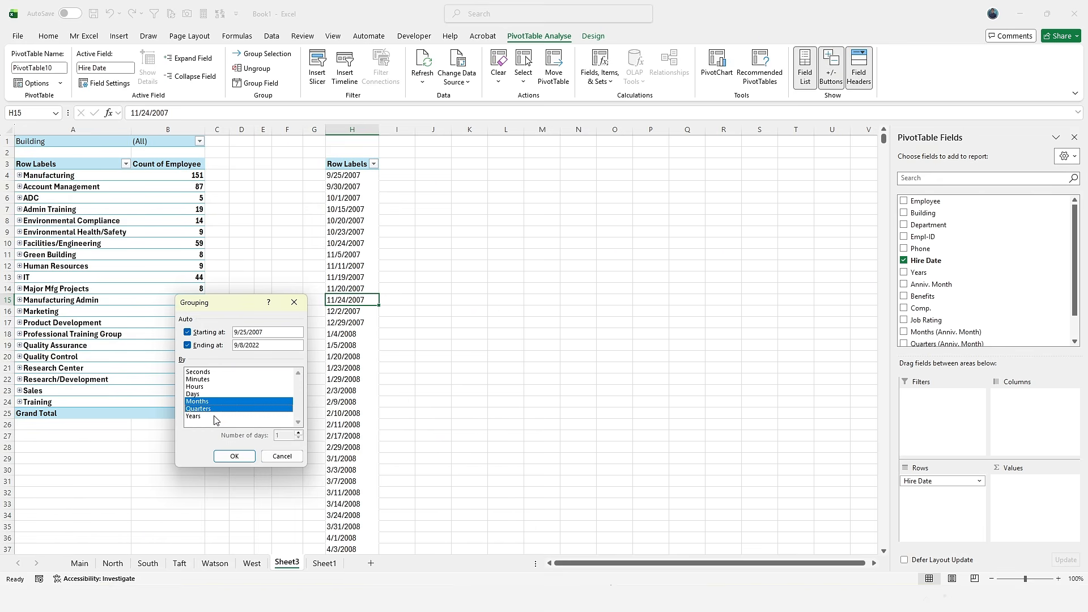
click(216, 417)
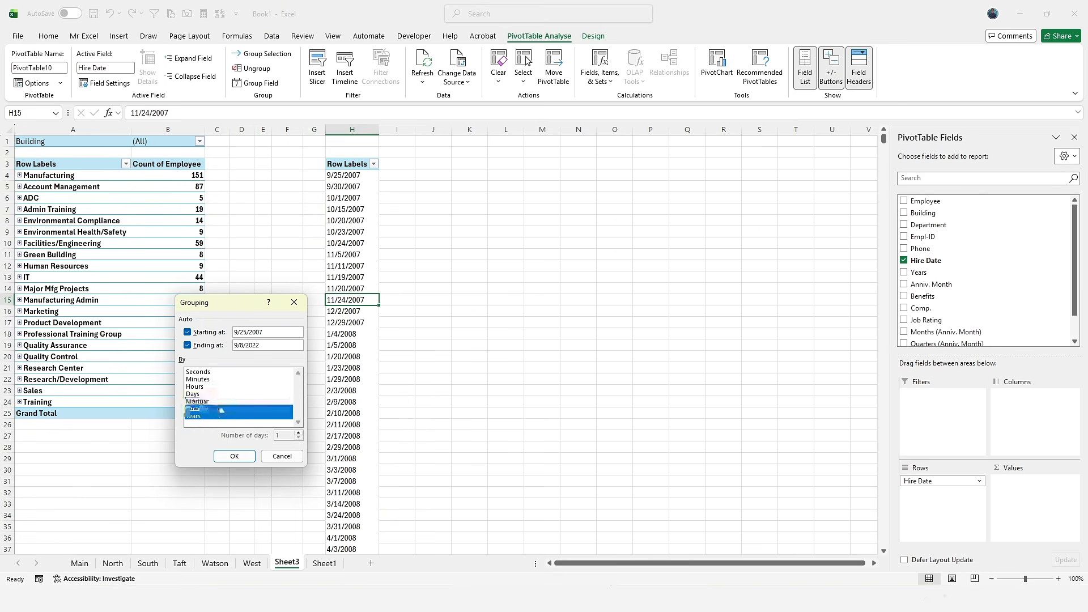
click(216, 400)
click(215, 400)
click(215, 401)
click(206, 393)
click(207, 388)
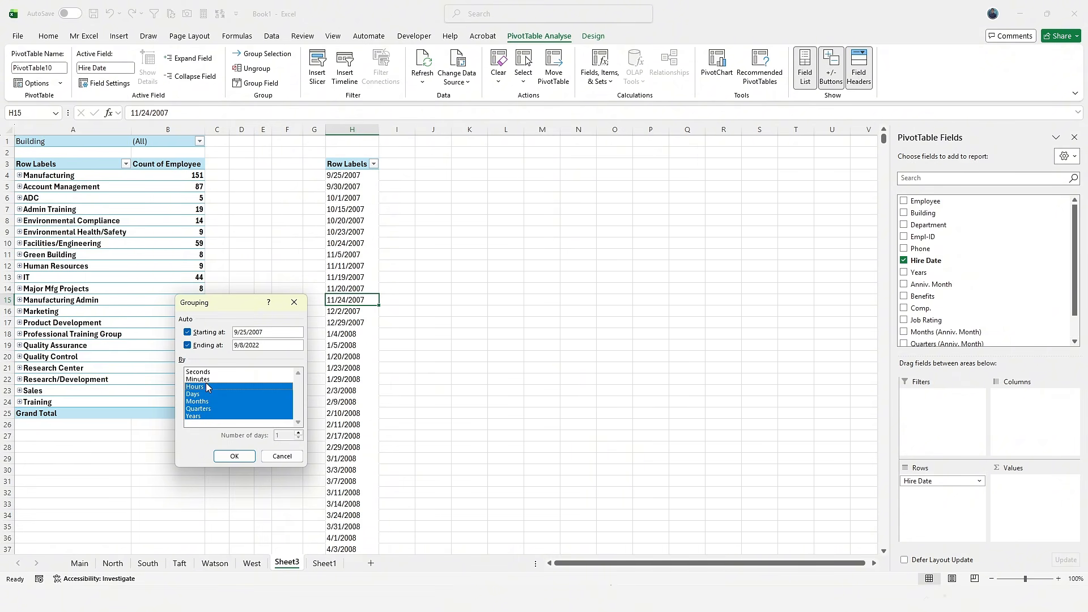
click(205, 379)
click(206, 372)
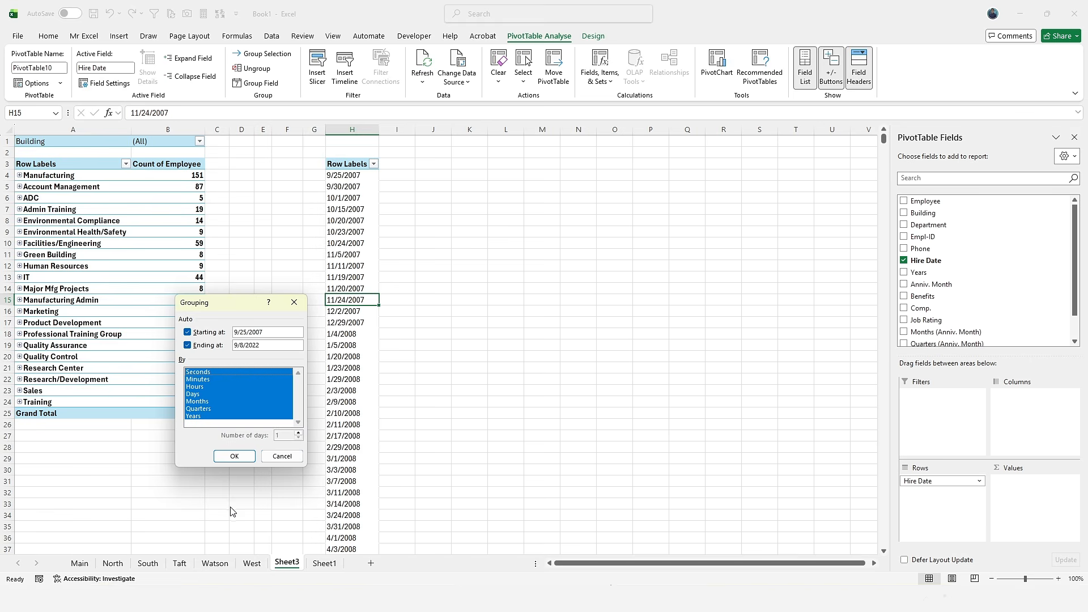
click(237, 456)
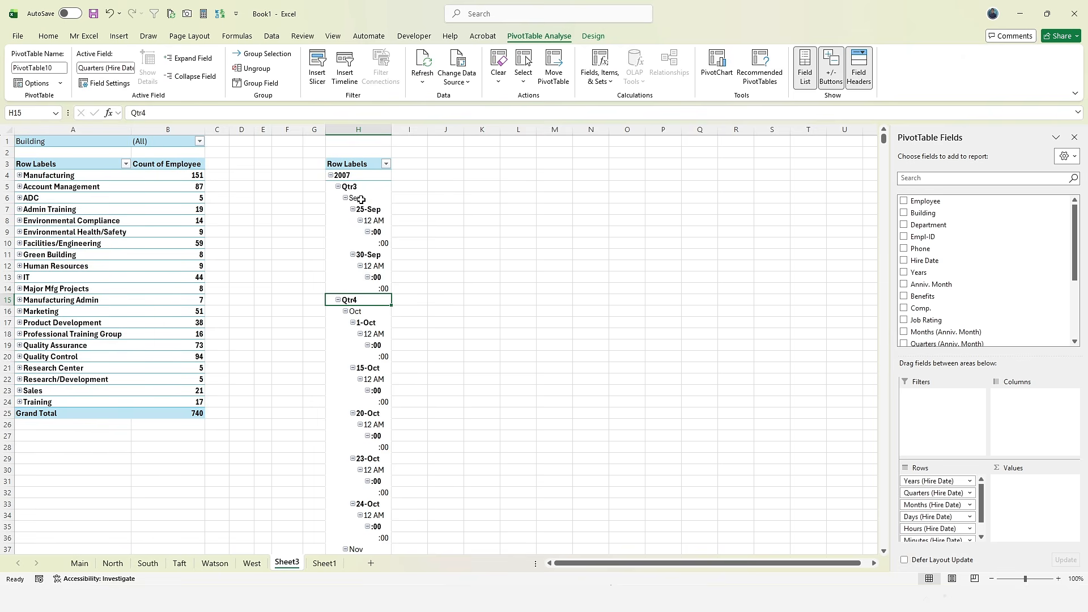
- Collapse the entire Hire Date field to years, then expand 2007 through every level
right_click(354, 176)
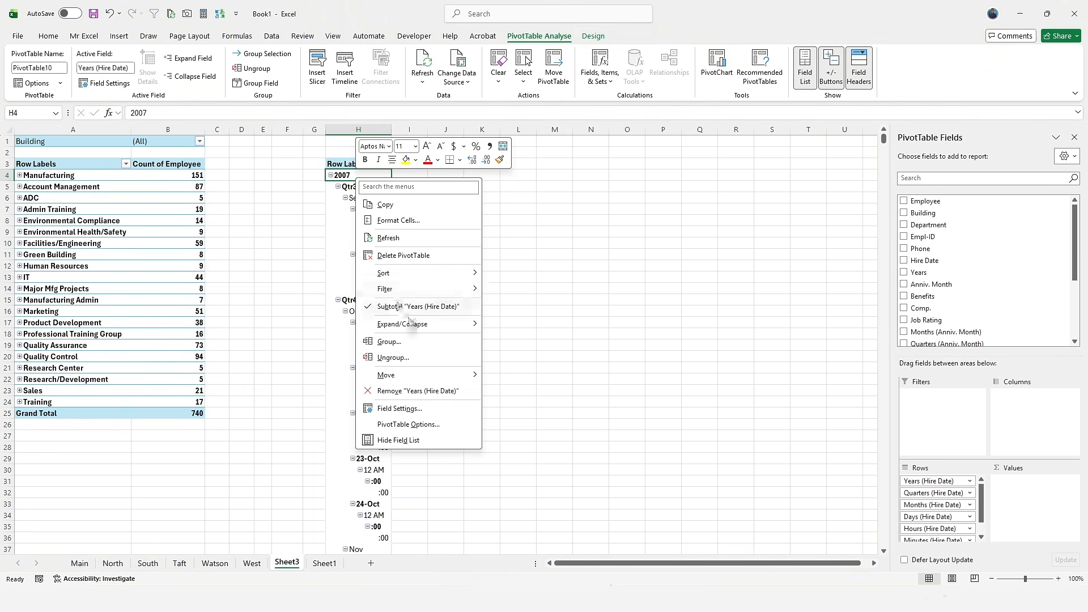
mouse_move(434, 325)
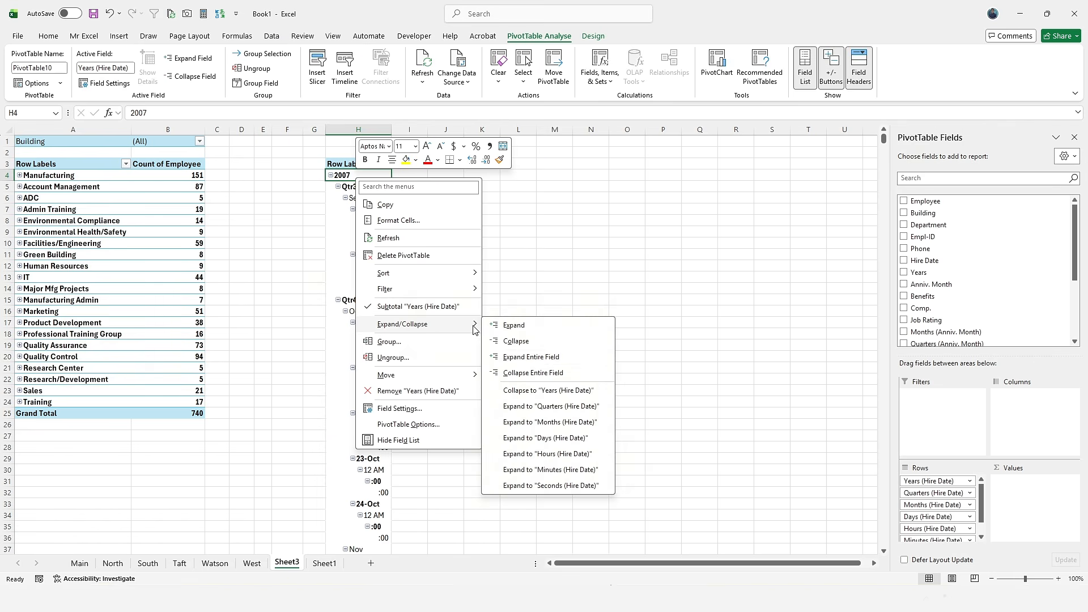
click(542, 374)
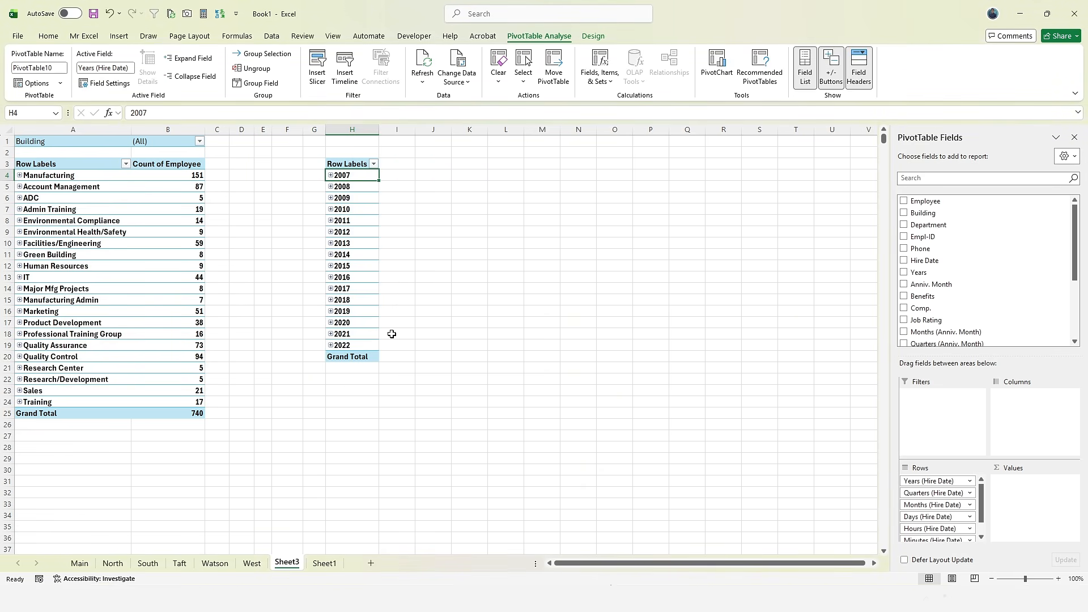
click(330, 176)
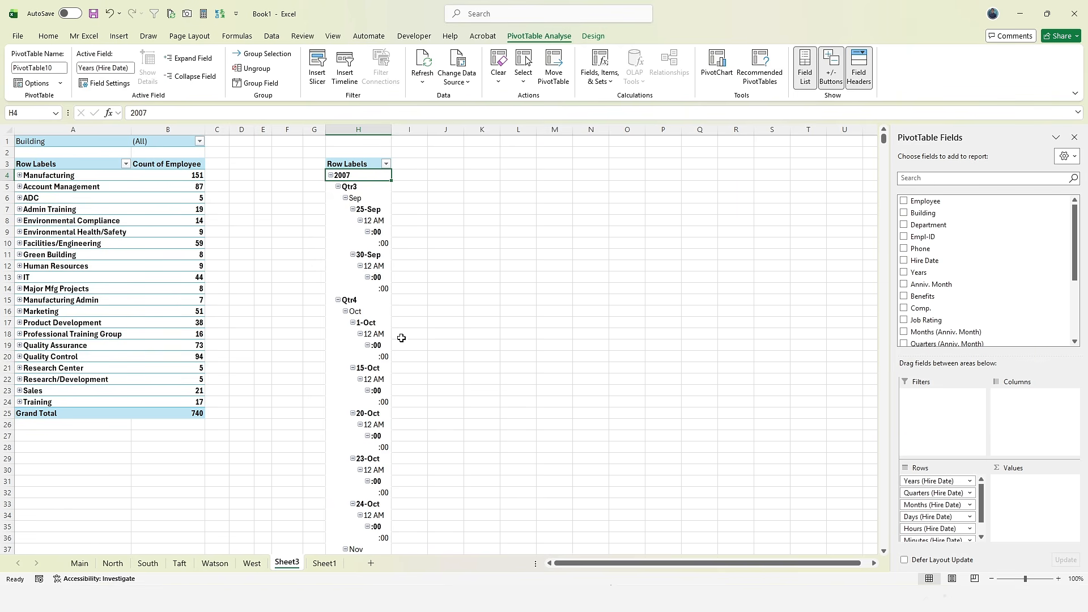
- Return to Sheet3 and open Group Field for the Hire Date years field
click(323, 562)
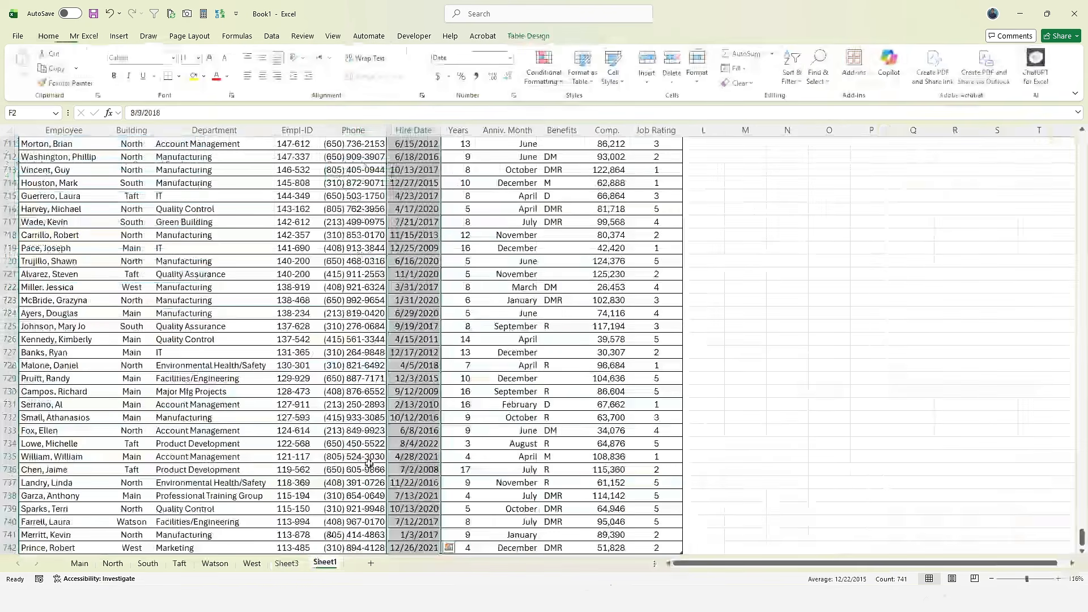
scroll(369, 463, up, 6)
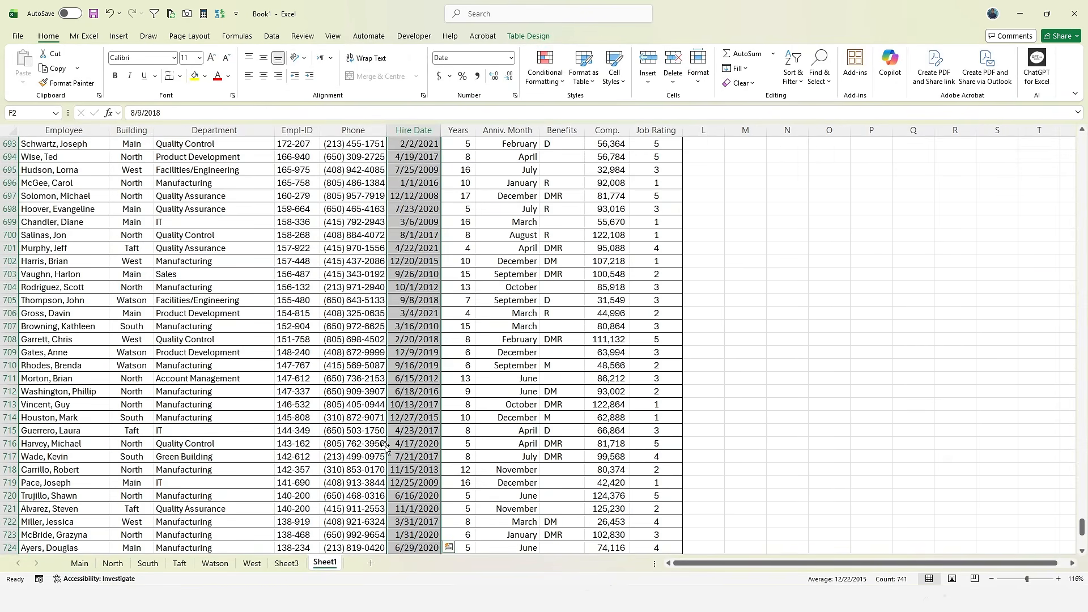
click(287, 563)
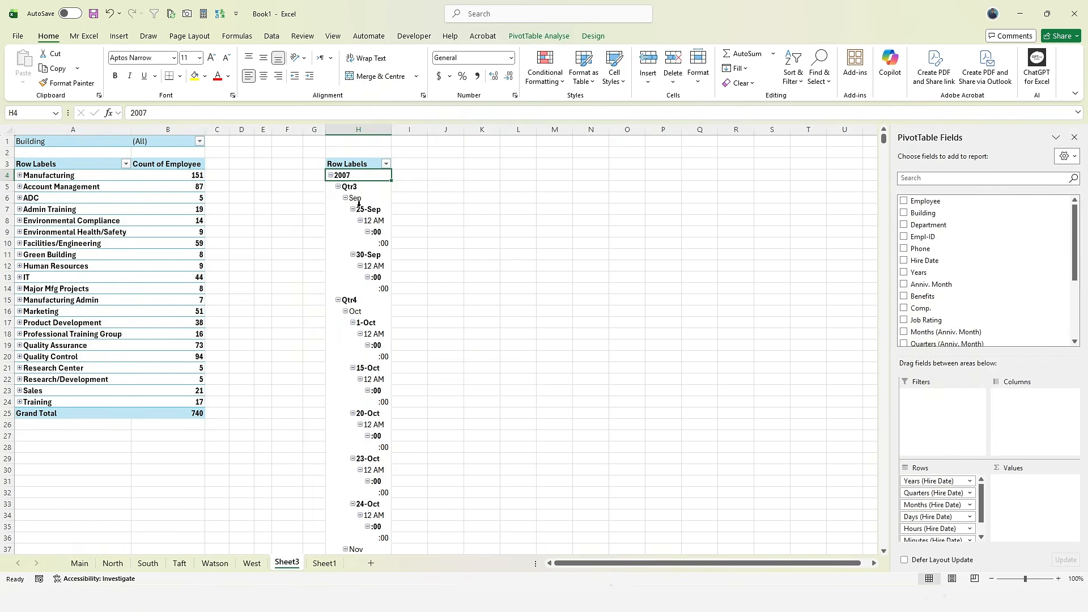
click(526, 38)
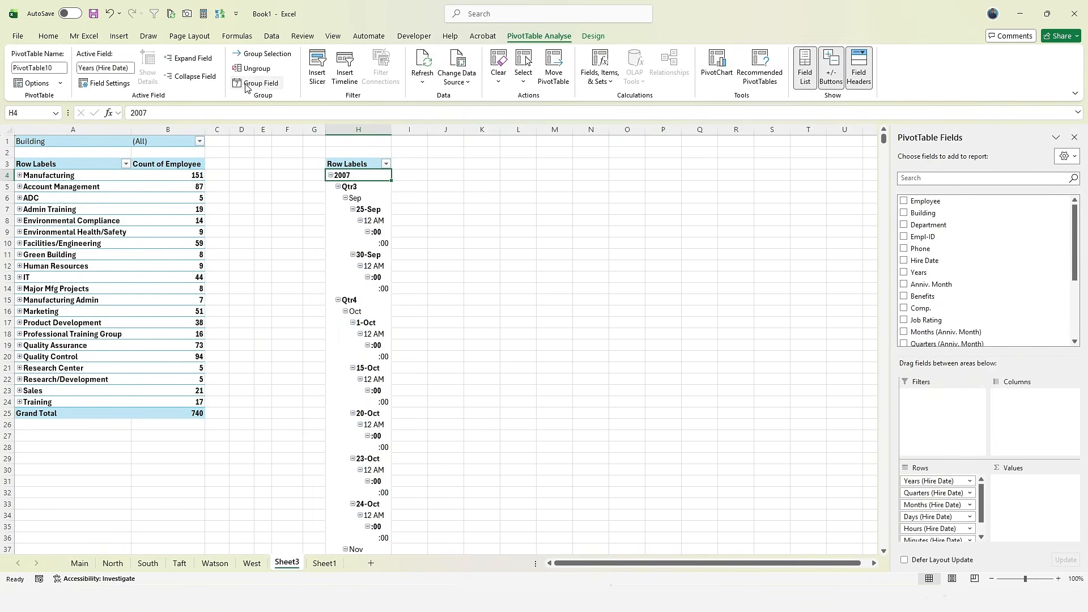
click(256, 83)
- Regroup Hire Date by Years and Months only
click(207, 372)
click(206, 379)
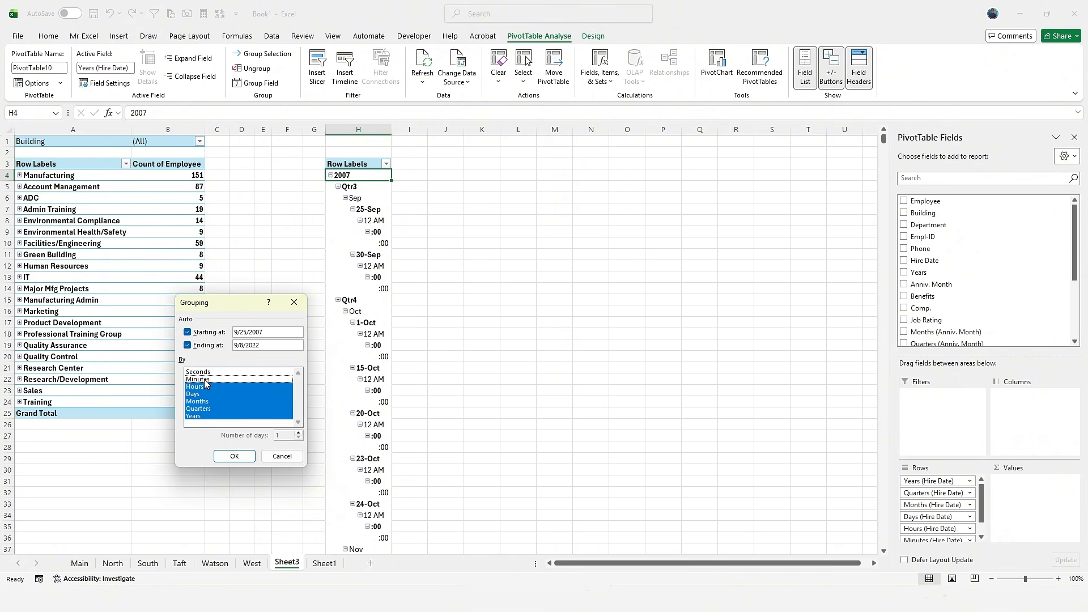
click(203, 386)
click(200, 395)
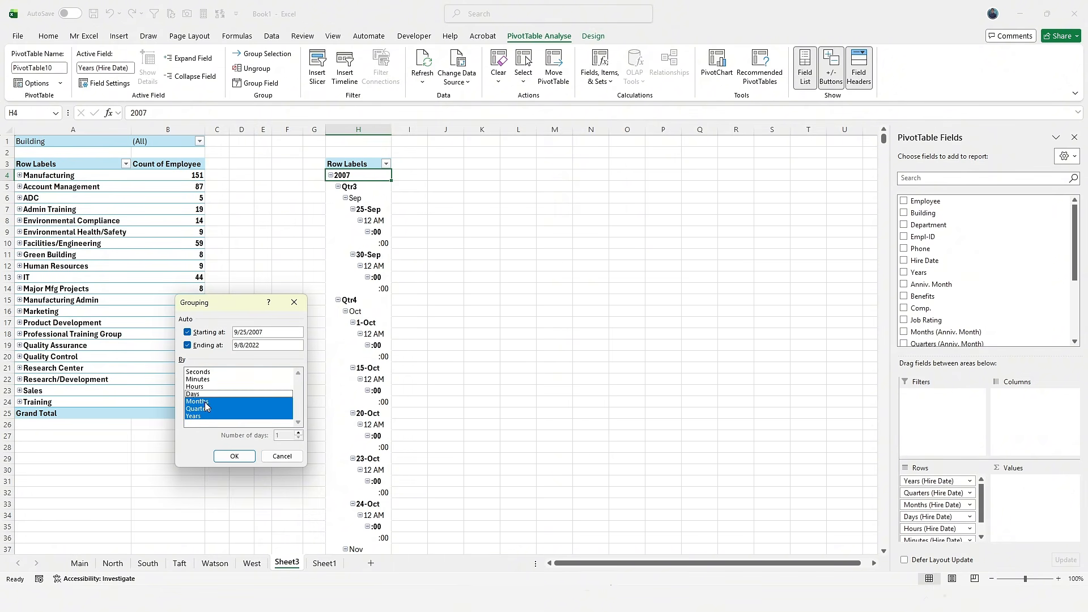
click(209, 409)
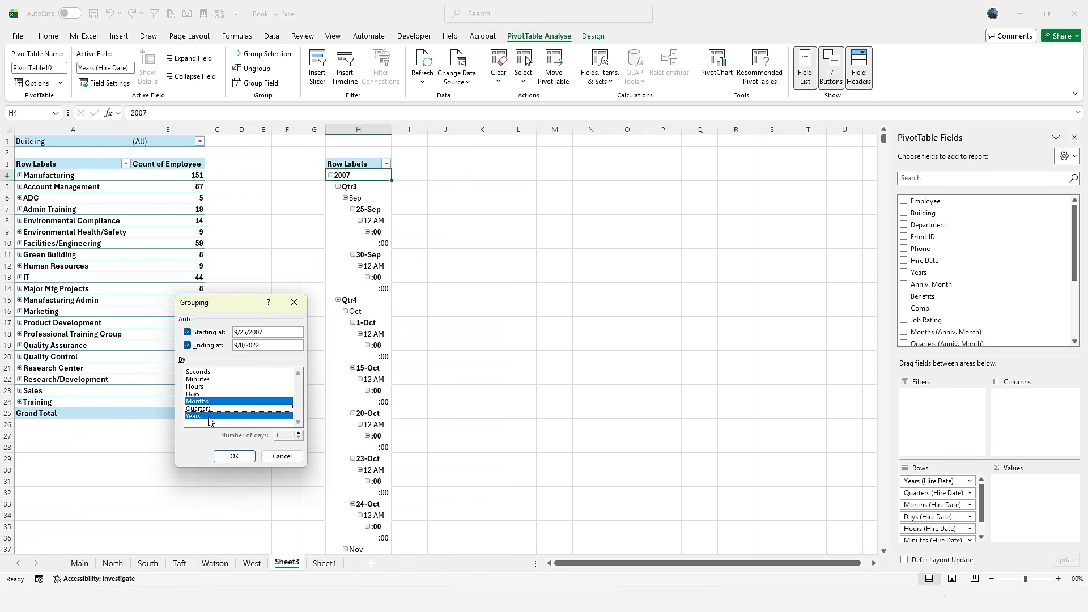
click(232, 456)
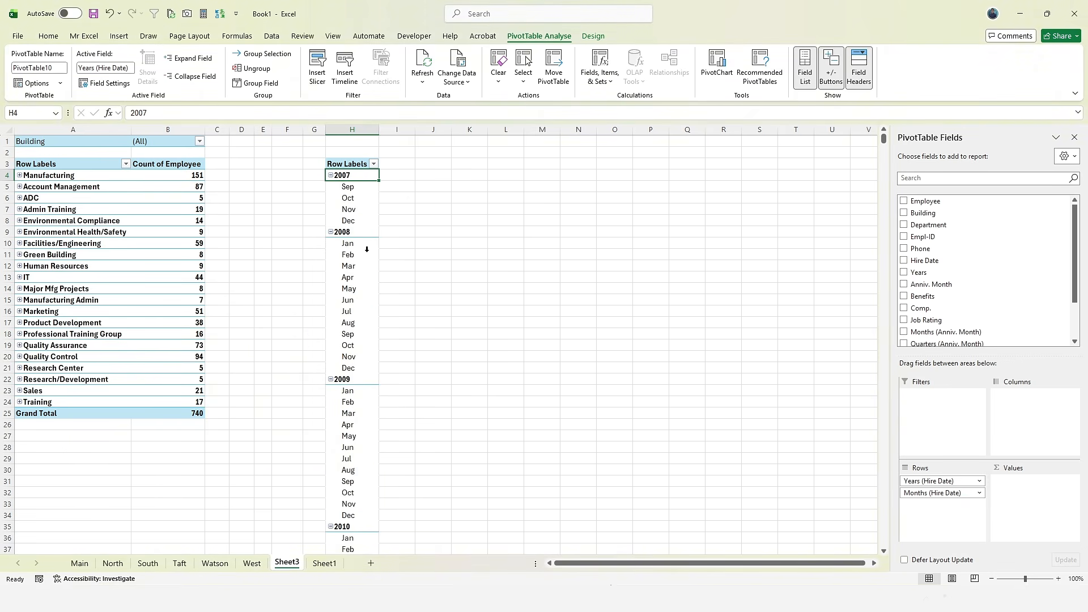
- Add Days to the month grouping and select the October day rows
click(355, 198)
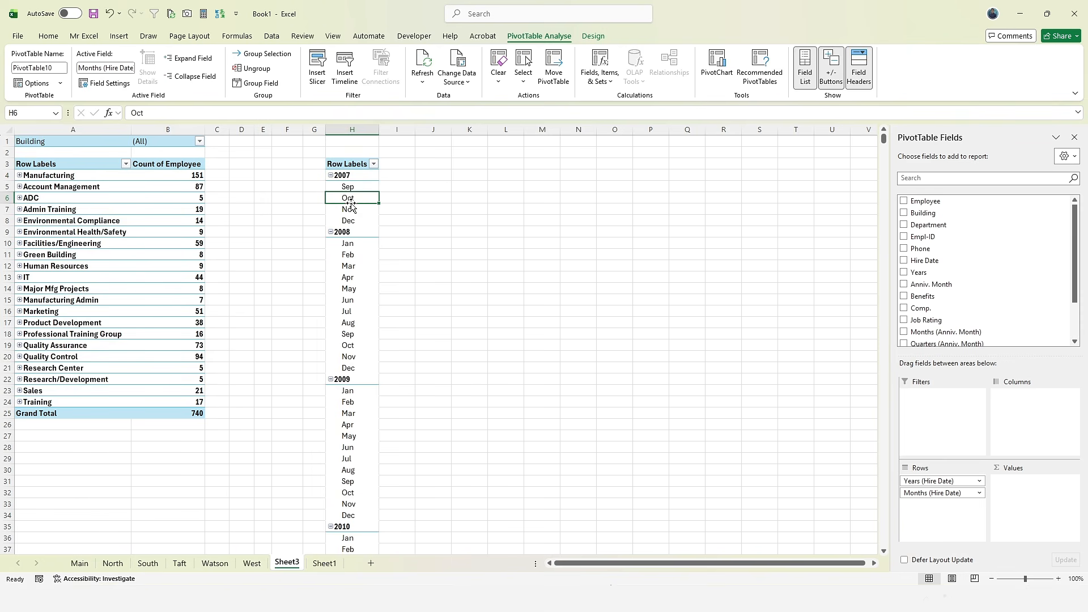
key(Down)
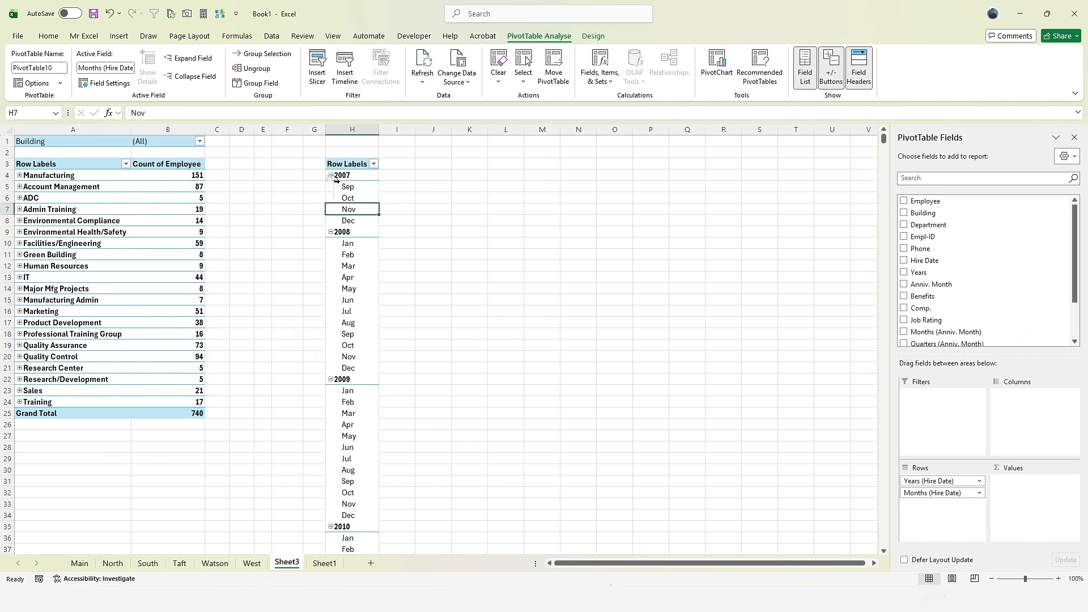
click(256, 85)
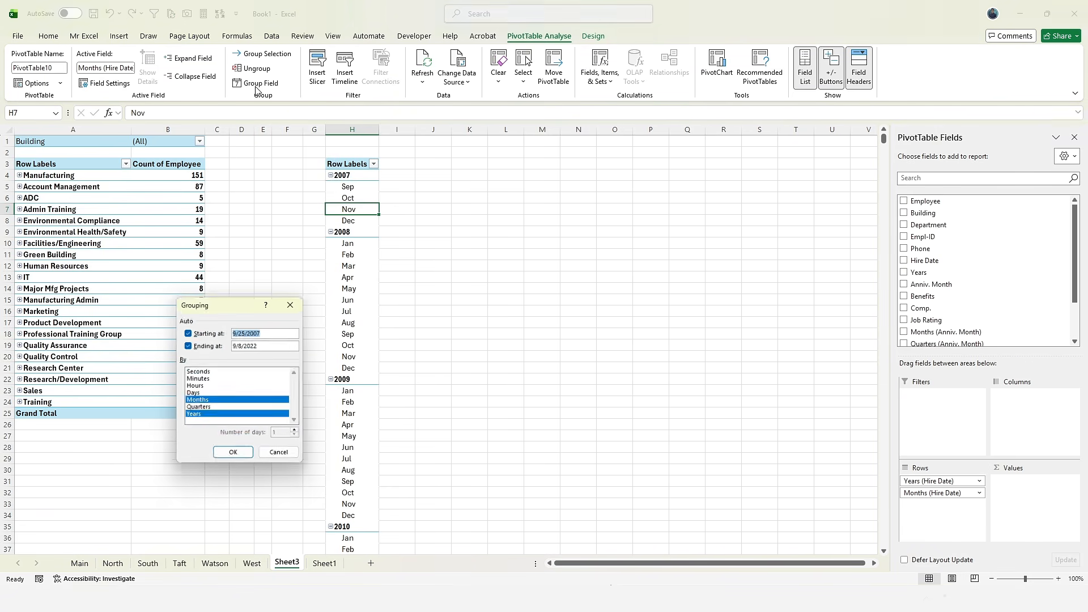
click(191, 392)
click(232, 453)
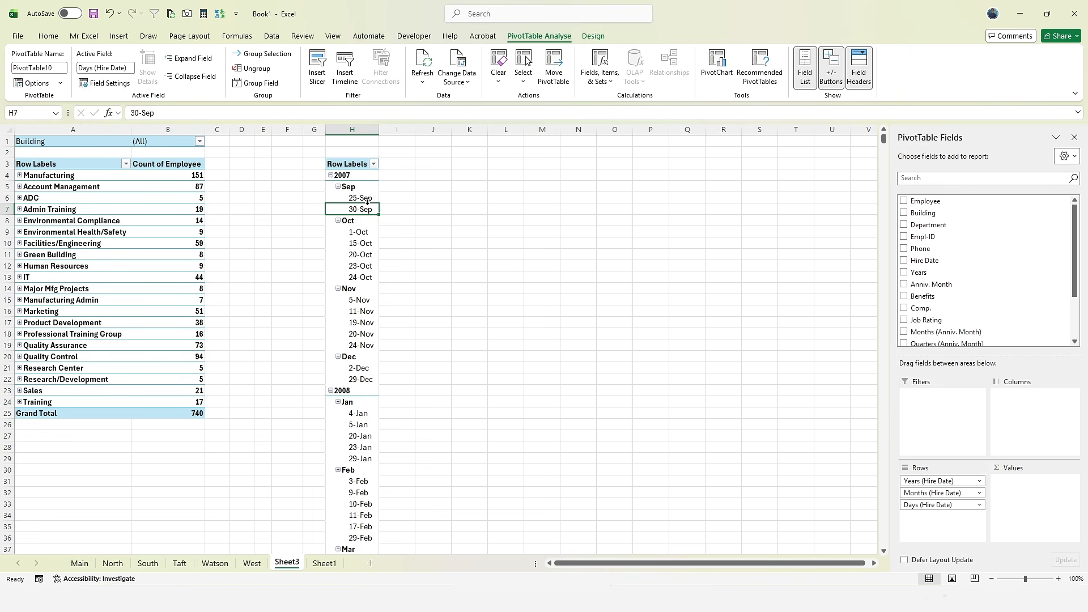
drag(365, 235, 367, 279)
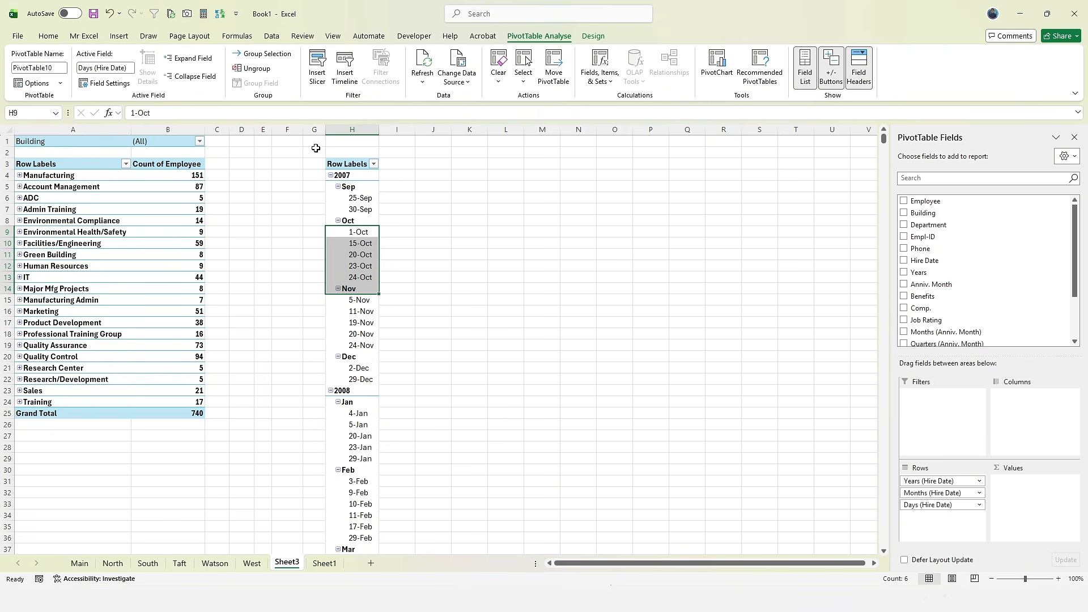
- Regroup the hire dates by Years and Quarters only
click(355, 189)
click(260, 84)
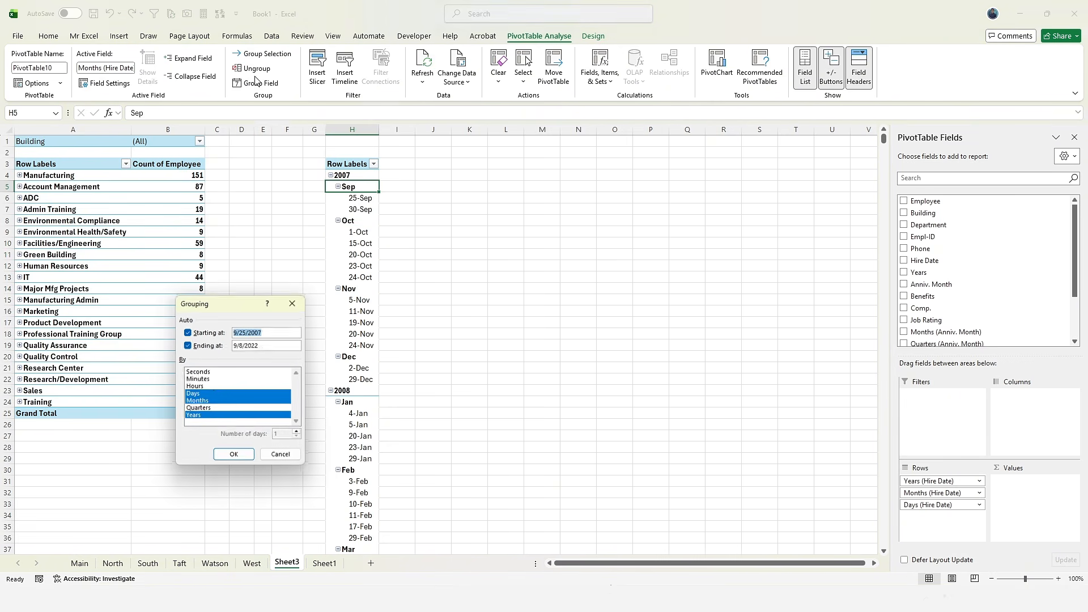
click(208, 402)
click(209, 388)
click(211, 394)
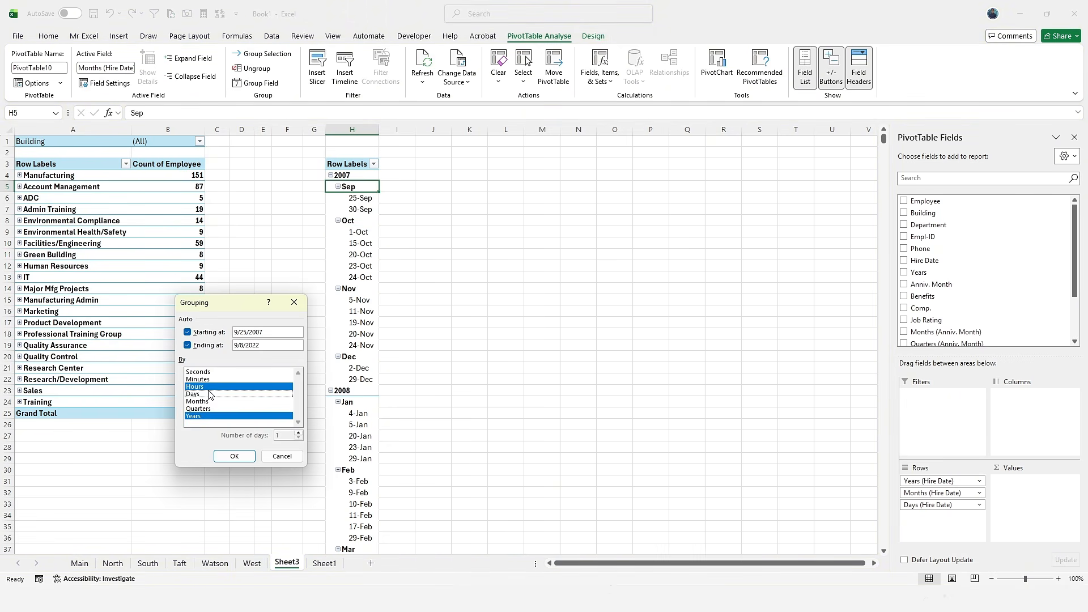
click(210, 387)
click(217, 407)
click(234, 456)
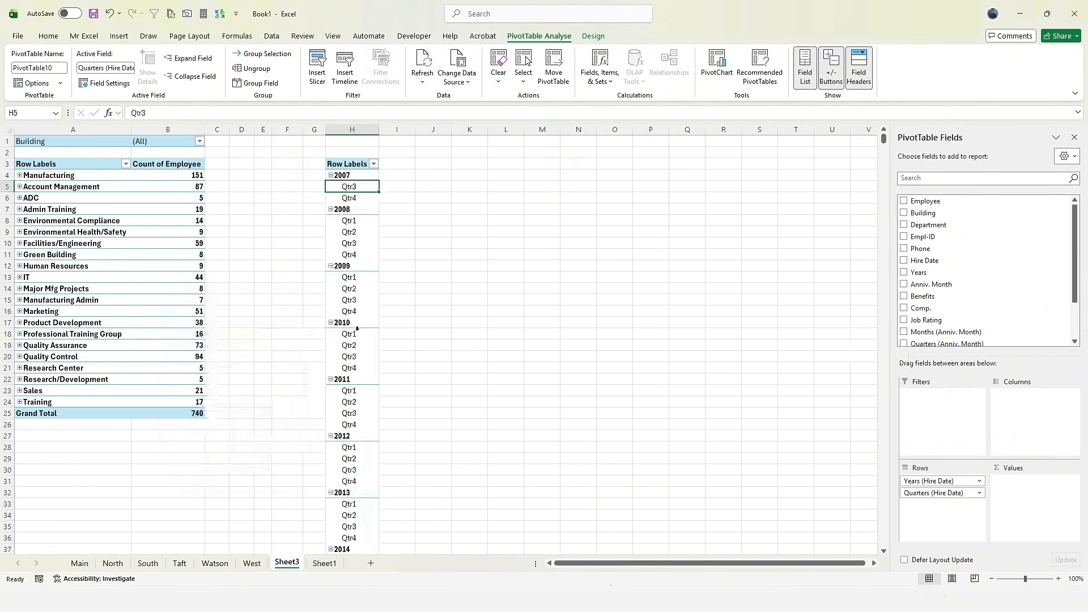
- Collapse the entire Hire Date field so only years 2007–2022 show
right_click(347, 176)
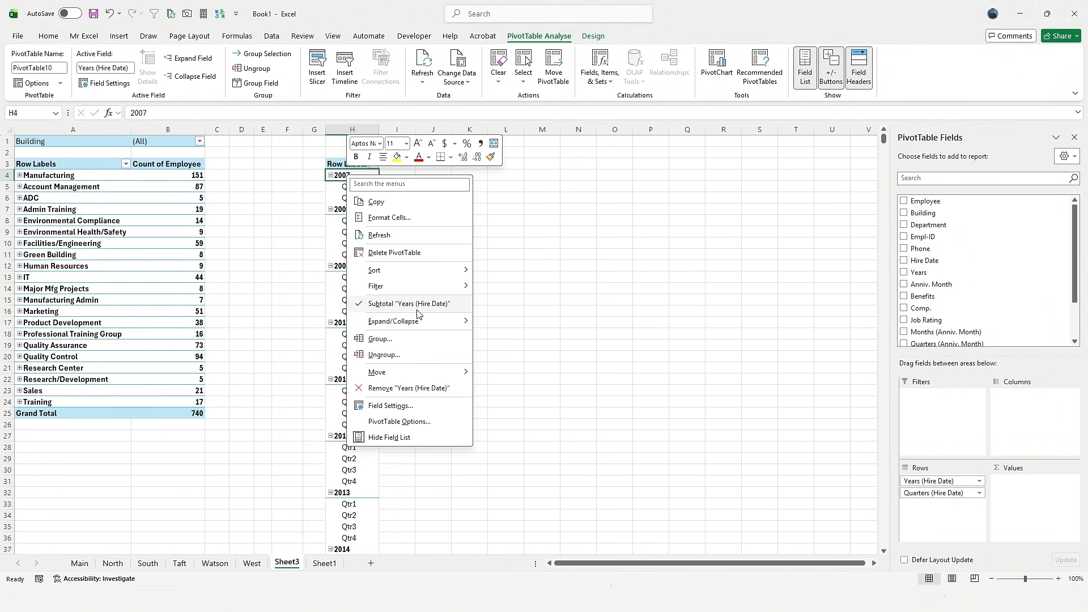
mouse_move(427, 323)
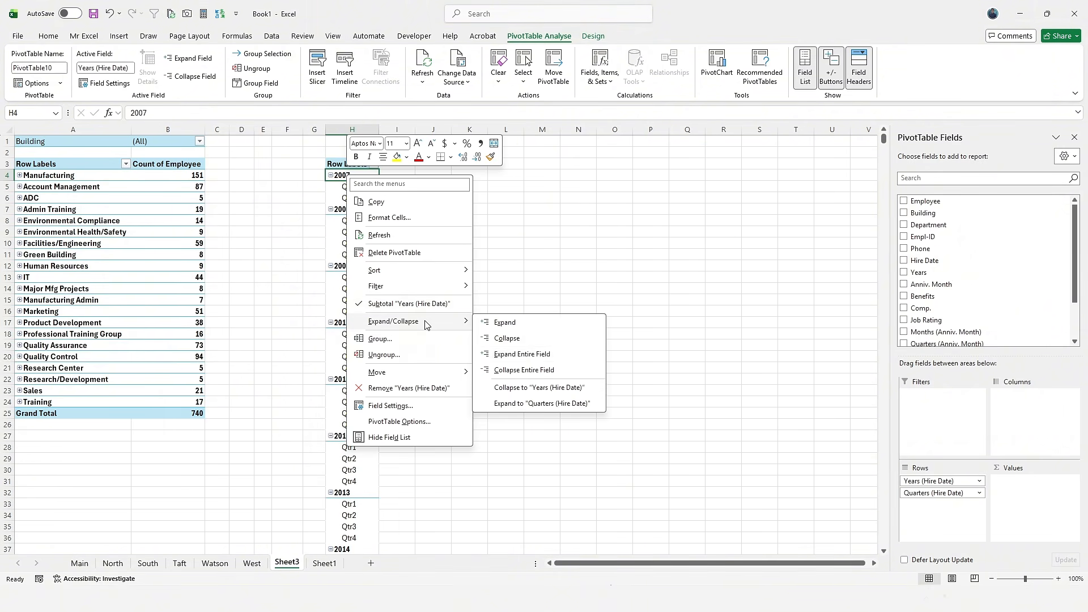
click(541, 370)
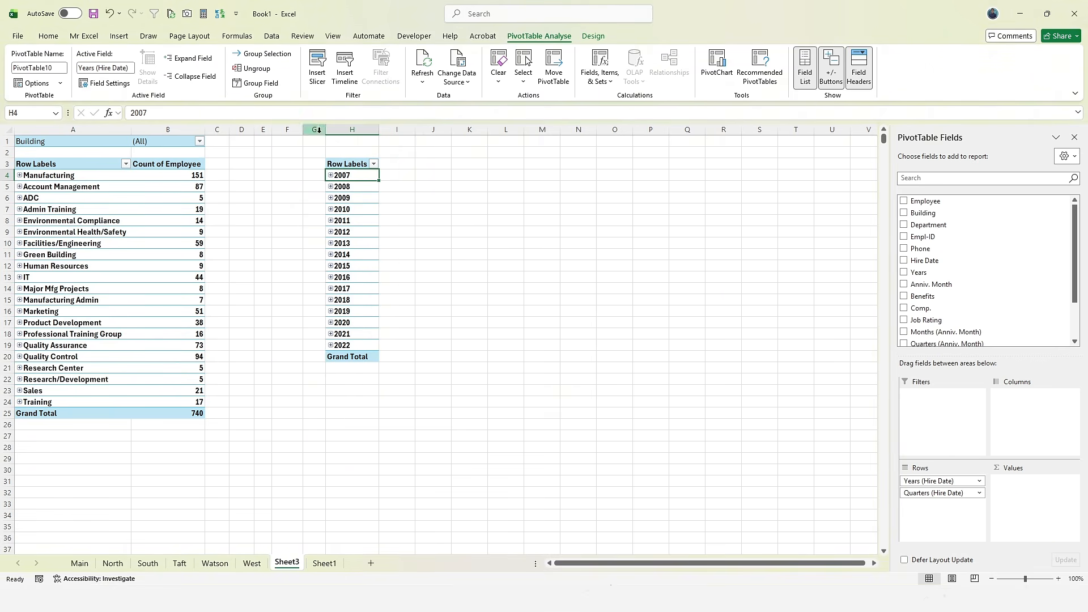
- Remove the Years and Quarters (Hire Date) fields from the second PivotTable's rows
right_click(351, 177)
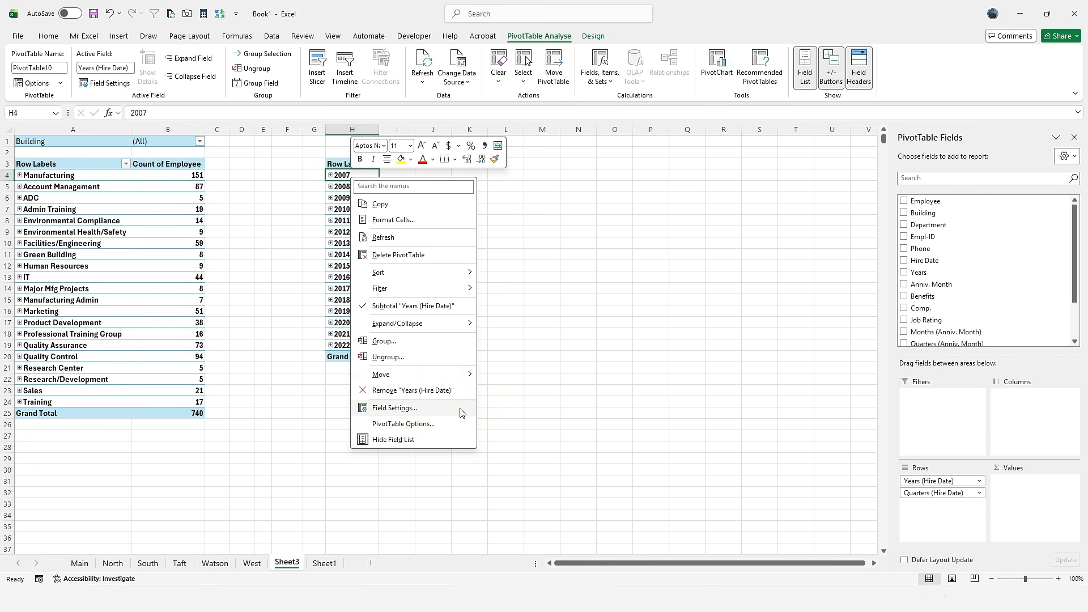
click(420, 391)
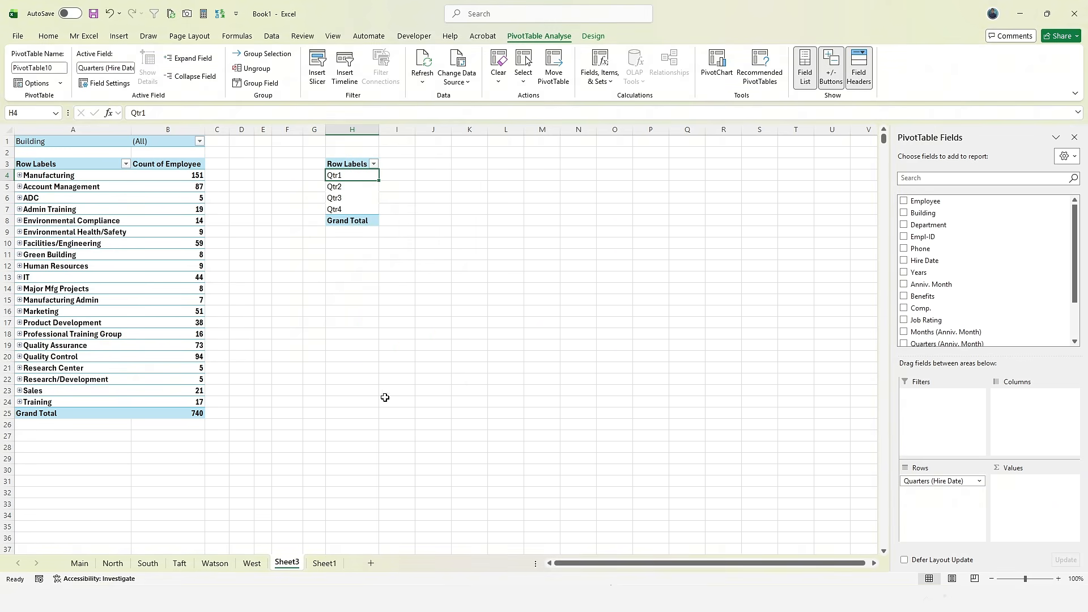
right_click(367, 179)
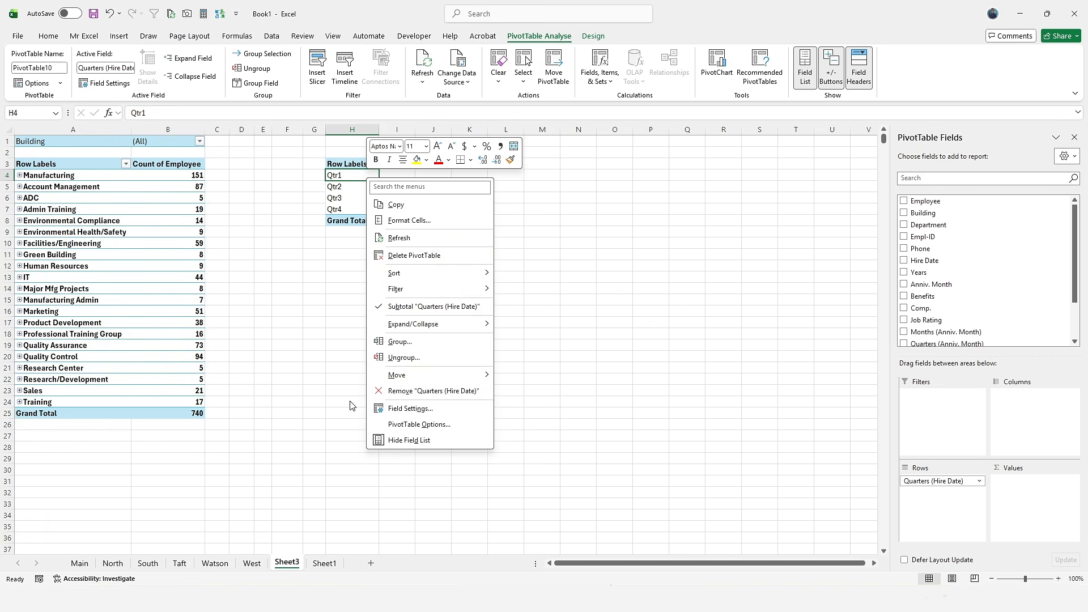
click(379, 390)
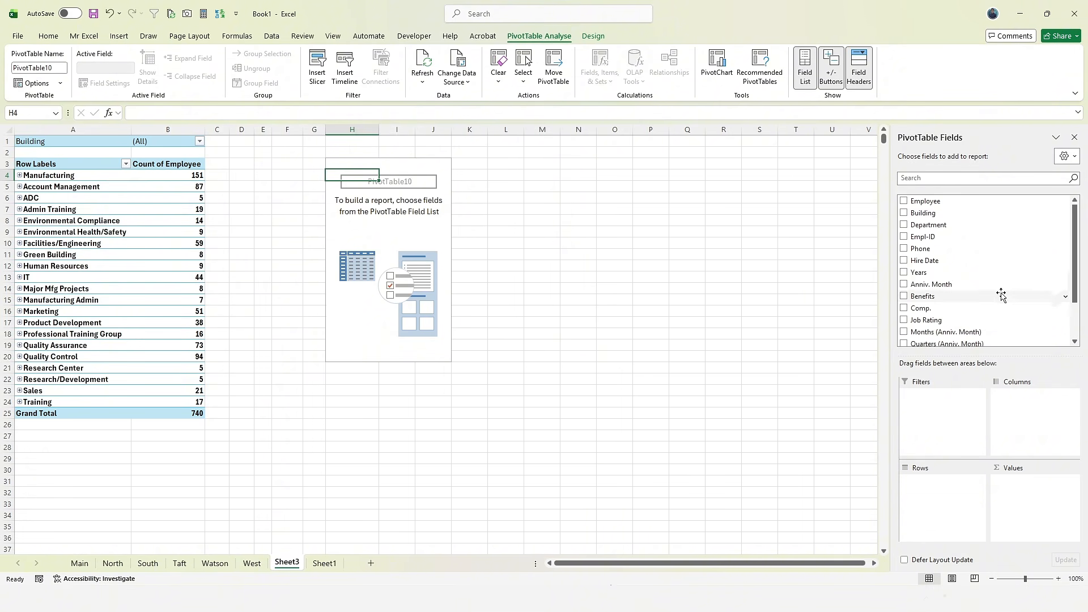
- Undo the removal so the Years and Quarters hire-date rows return, listing 2007 through 2022
right_click(361, 180)
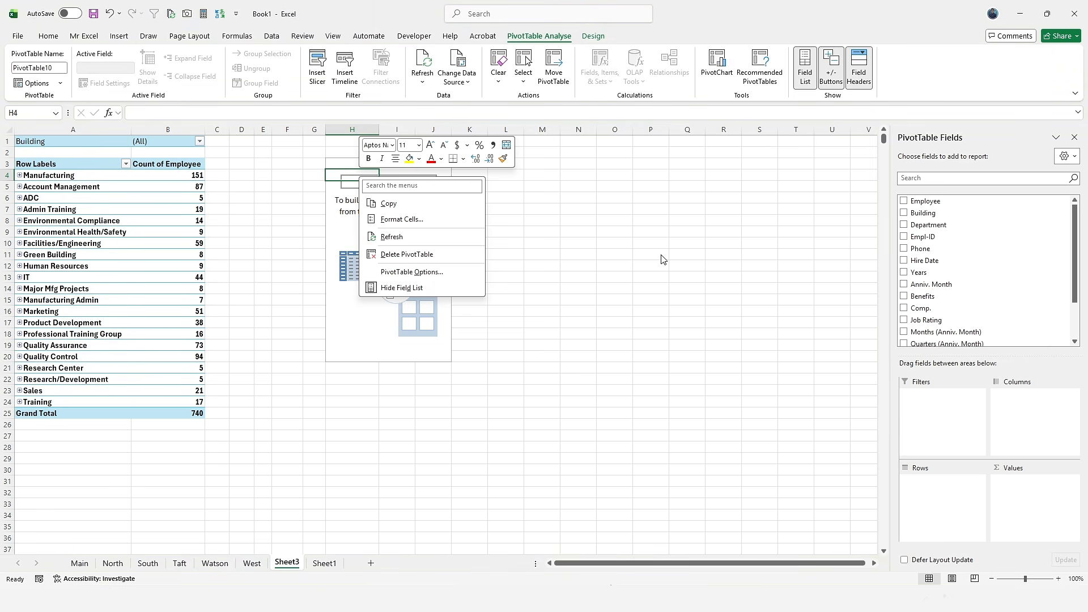
key(Escape)
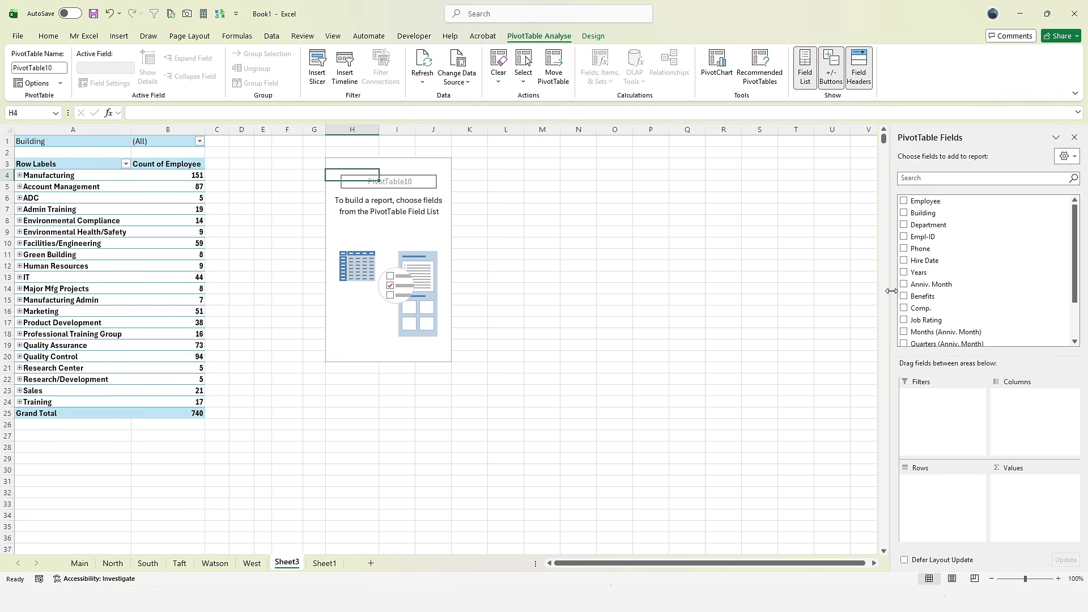
key(ctrl+z)
key(ctrl+z)
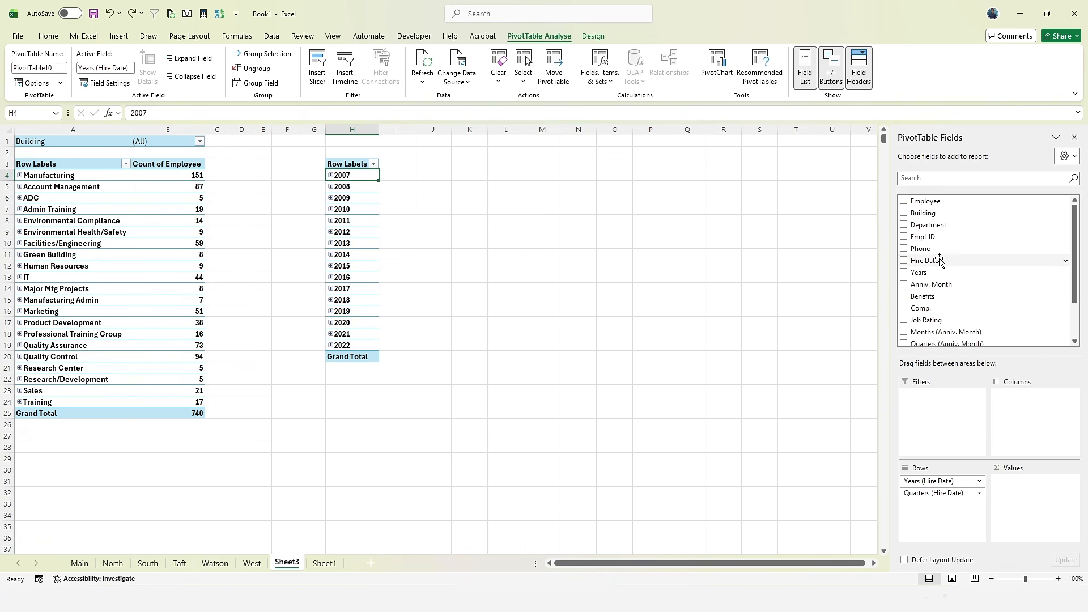
- Add Count of Department to PivotTable10 (17 for 2007, Grand Total 741) and inspect the counts
drag(928, 225, 1040, 509)
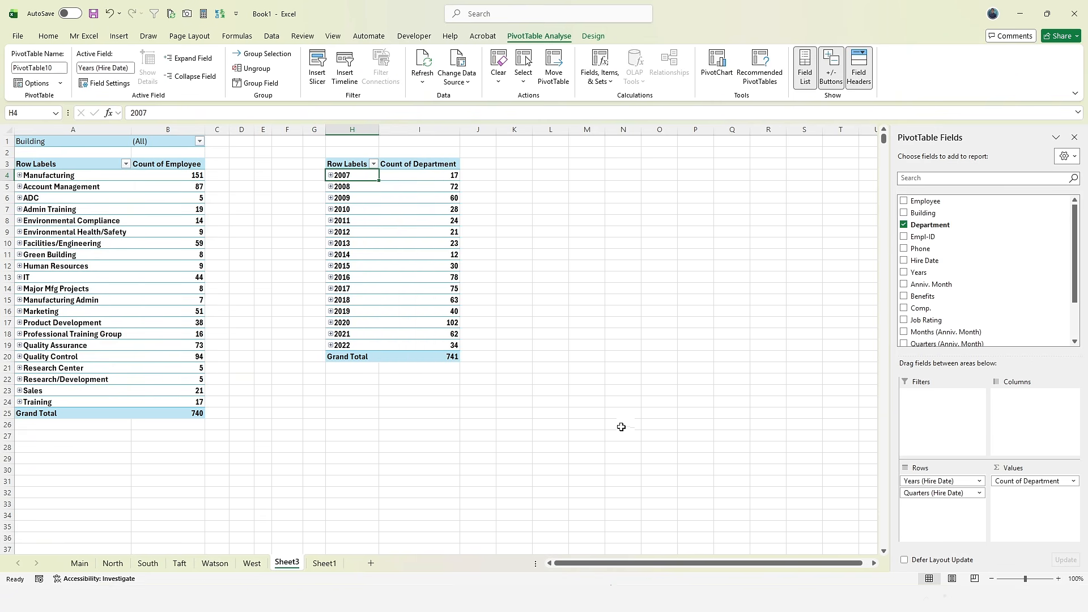
drag(428, 174, 383, 190)
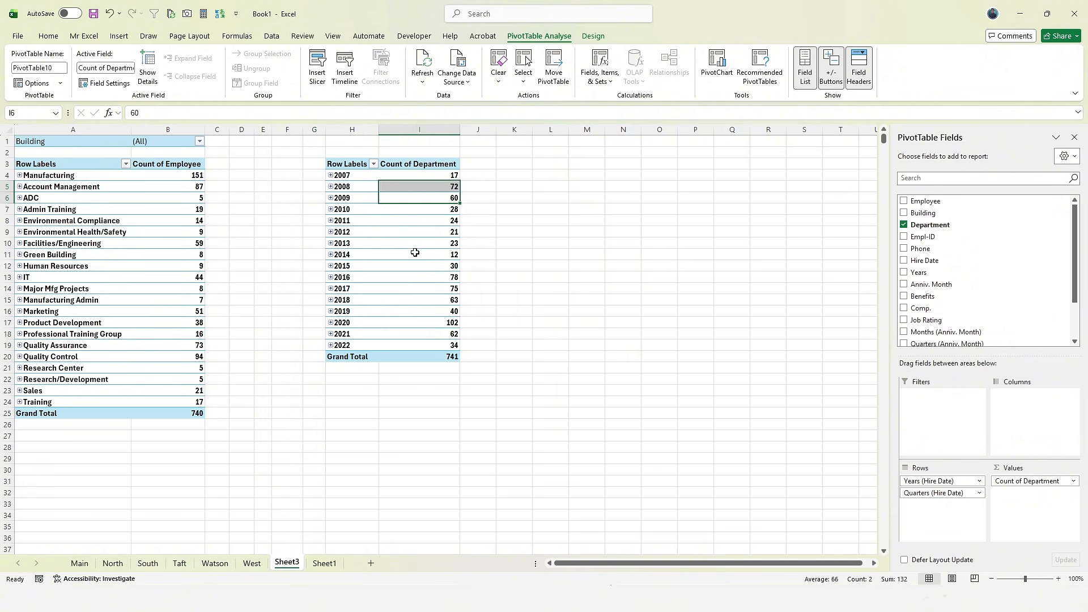
click(441, 357)
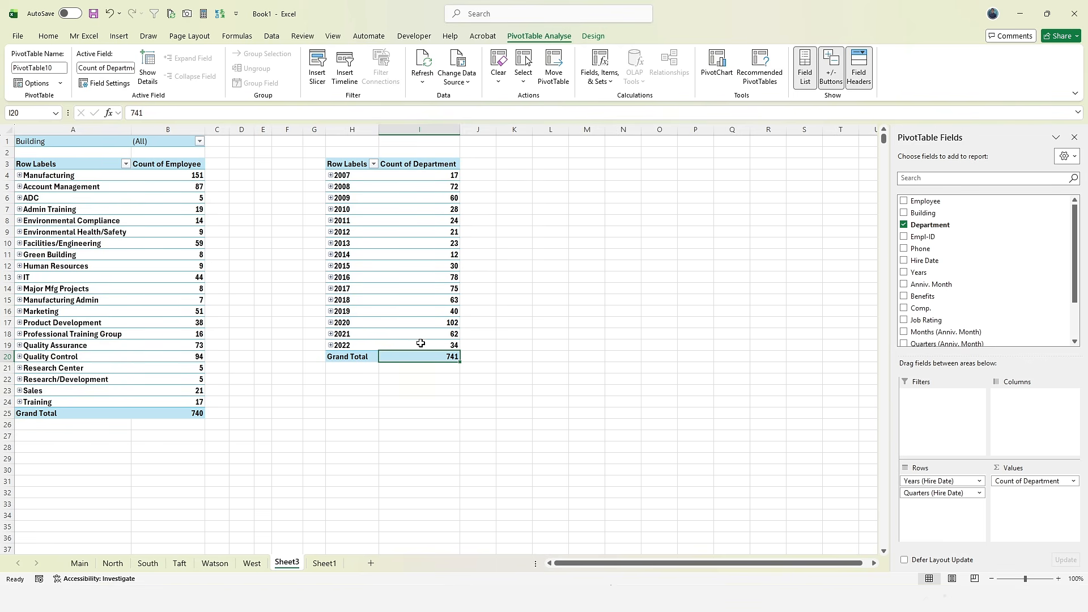
drag(413, 357, 165, 415)
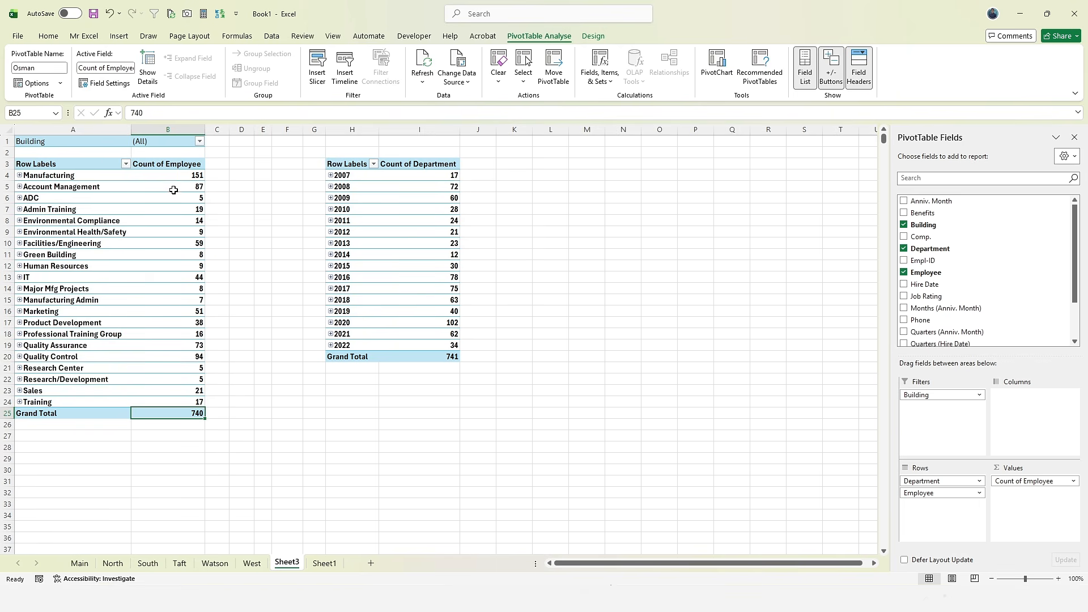
drag(175, 177, 179, 380)
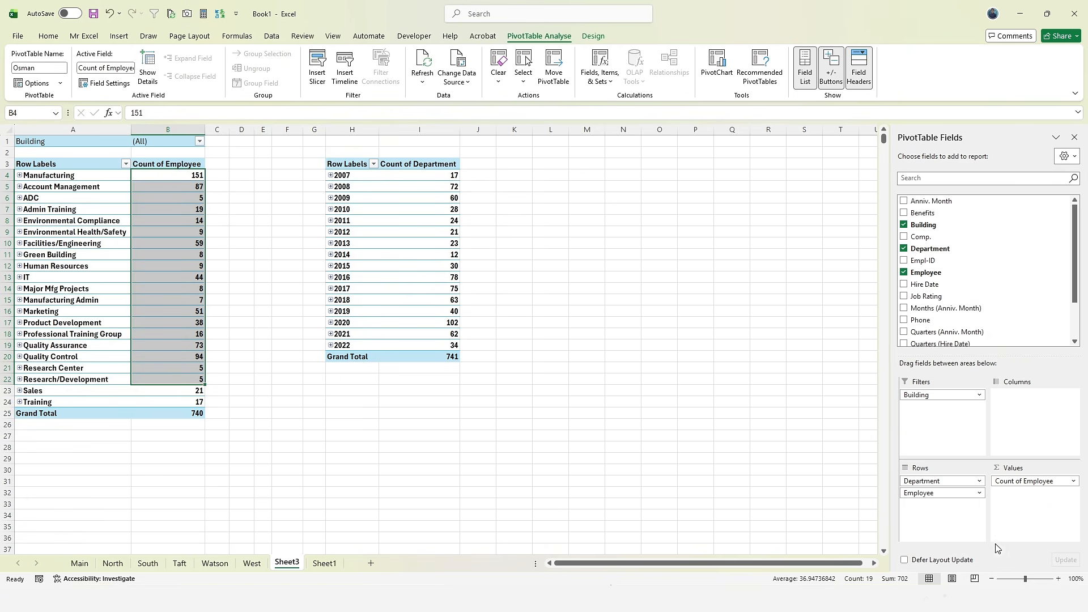
- On Sheet1, go to the top of the employee column and select the empty cell A2
click(324, 563)
scroll(65, 363, down, 15)
scroll(64, 363, up, 12)
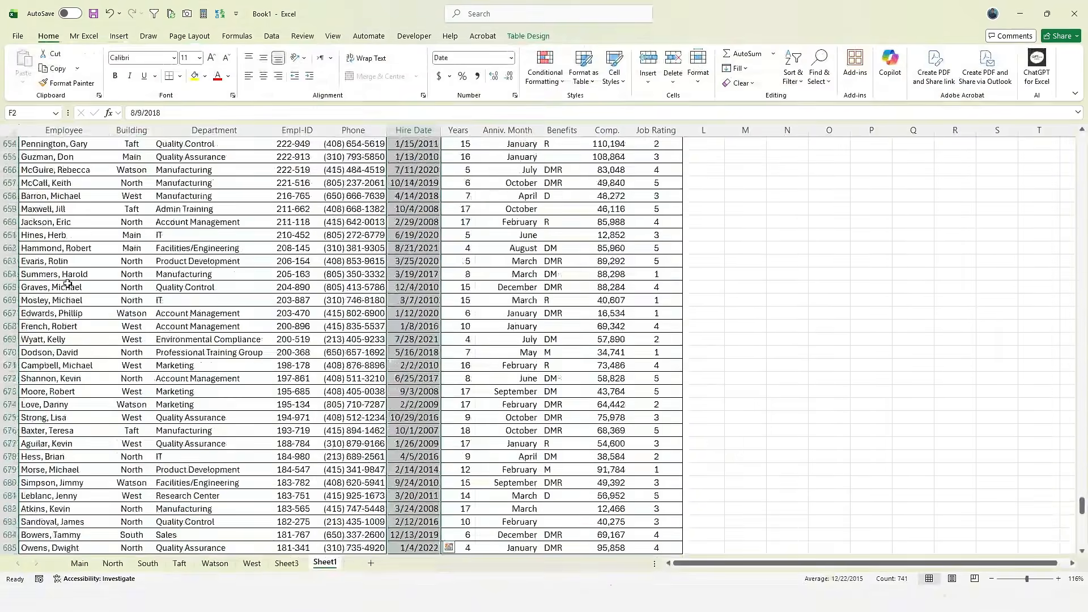
click(67, 286)
key(ctrl+Up)
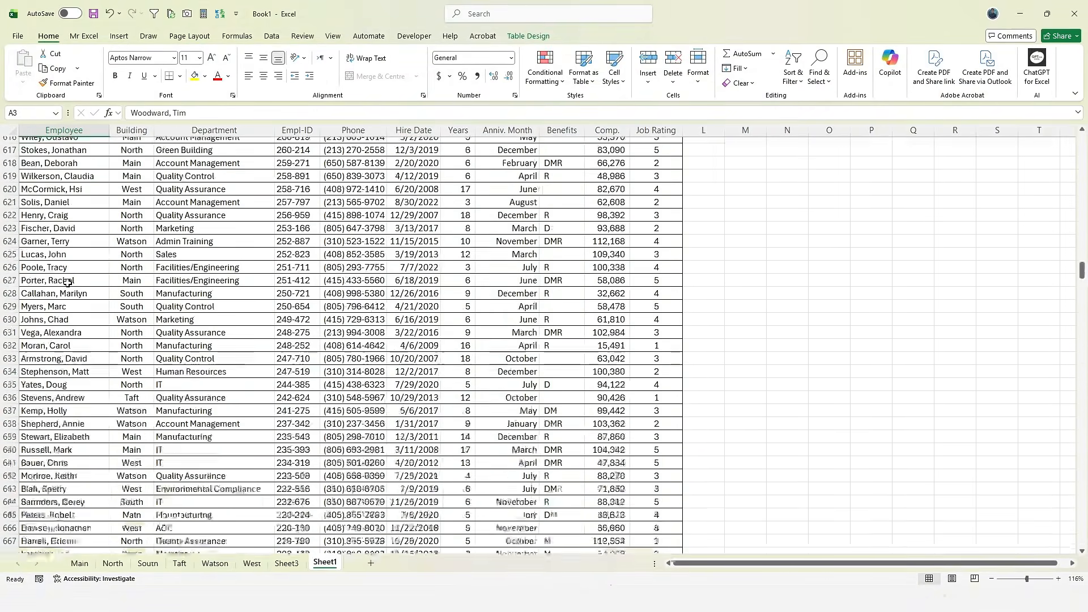
key(ctrl+Up)
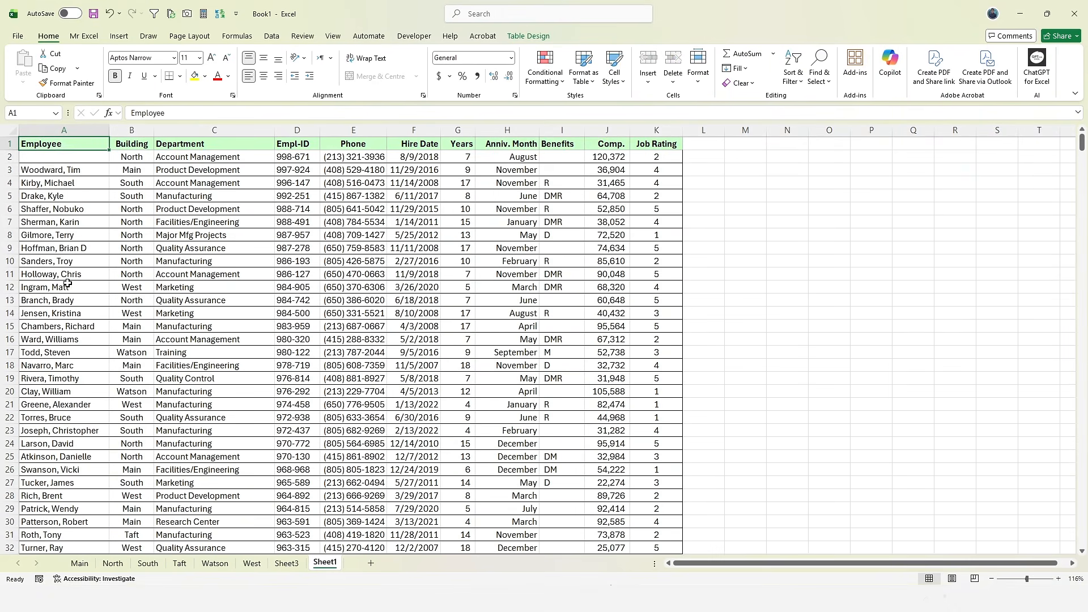
click(49, 159)
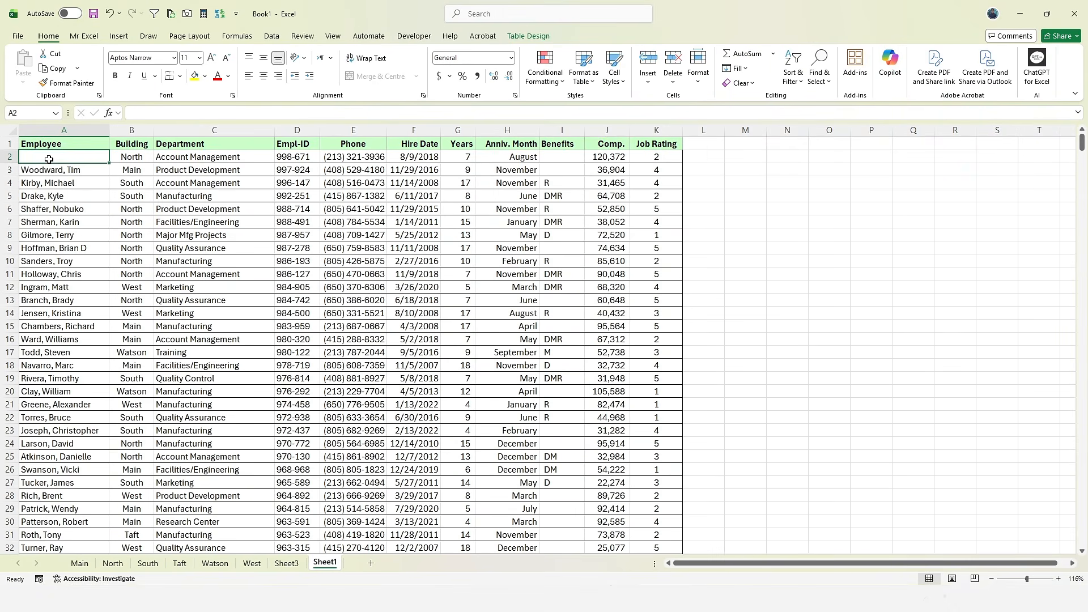
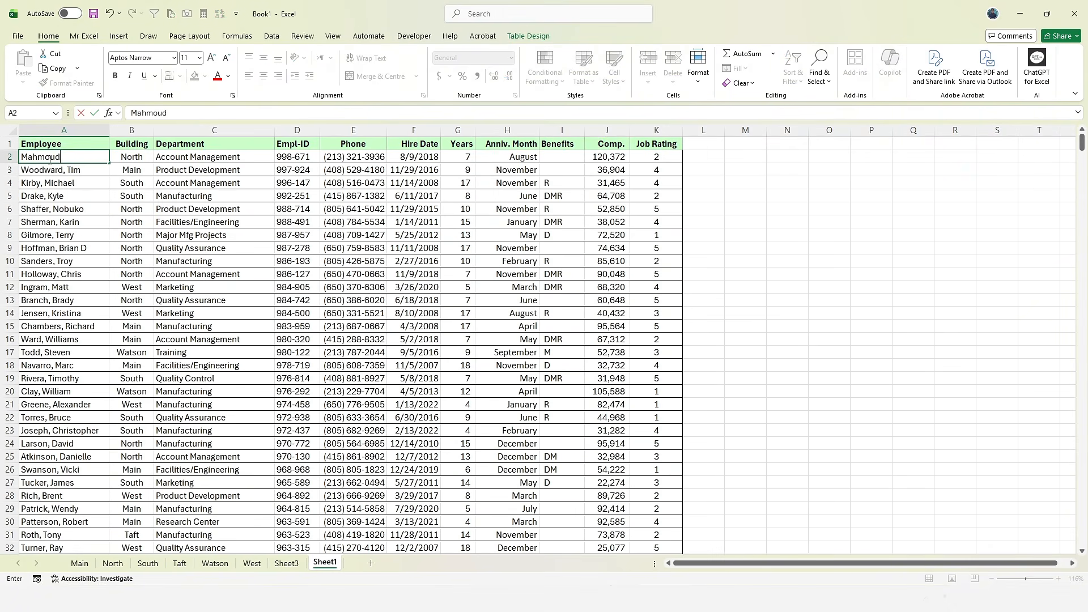
- Enter a new employee's full name in A2 and return to Sheet3
key(Return)
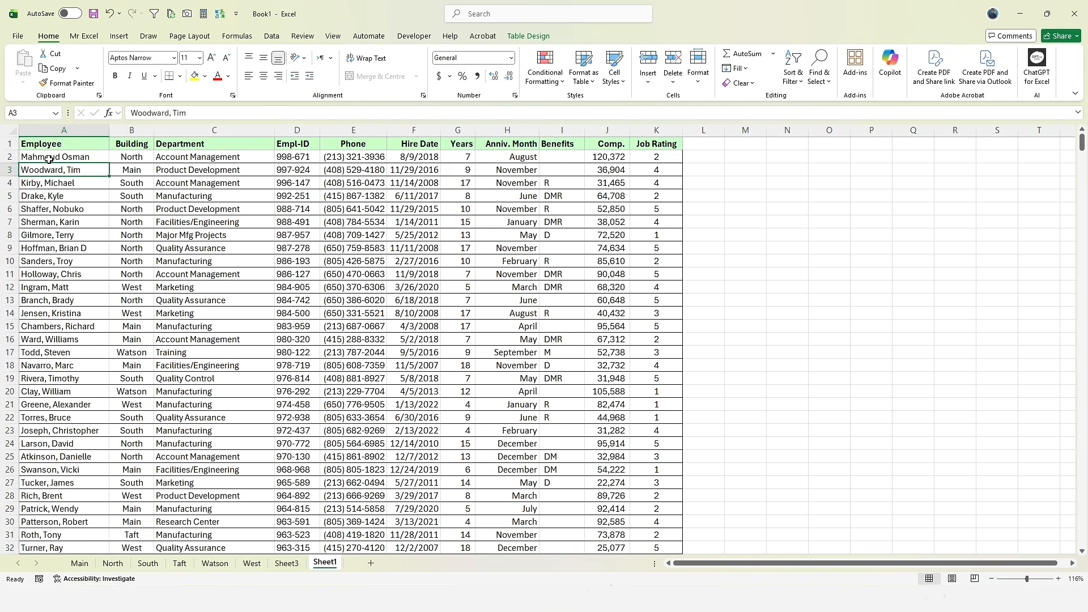
click(287, 562)
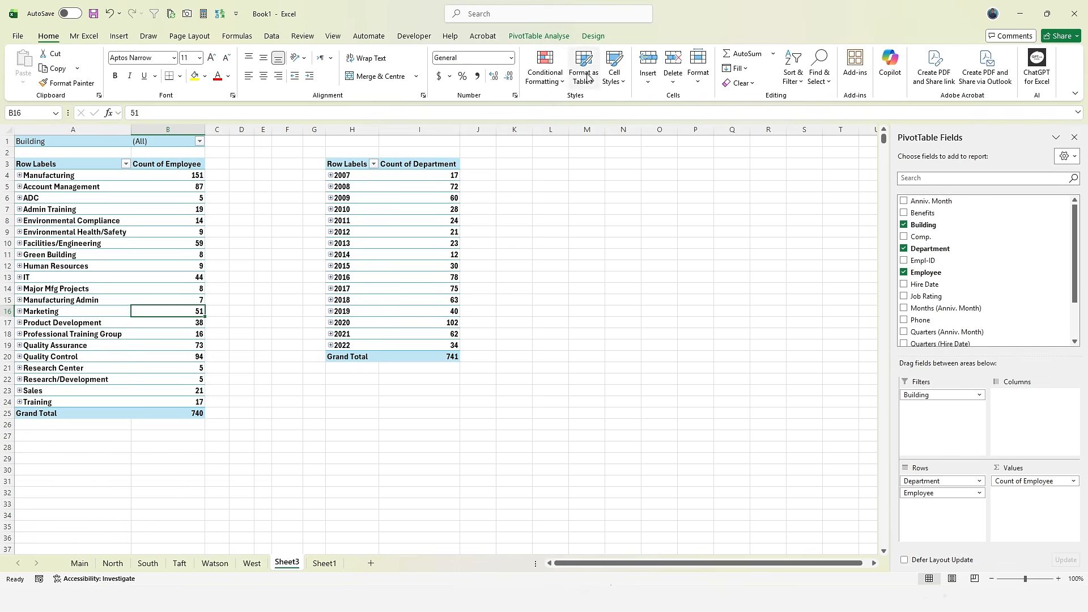
- Refresh all PivotTables with Refresh All after viewing its options on the Data tab
click(556, 40)
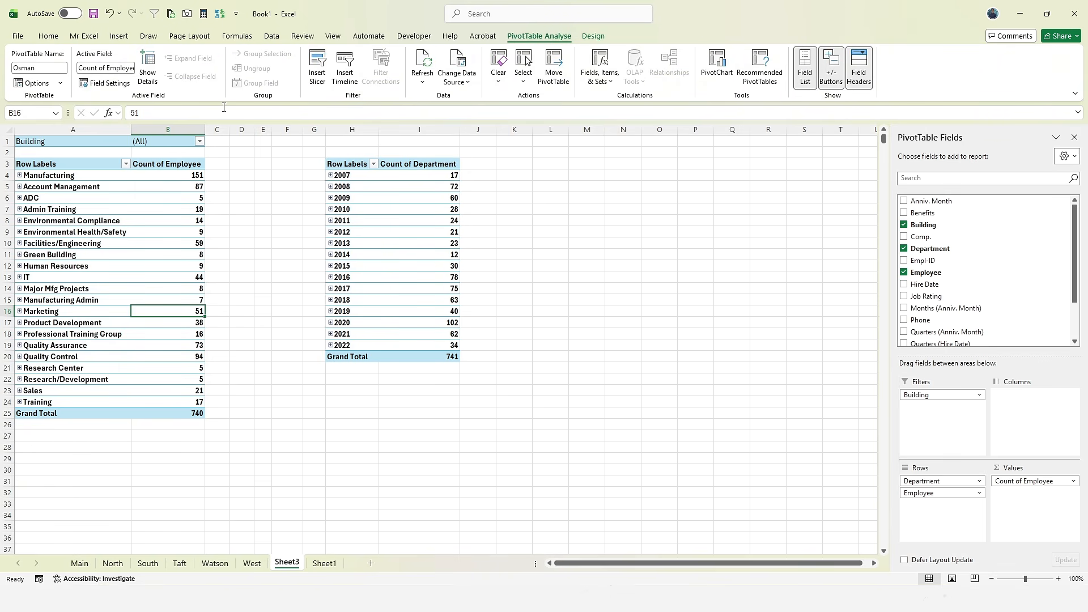
click(268, 38)
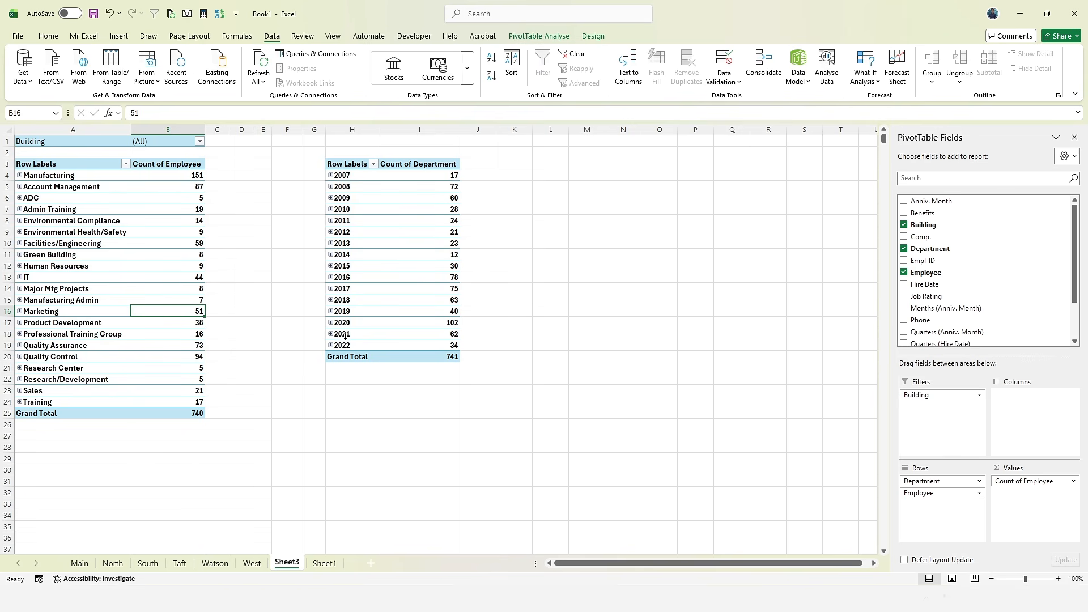
right_click(260, 62)
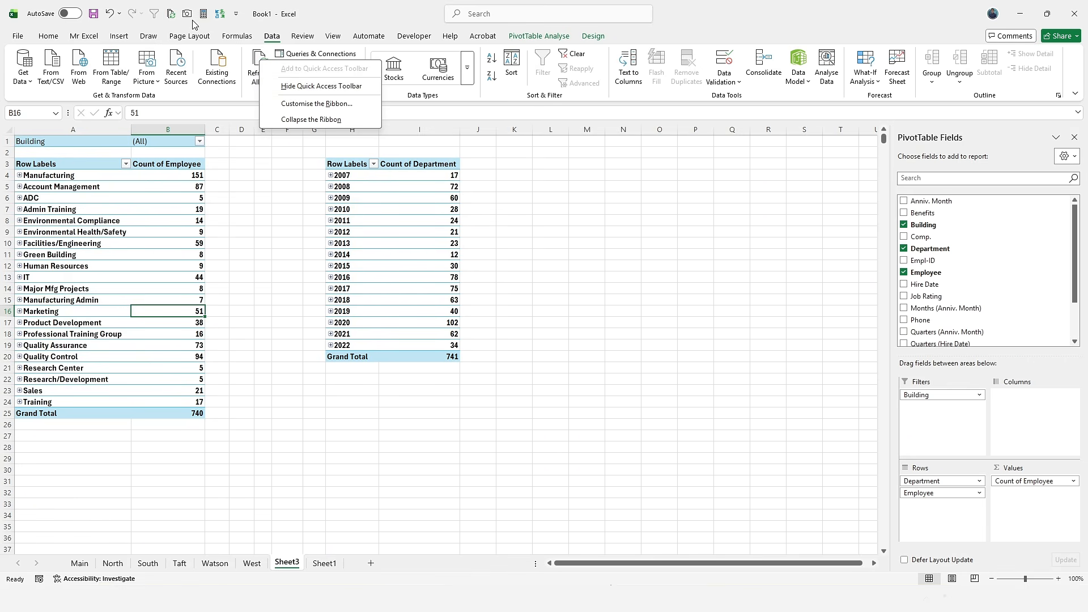
click(172, 219)
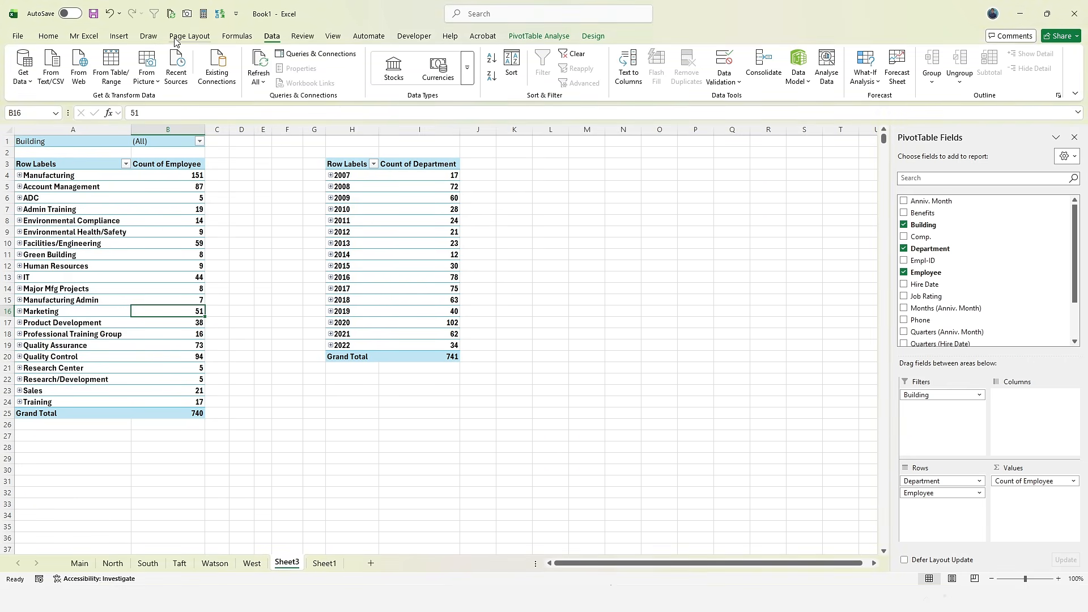
click(172, 16)
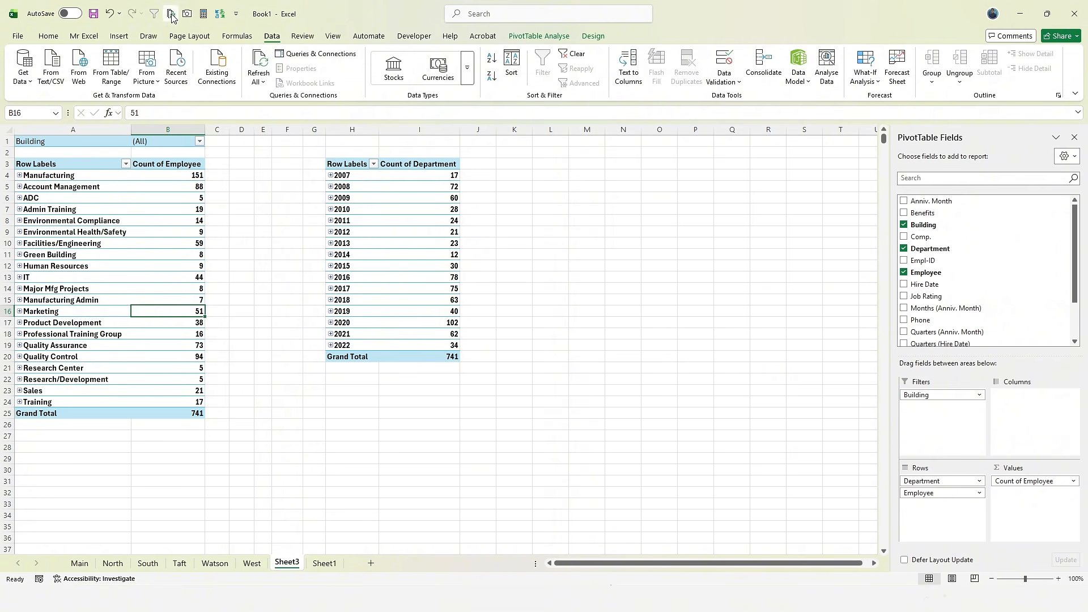
- Check the refreshed totals: Grand Total 741 and Account Management at 88
click(194, 413)
click(404, 355)
click(138, 369)
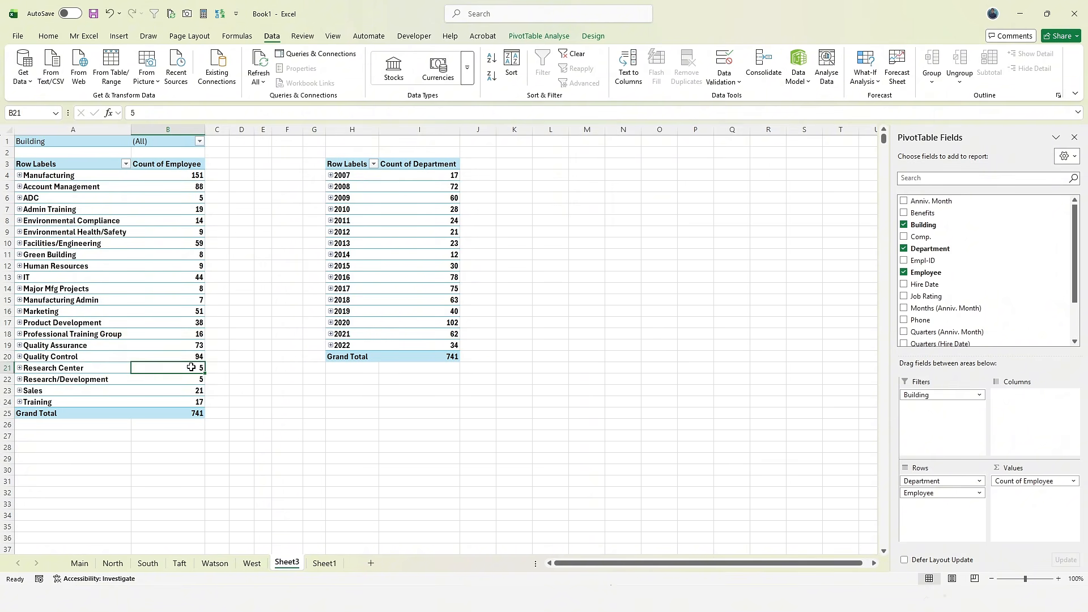
click(531, 38)
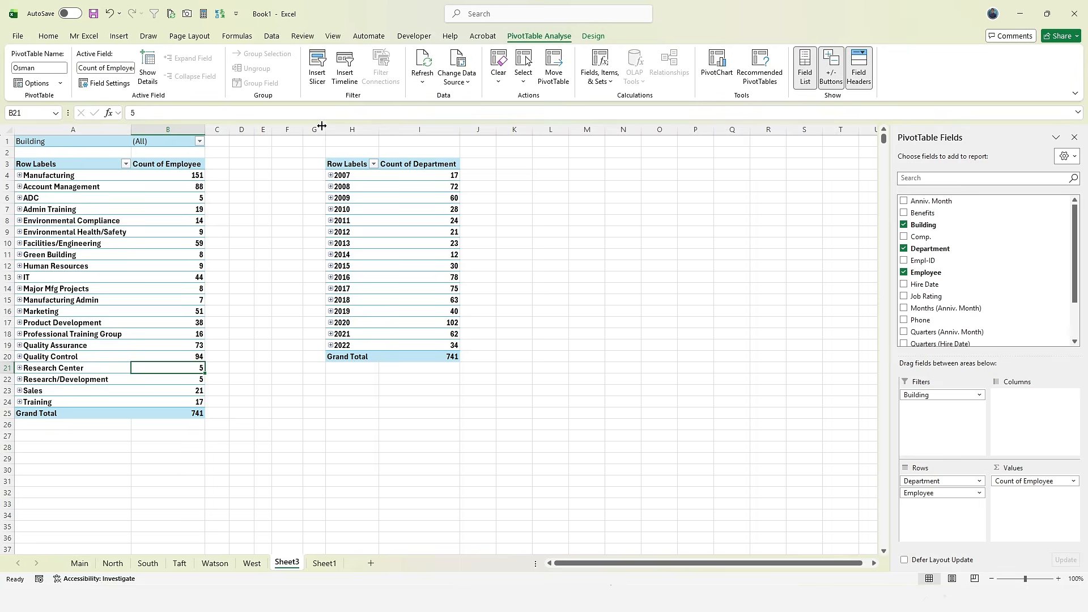
- Insert a slicer on Building only, unticking Years (Hire Date), and move it beside PivotTable10
click(170, 265)
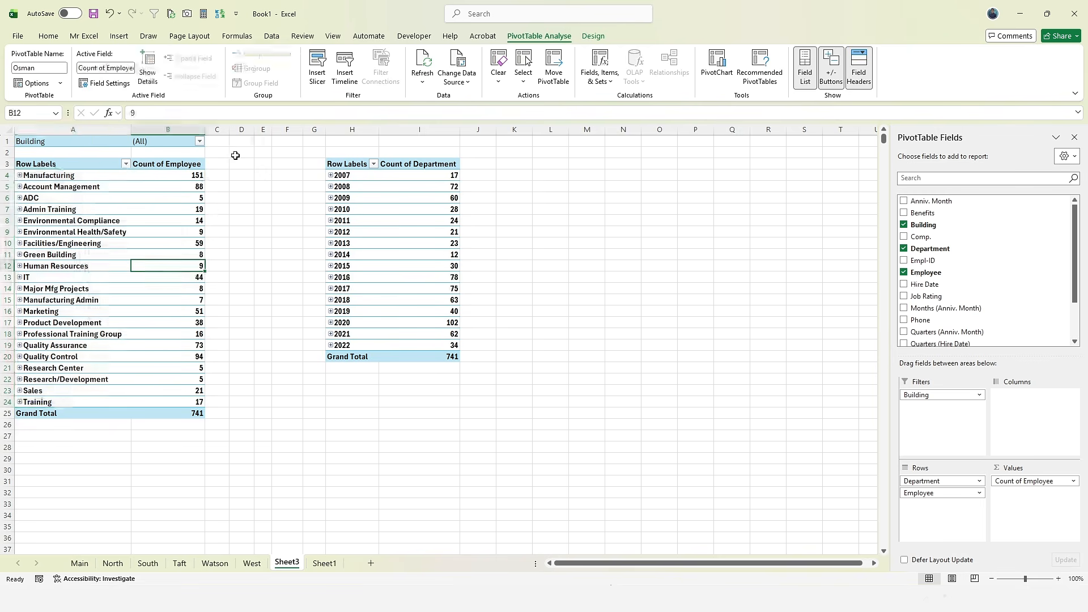
click(318, 67)
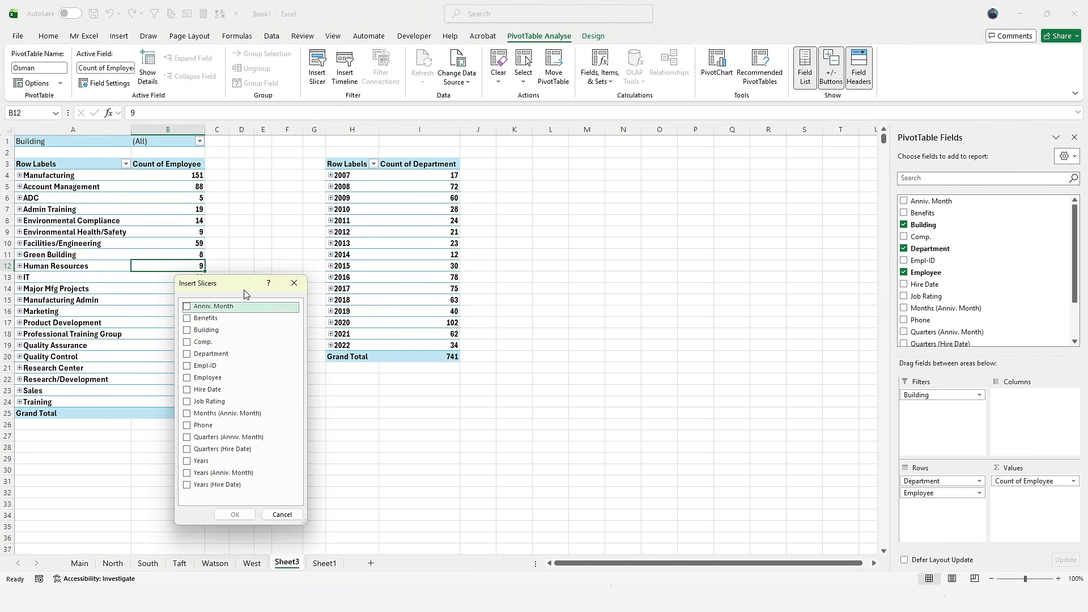
drag(245, 293, 241, 238)
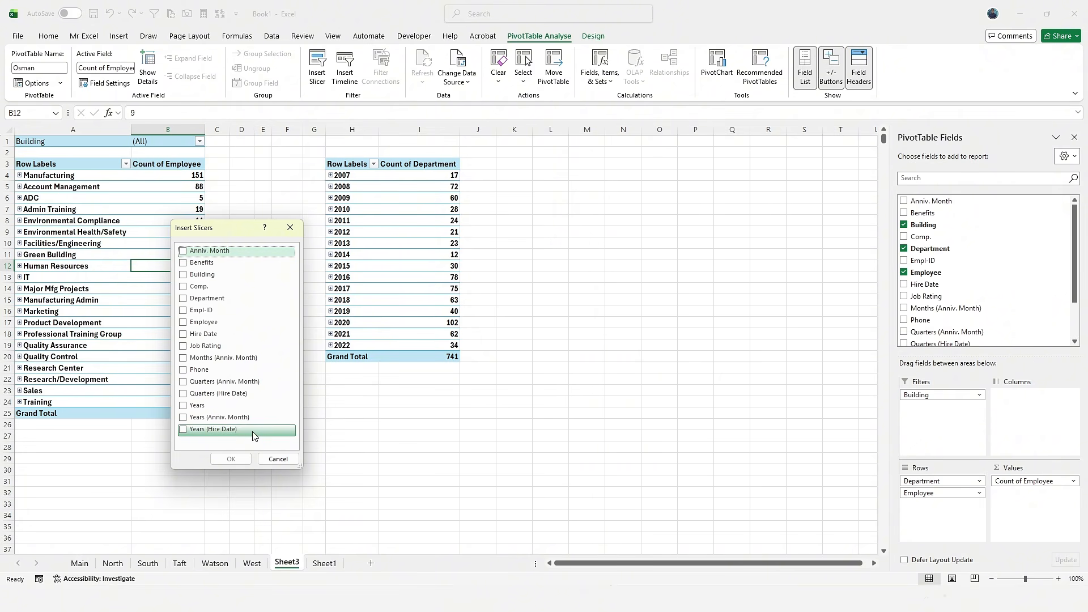
click(187, 432)
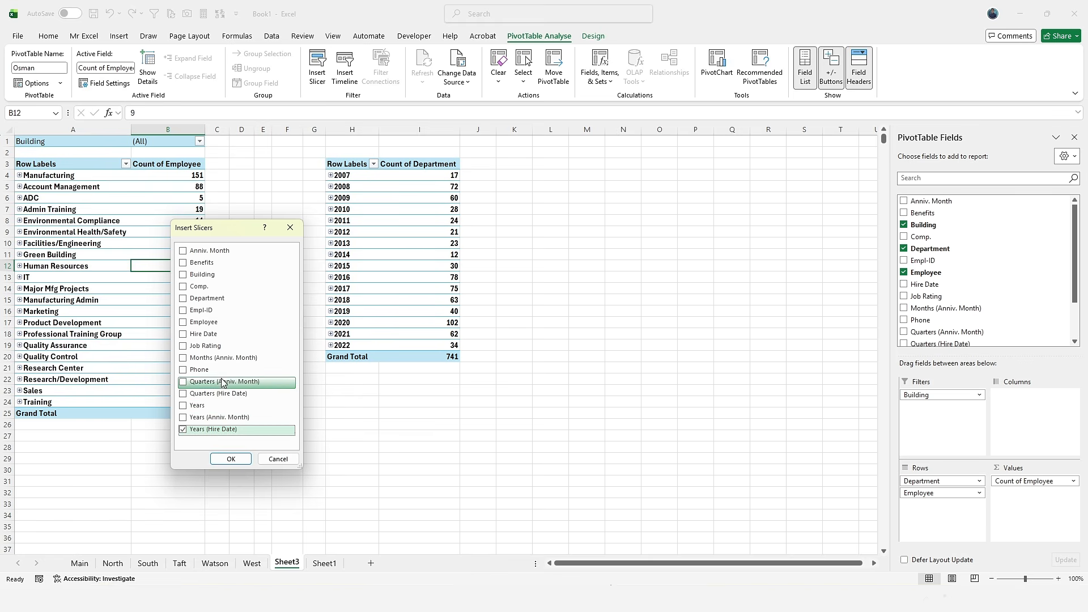
click(198, 277)
click(188, 429)
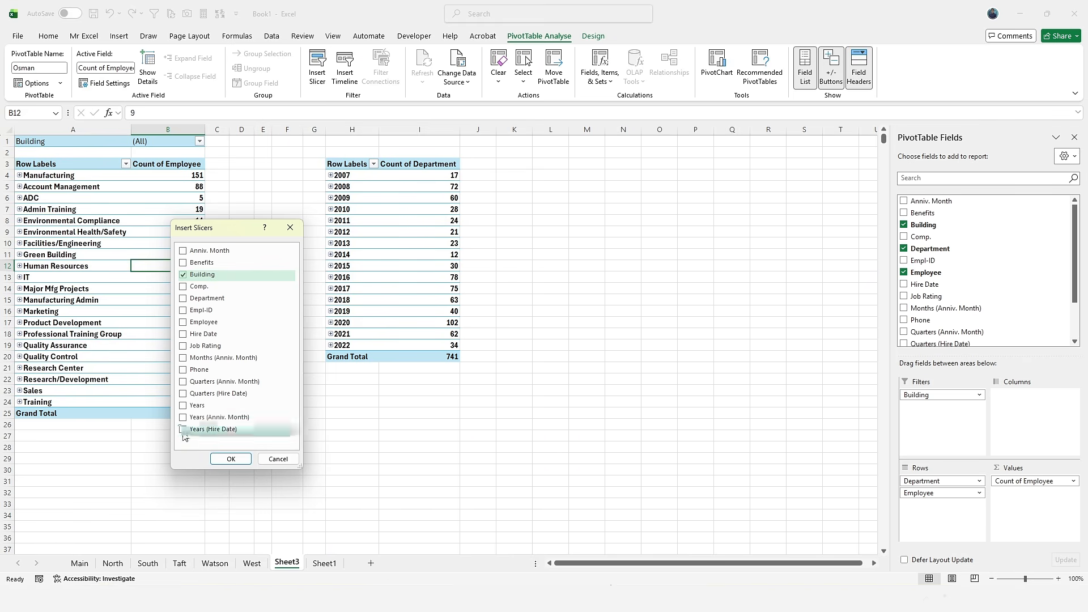
click(230, 459)
drag(436, 280, 521, 213)
- Try the slicer on Main, South, Taft and West, ending on West (Grand Total 126), then nudge it up
click(531, 231)
click(533, 265)
click(533, 316)
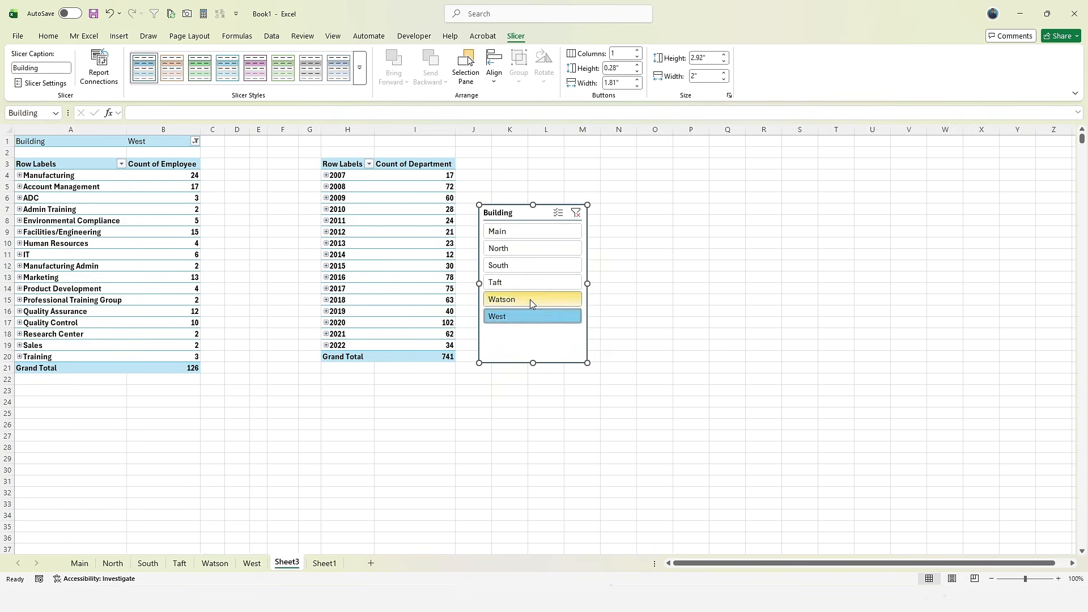
click(529, 282)
click(529, 270)
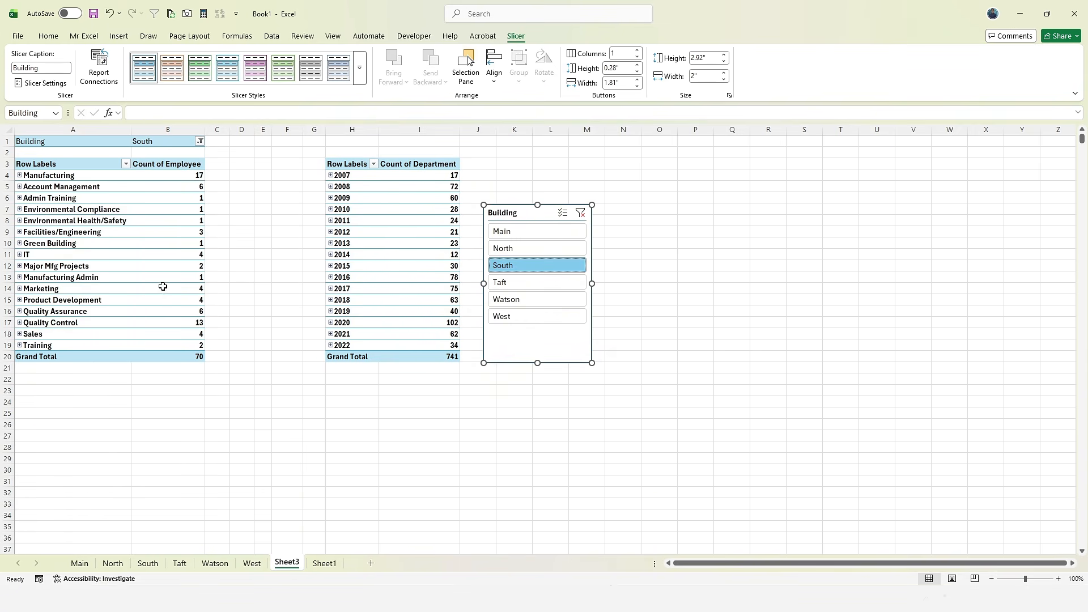
click(535, 282)
click(545, 316)
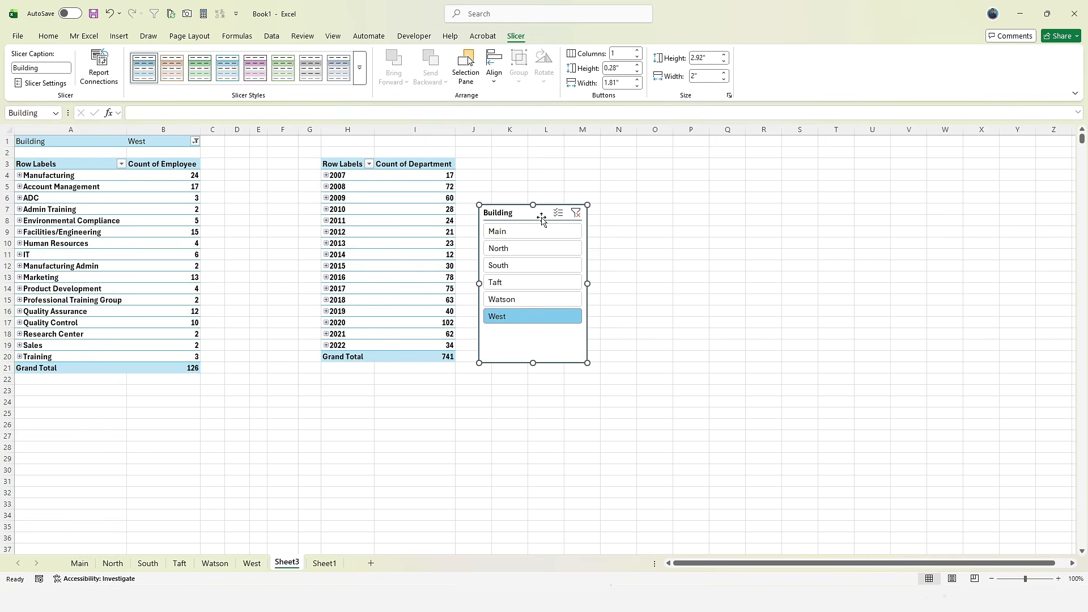
drag(538, 214, 536, 185)
- In the Building slicer's Slicer Settings, tick Hide items with no data and confirm
click(42, 85)
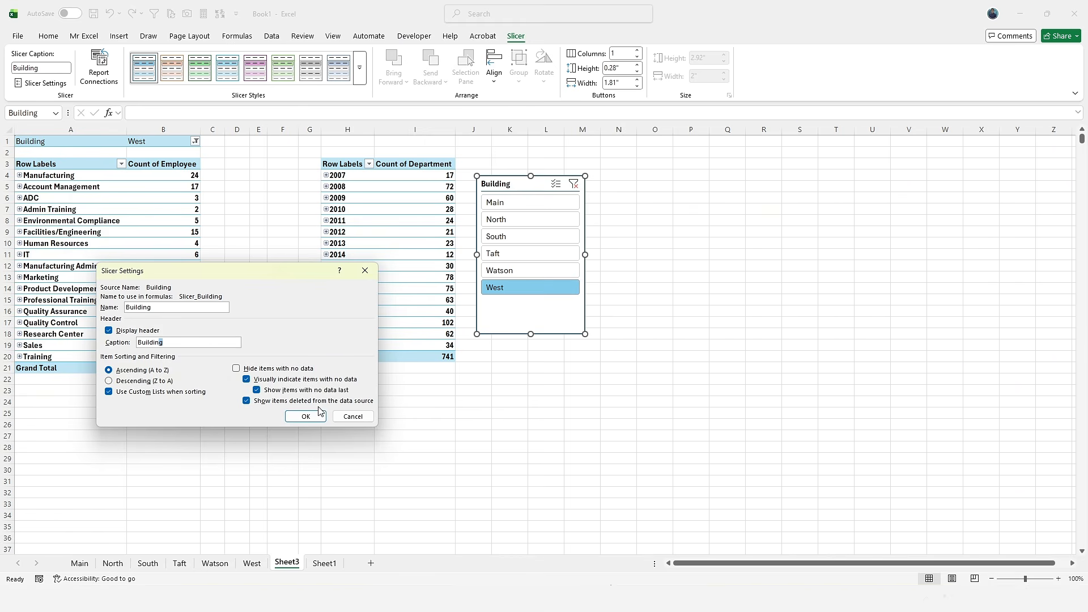
click(299, 371)
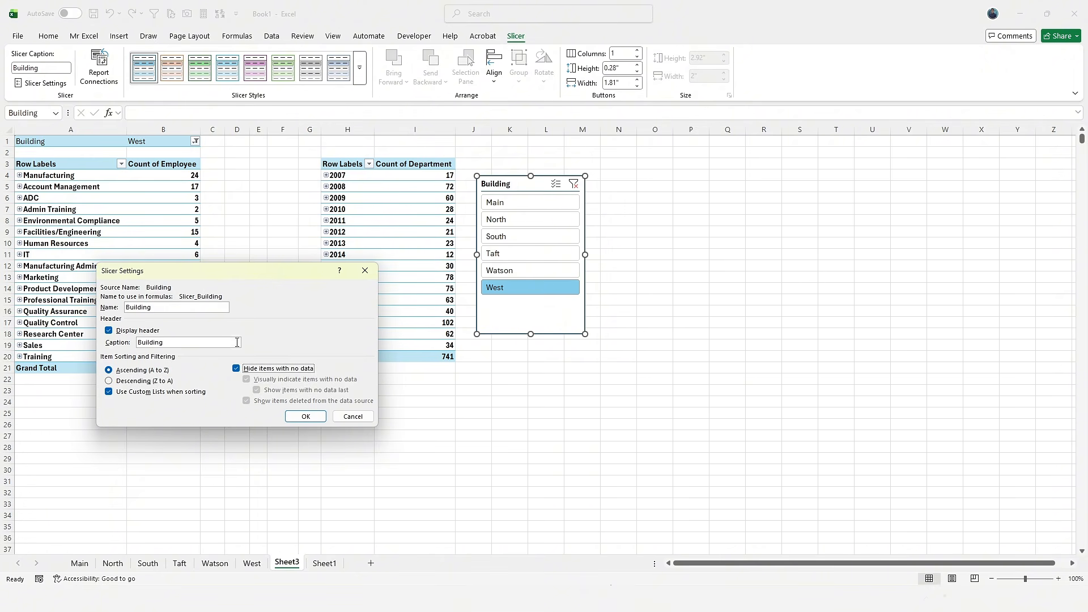
click(298, 415)
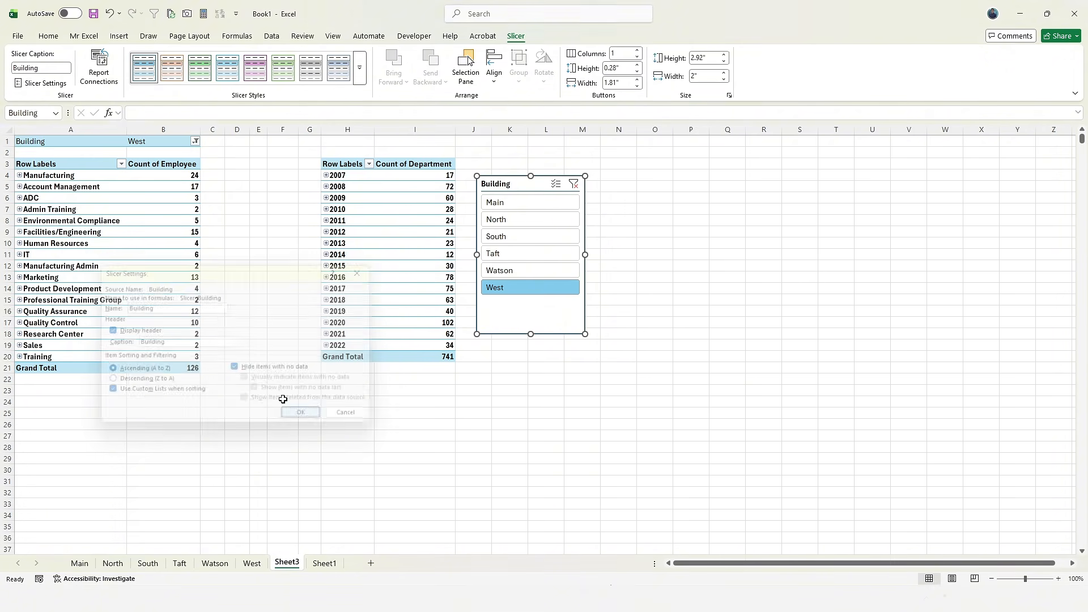
- Review the slicer's Report Connections list, then close it without changes
click(105, 67)
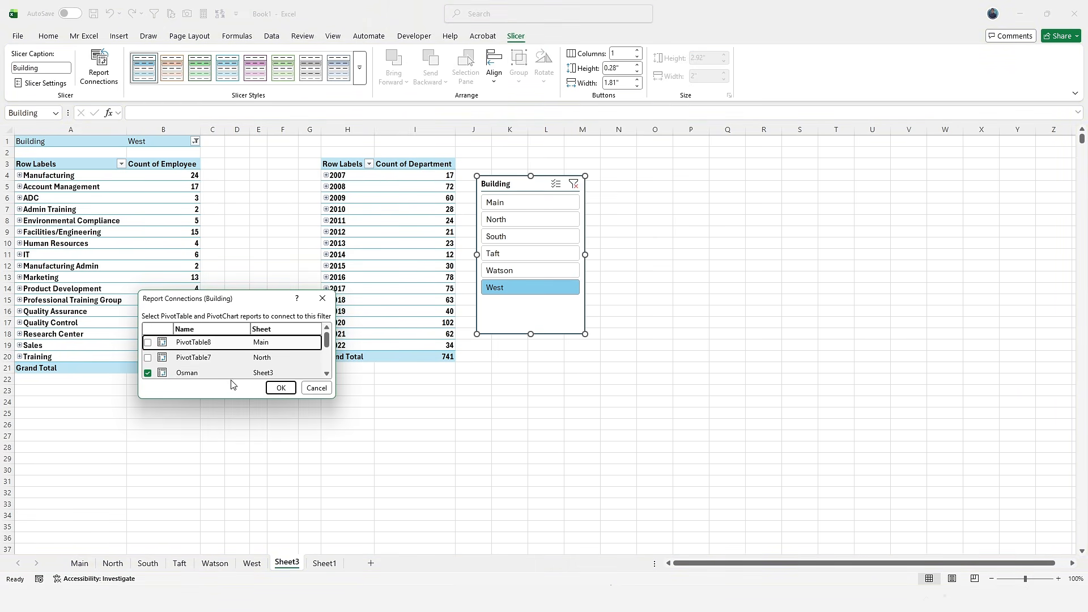
scroll(231, 374, down, 3)
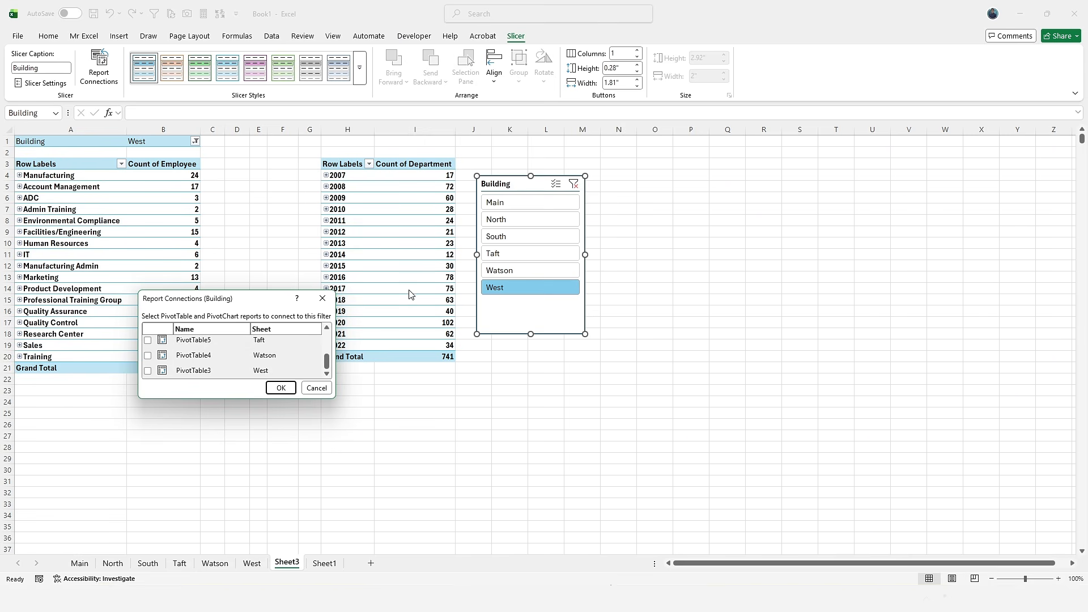
scroll(211, 374, up, 3)
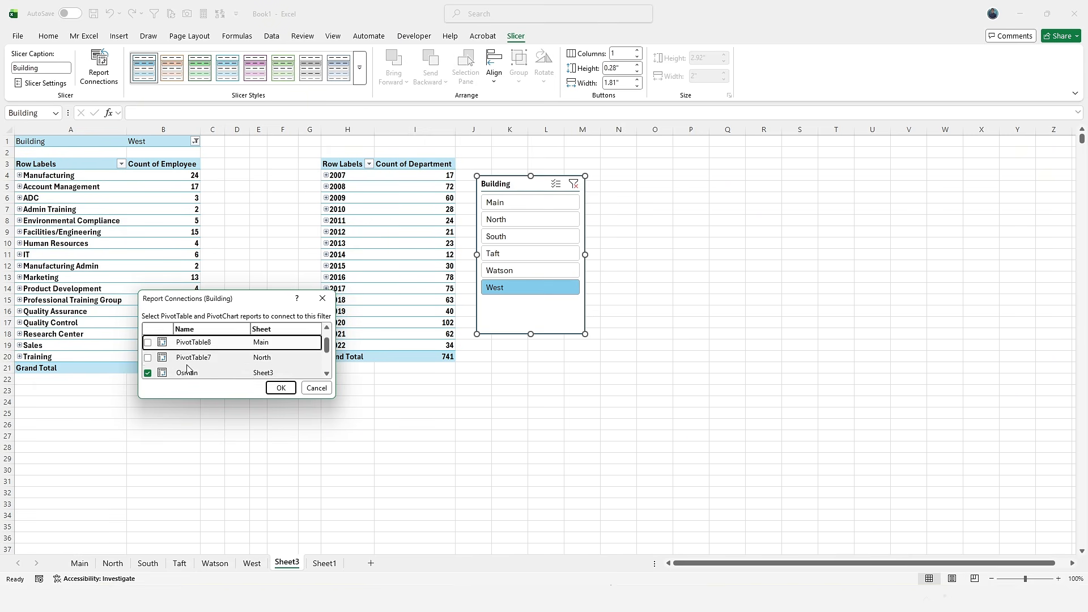
scroll(212, 377, down, 1)
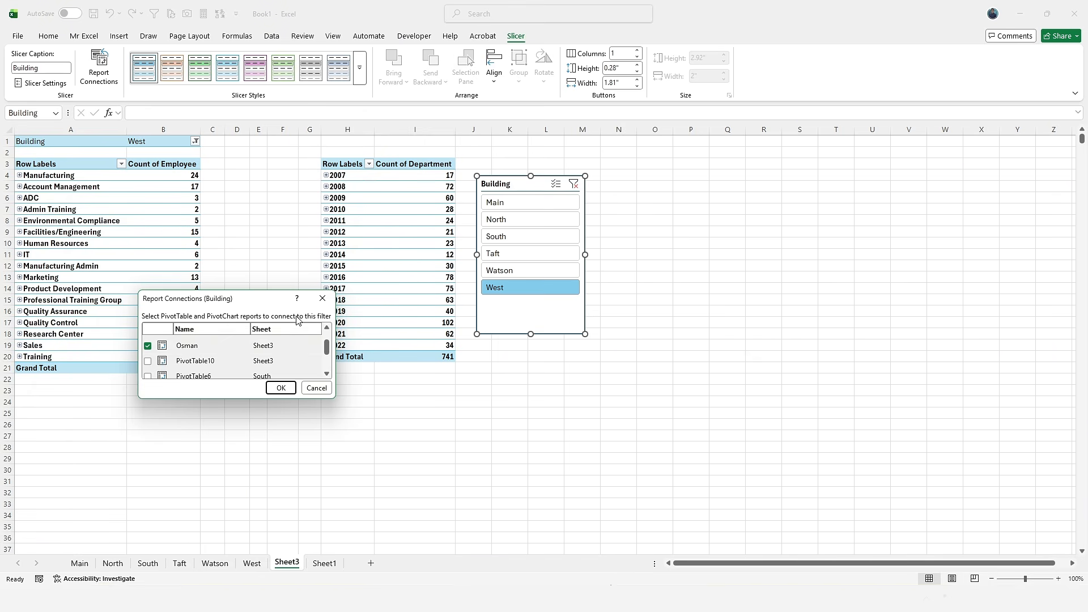
click(322, 298)
click(175, 201)
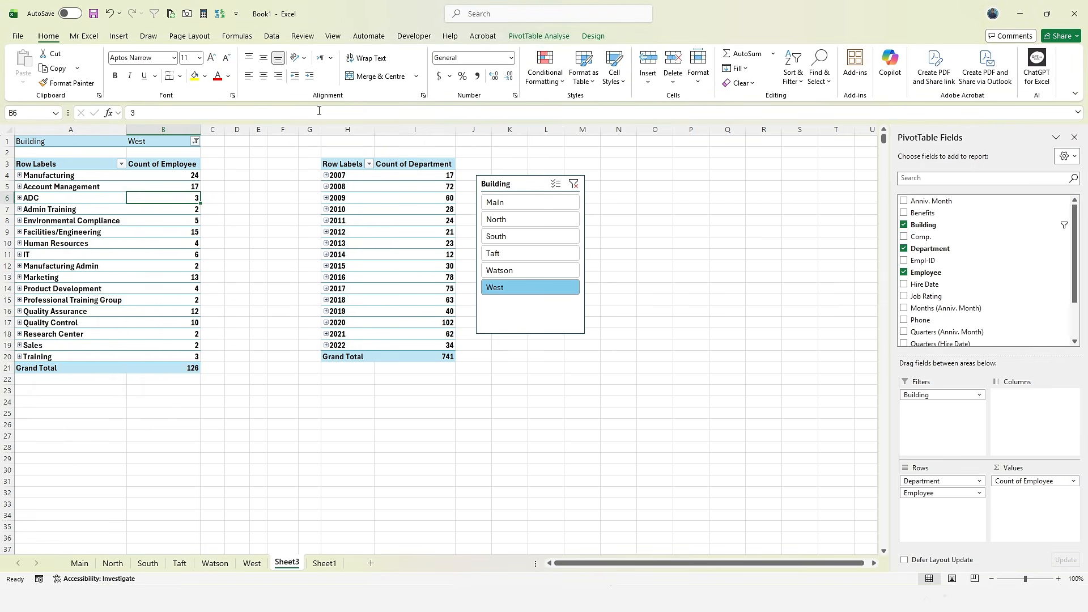
click(538, 36)
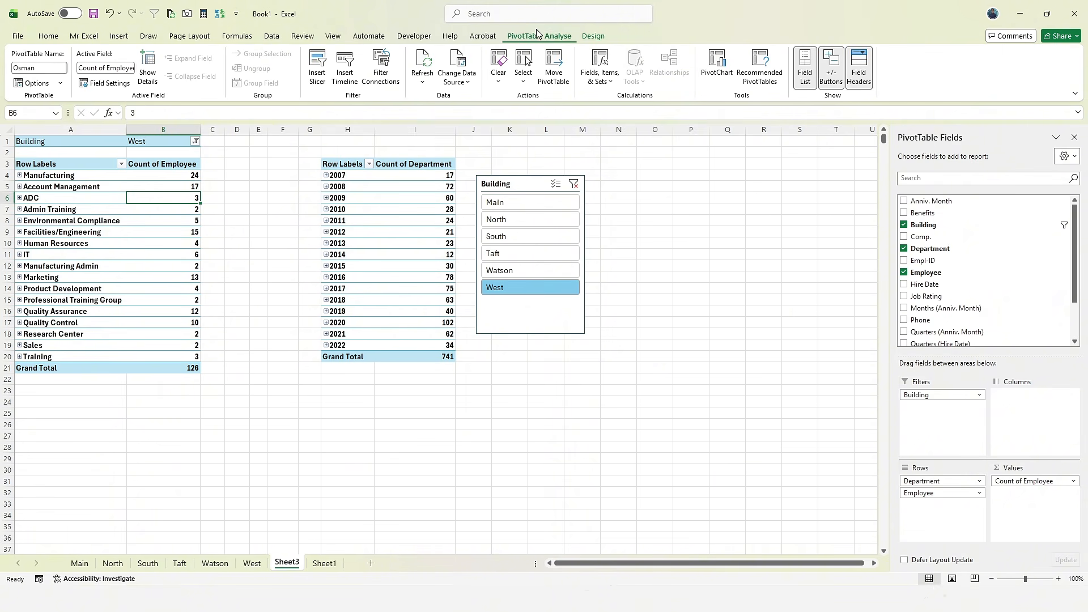
click(361, 243)
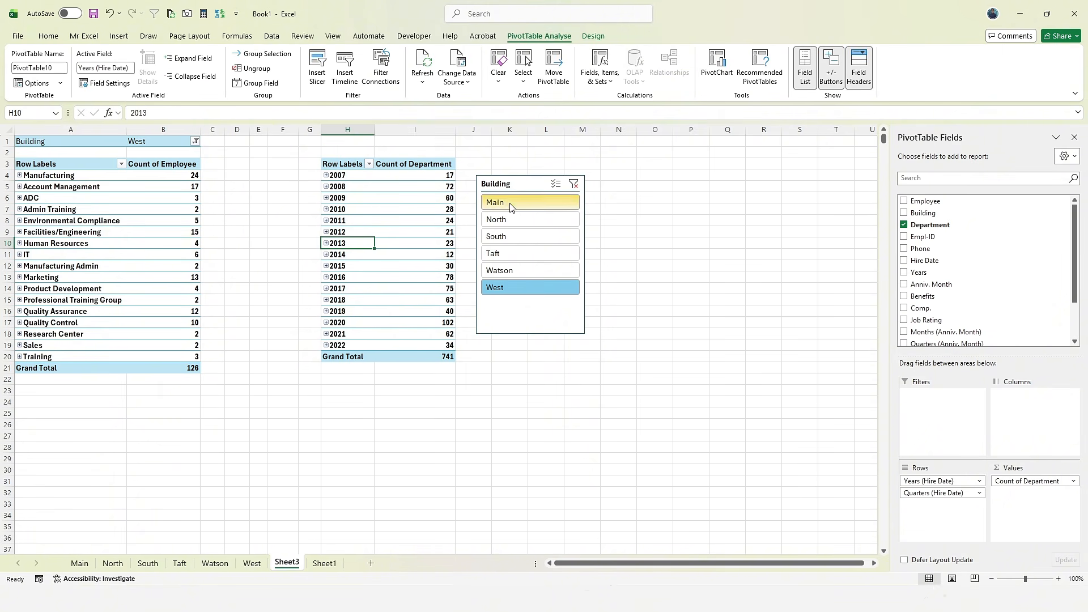
- Connect the Building slicer to PivotTable10 via Report Connections, so both pivots total 70
click(510, 185)
click(516, 36)
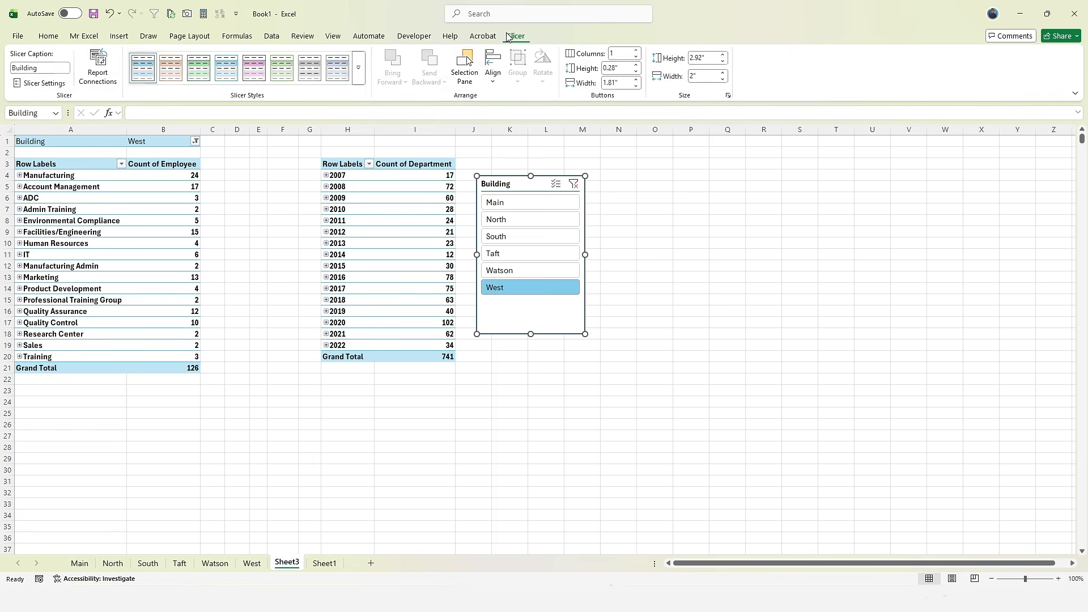
click(99, 67)
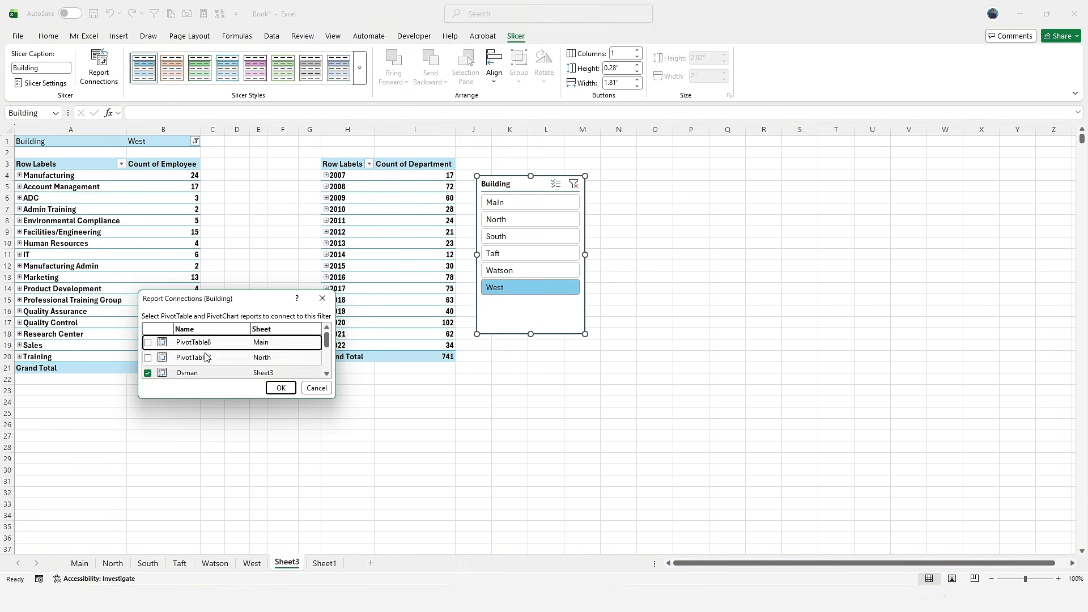
drag(333, 397, 367, 526)
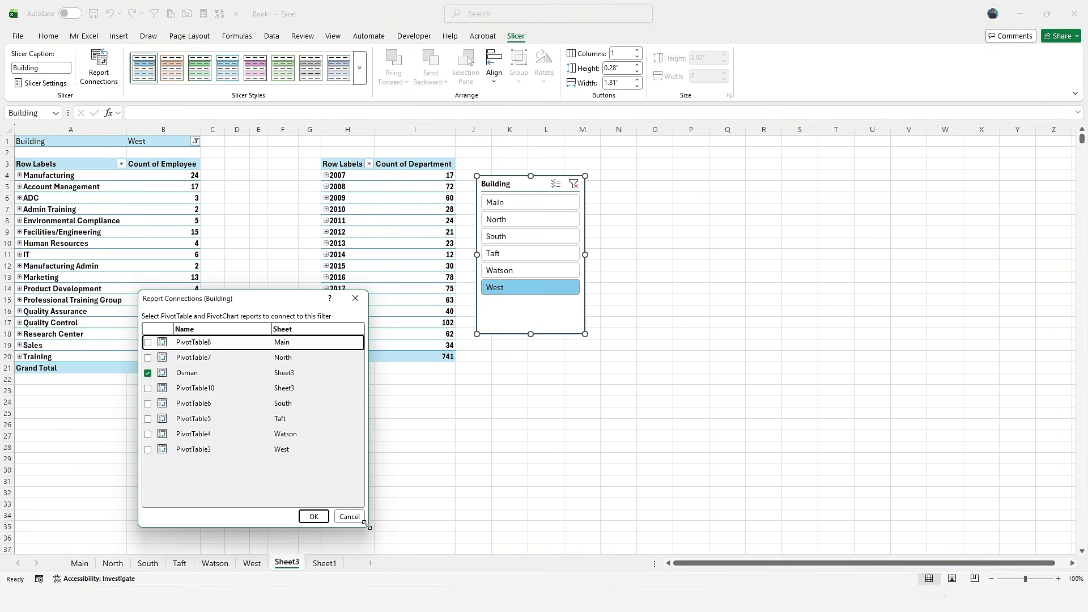
click(149, 389)
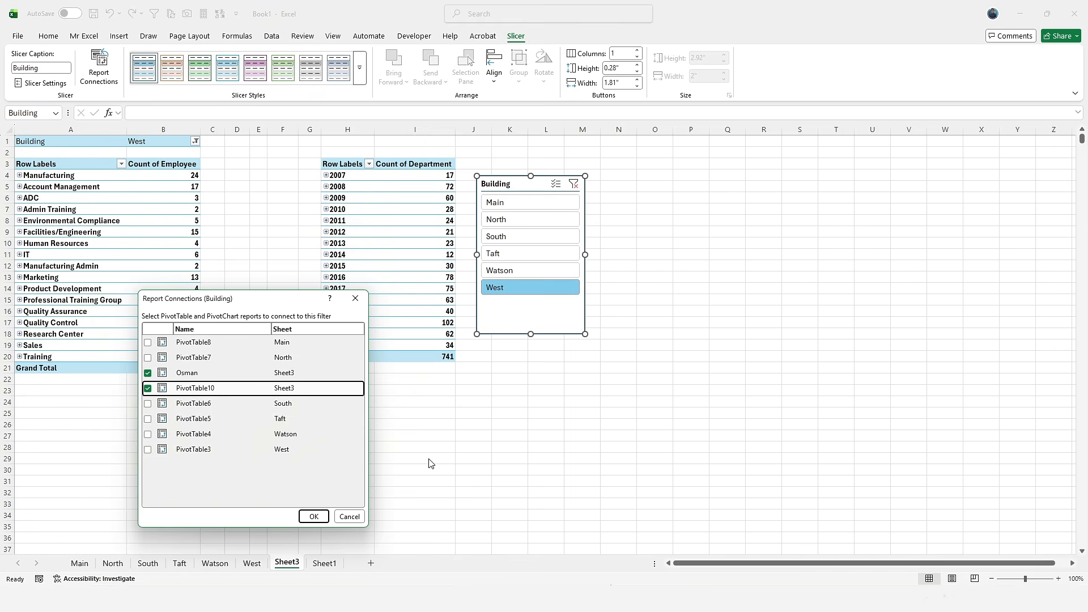
click(313, 517)
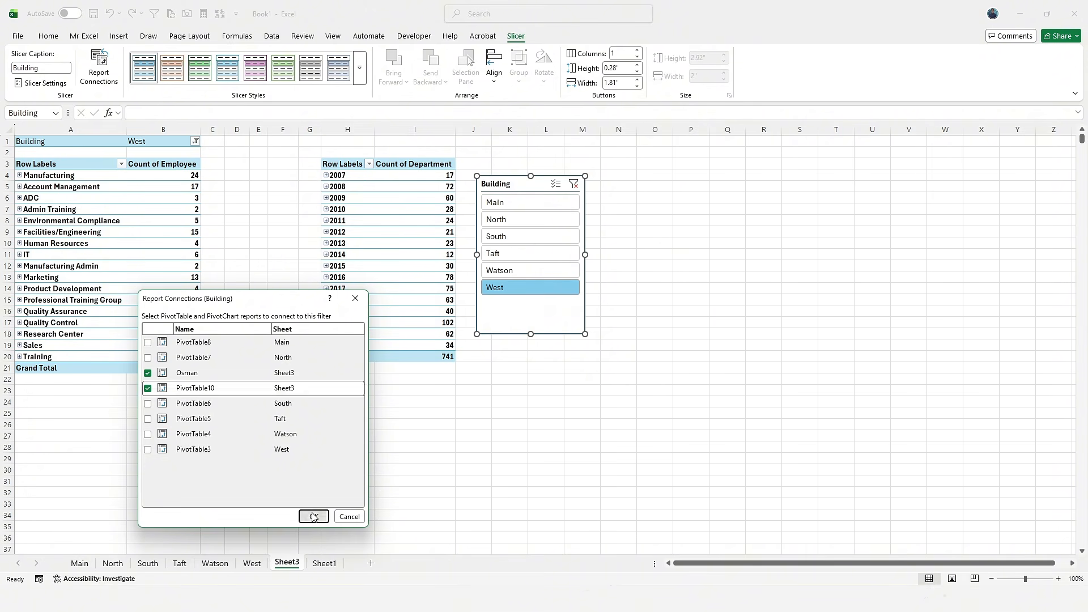
click(445, 378)
- Filter both PivotTables by South, Taft, West, Main, Watson and North, then clear the Building filter
click(522, 237)
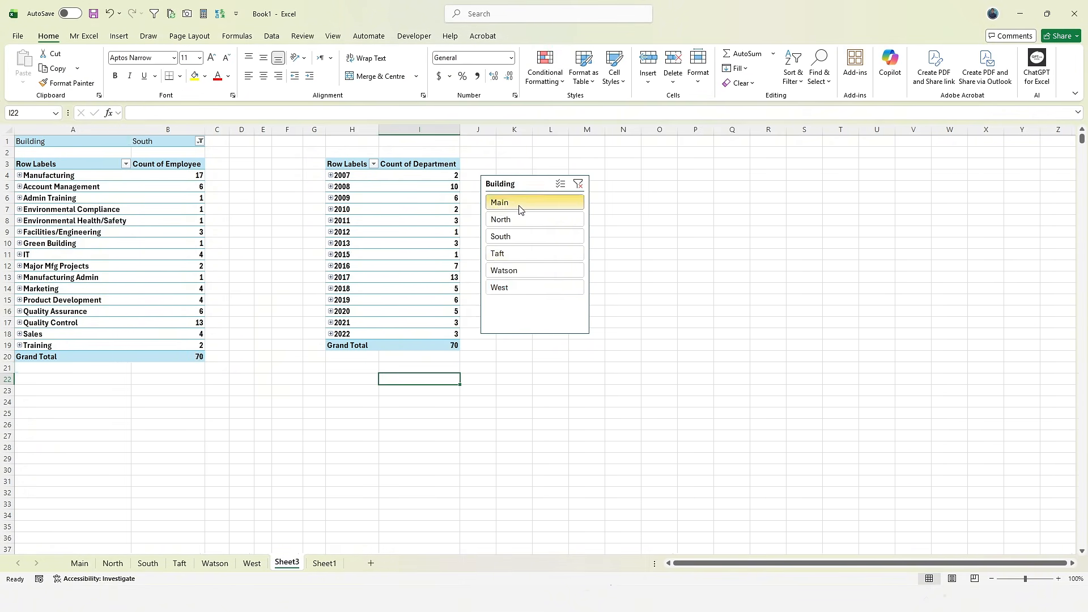
click(527, 253)
click(530, 287)
click(522, 205)
click(529, 236)
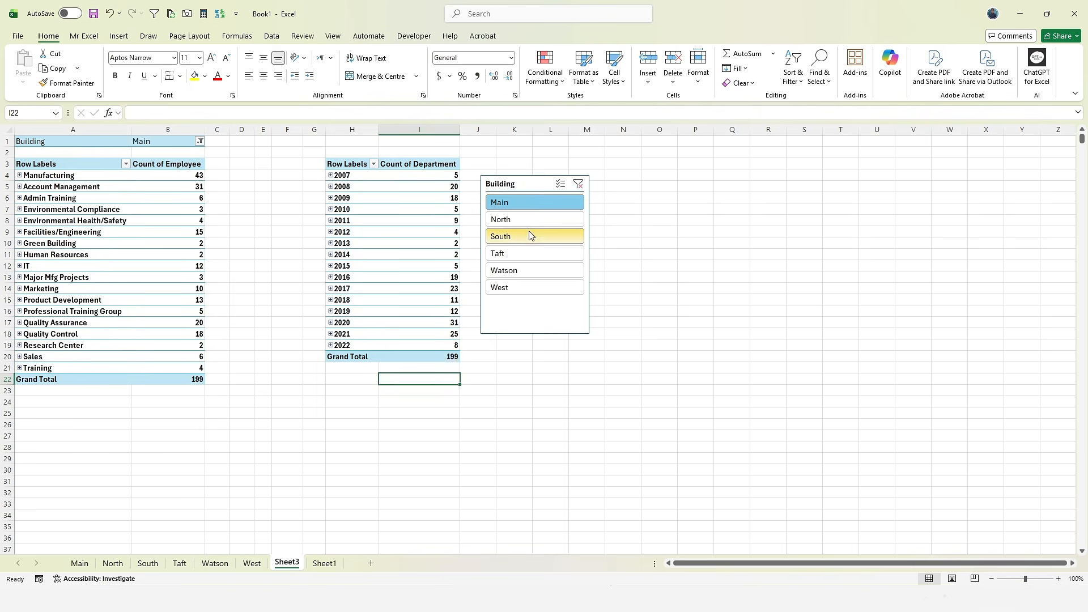
click(530, 271)
click(508, 220)
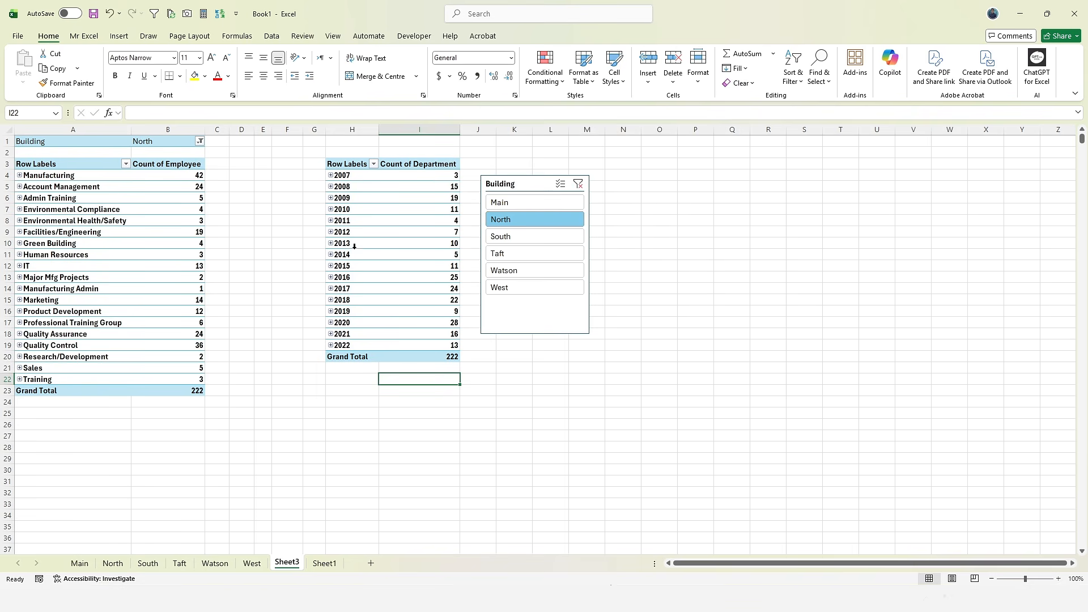
click(527, 270)
click(527, 287)
click(527, 237)
click(527, 219)
click(578, 184)
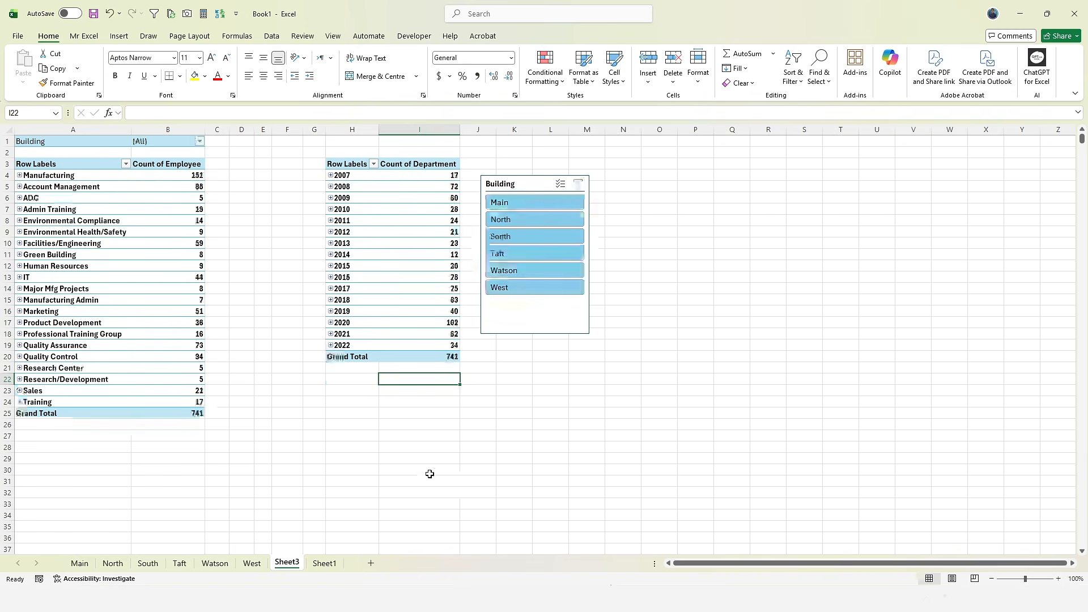
- Apply the first dark blue slicer style to the Building slicer
click(577, 322)
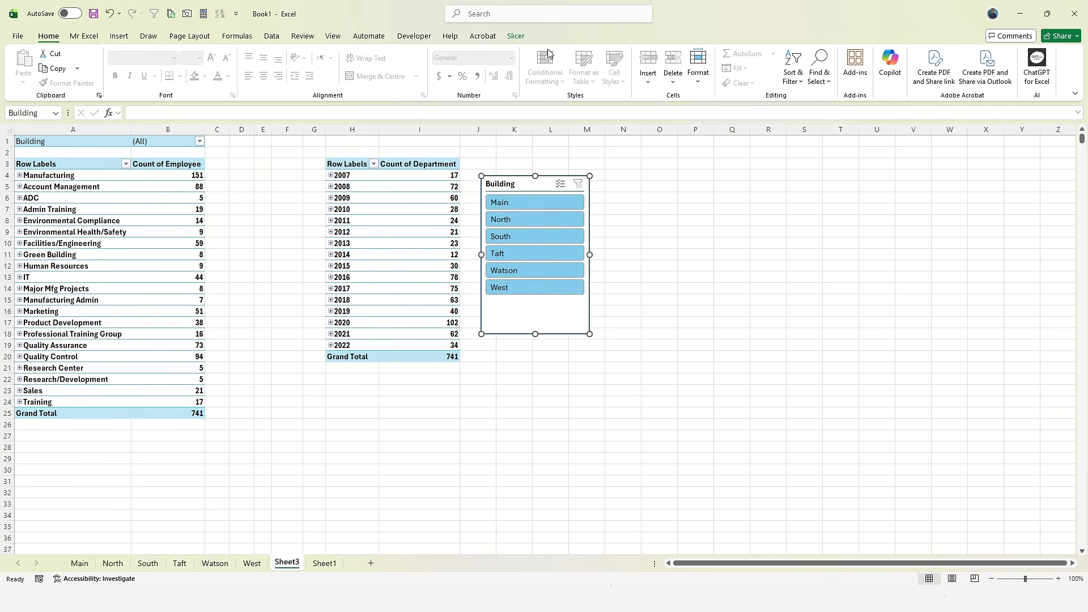
click(515, 36)
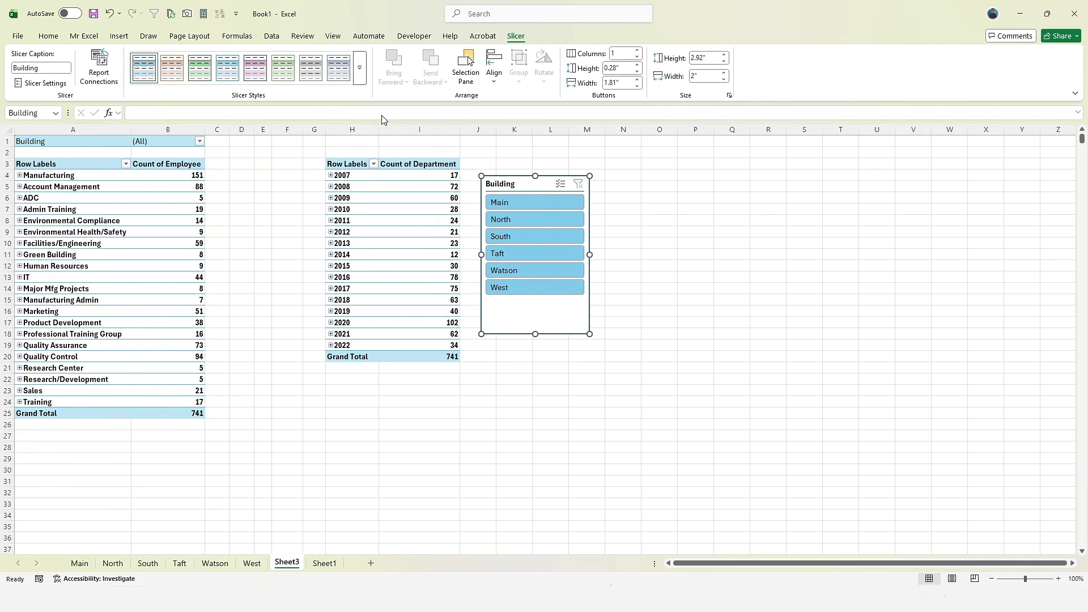
click(360, 78)
click(148, 135)
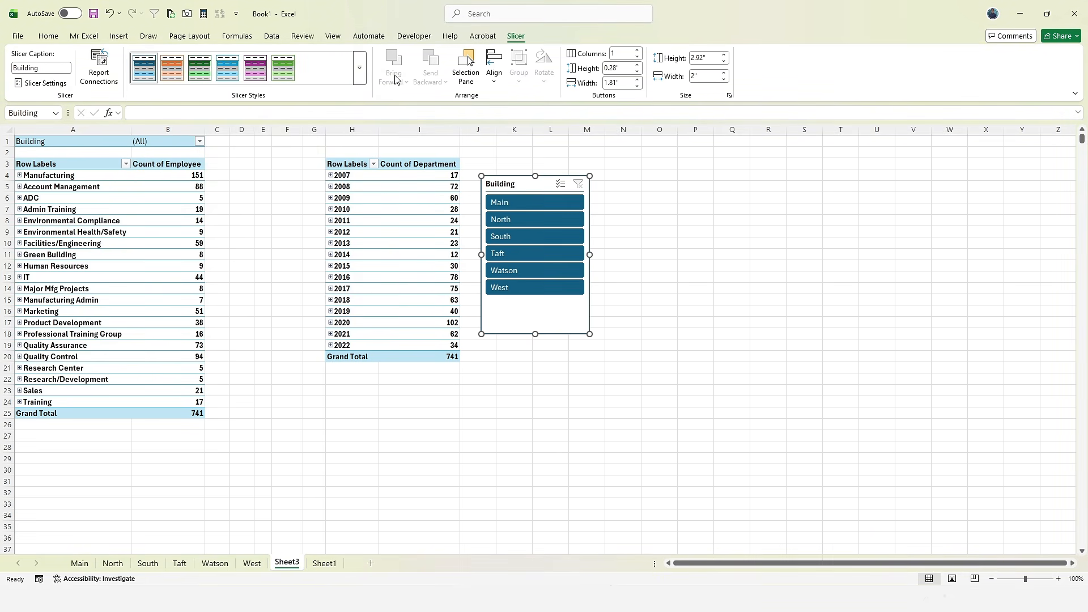
click(359, 68)
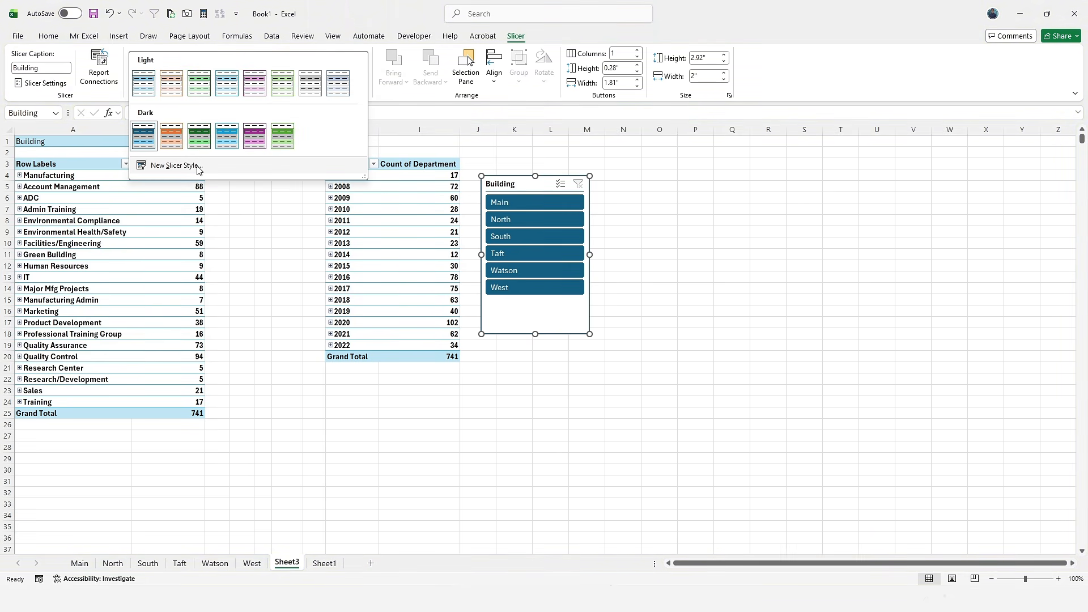
click(175, 165)
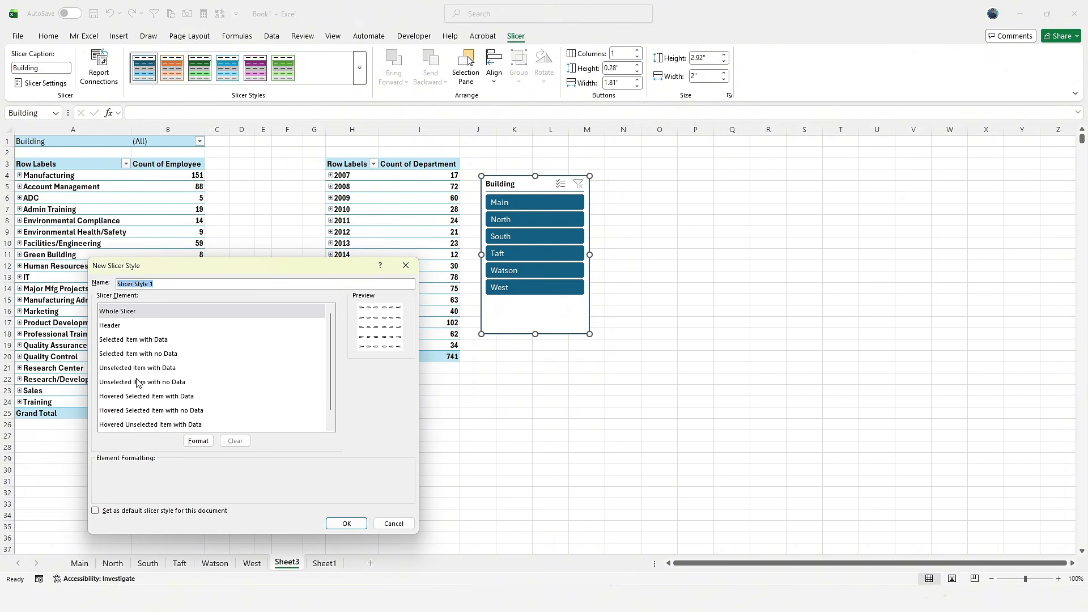
click(231, 350)
click(190, 413)
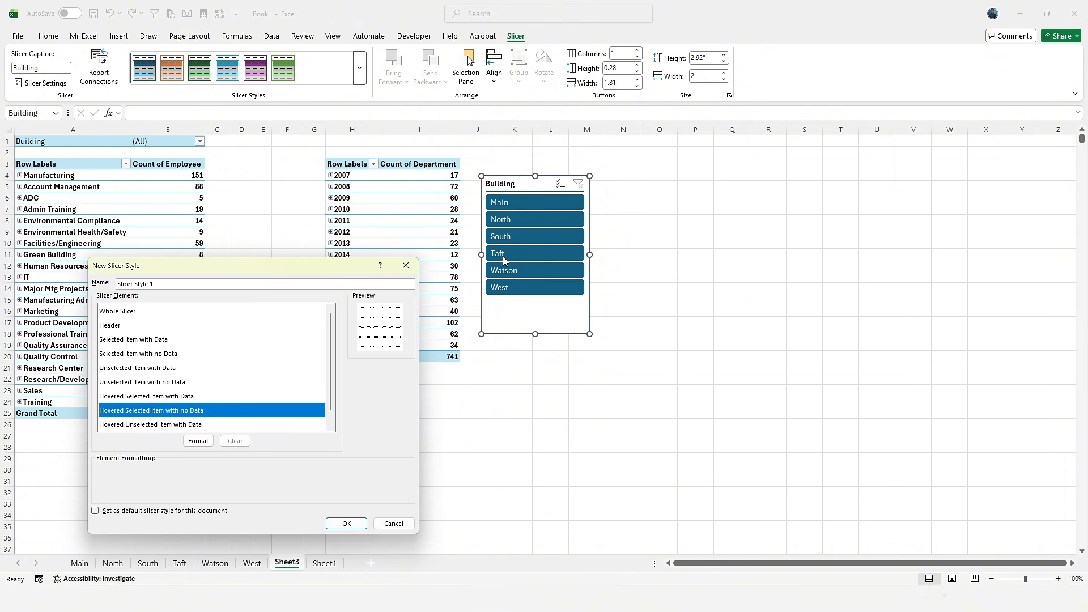
scroll(267, 392, down, 1)
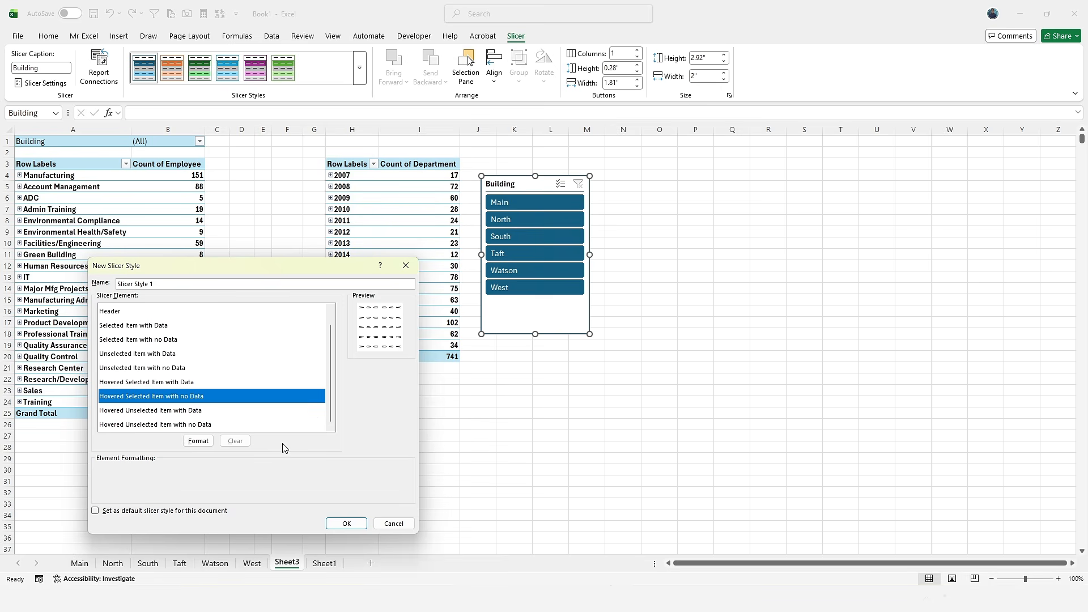
scroll(179, 356, up, 1)
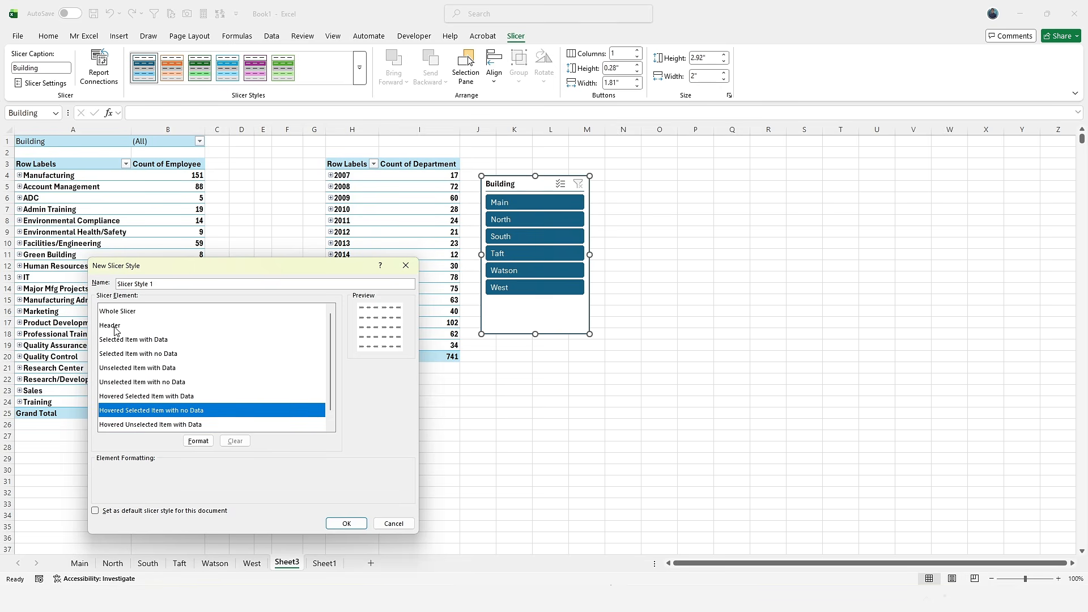
click(115, 327)
click(124, 339)
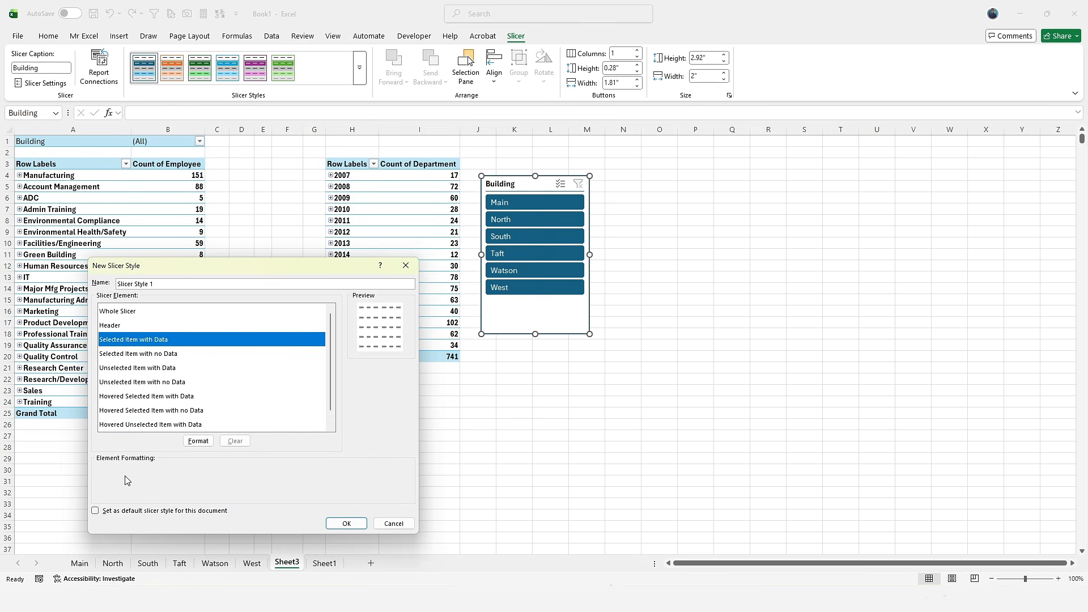
click(177, 355)
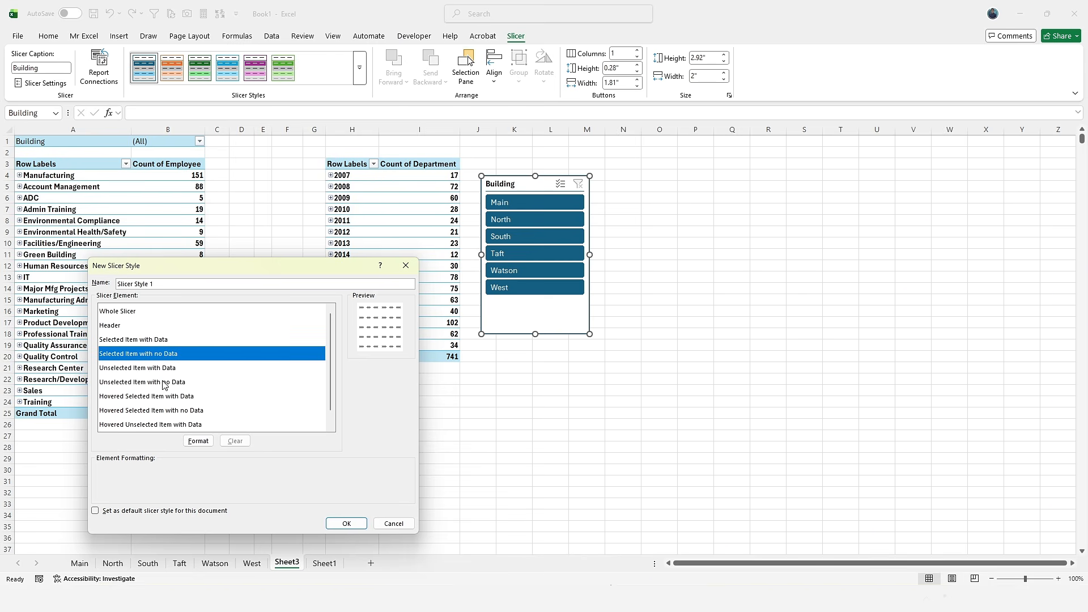
key(Down)
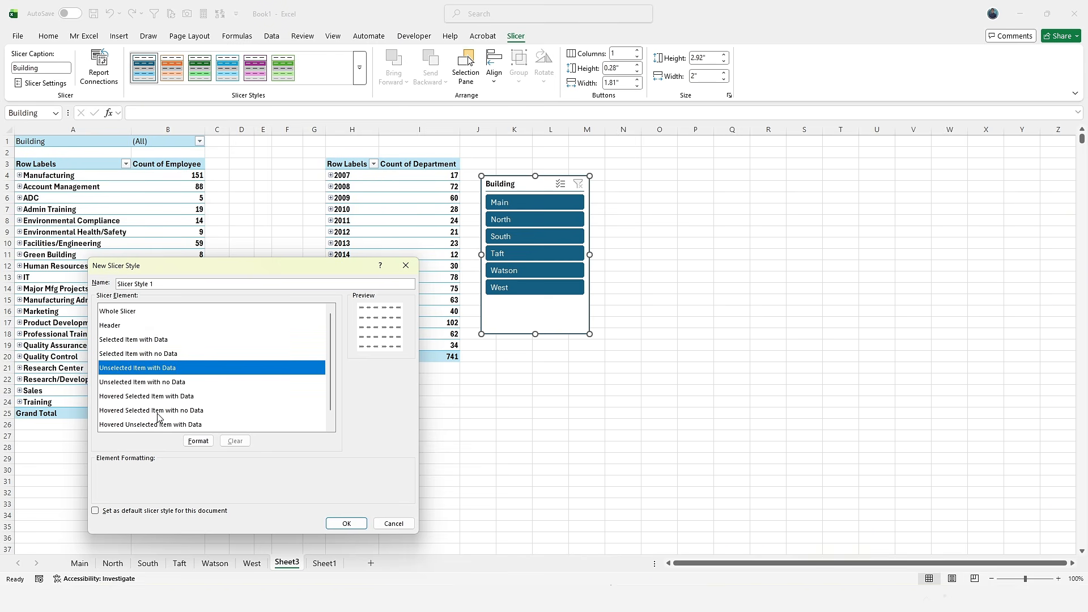
scroll(264, 422, down, 1)
click(198, 441)
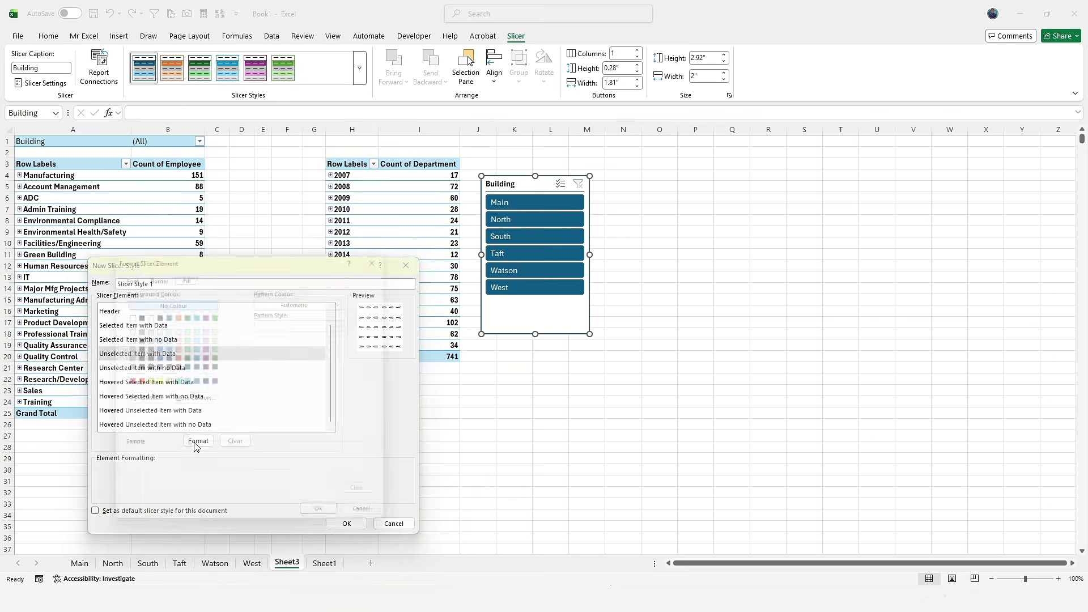
click(390, 250)
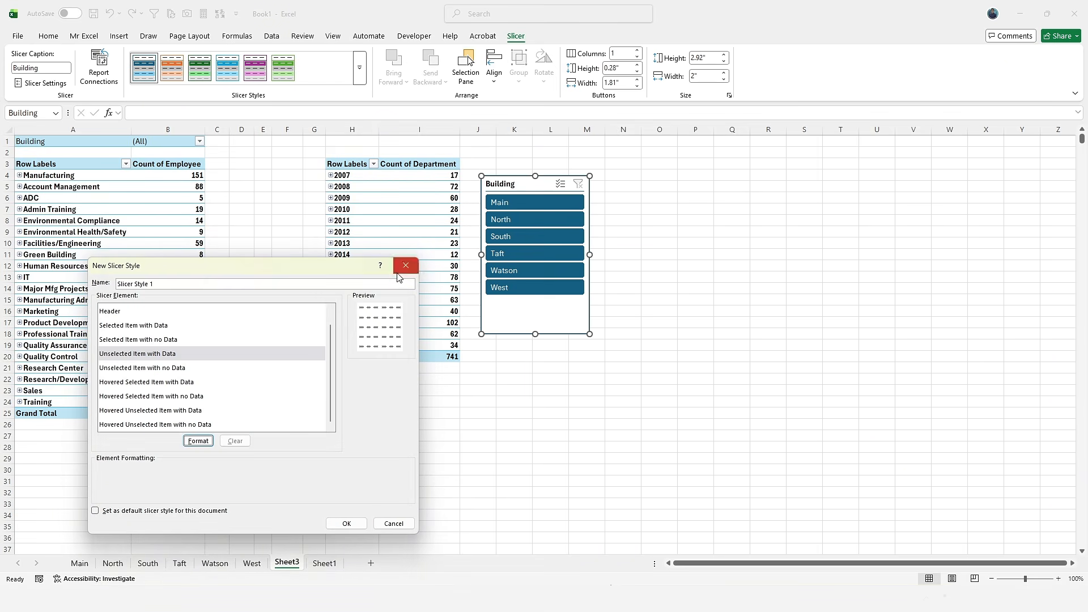
click(406, 266)
- Start a New PivotTable Style, cancel it without saving, and reselect the Building slicer
click(102, 256)
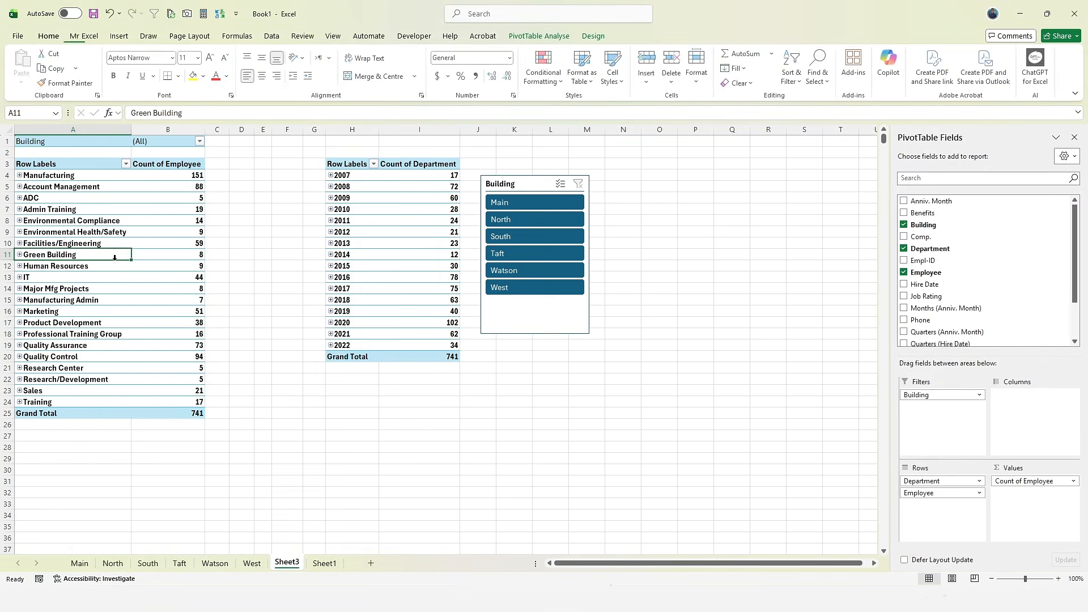
click(593, 36)
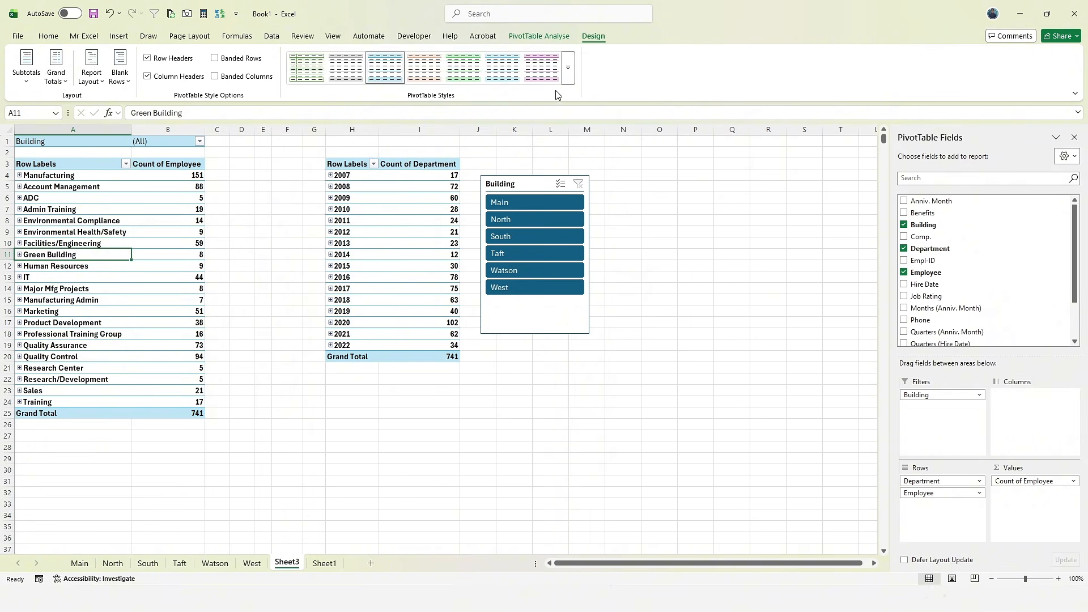
click(558, 95)
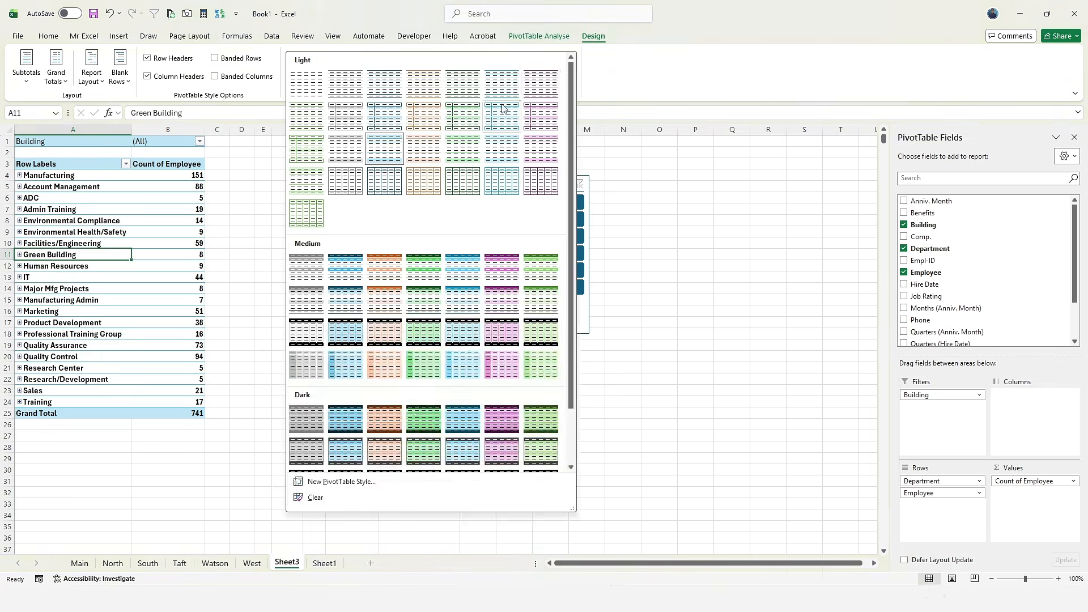
click(327, 481)
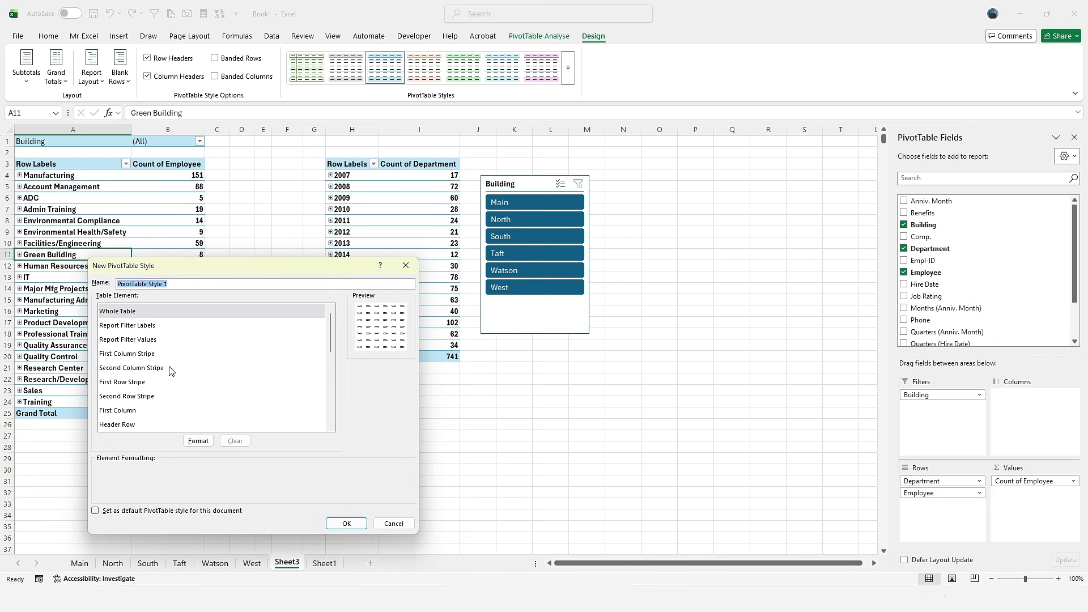
scroll(171, 371, down, 5)
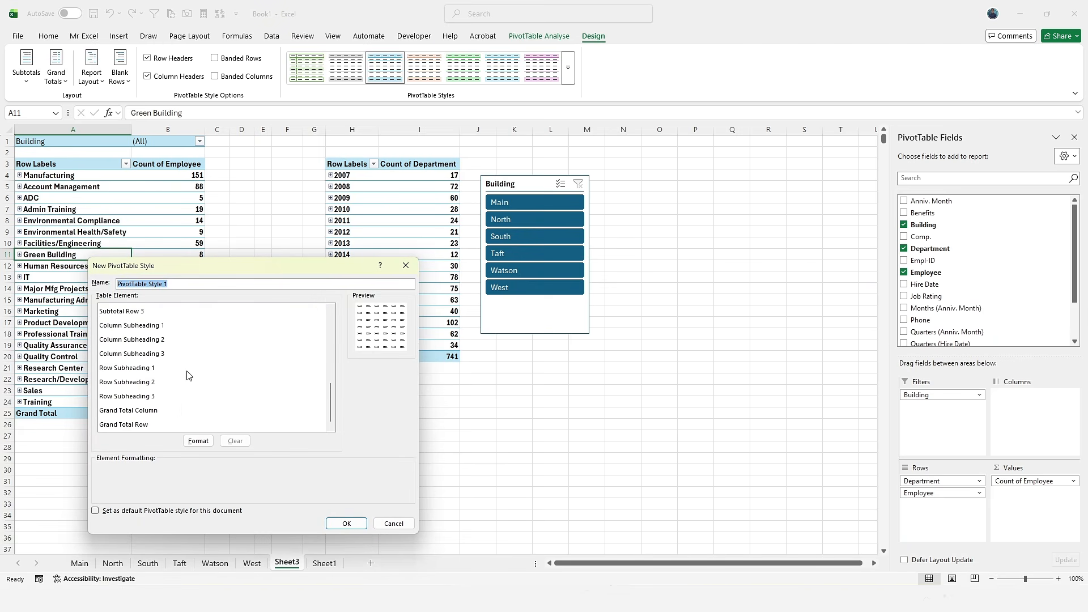
click(385, 521)
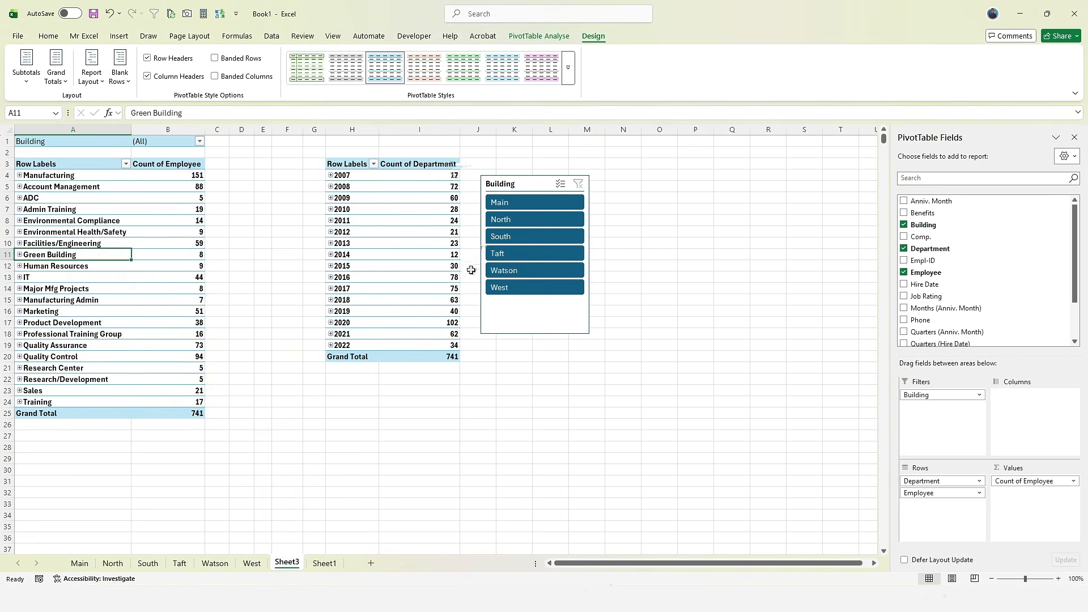
click(509, 315)
click(515, 36)
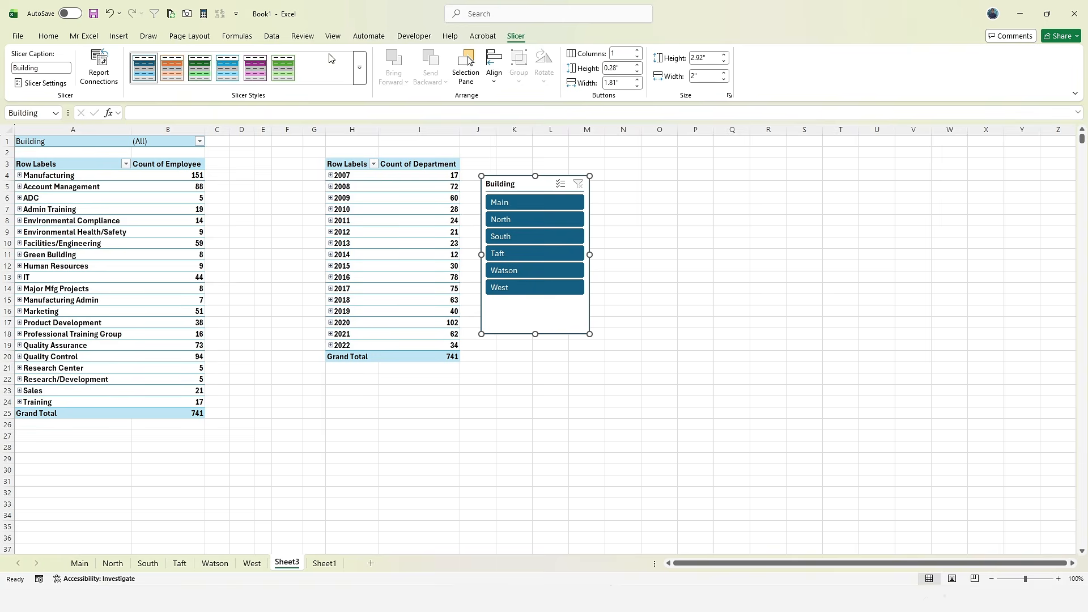
- Move the Building slicer over the year PivotTable and review its alignment options without changing them
drag(507, 313, 386, 323)
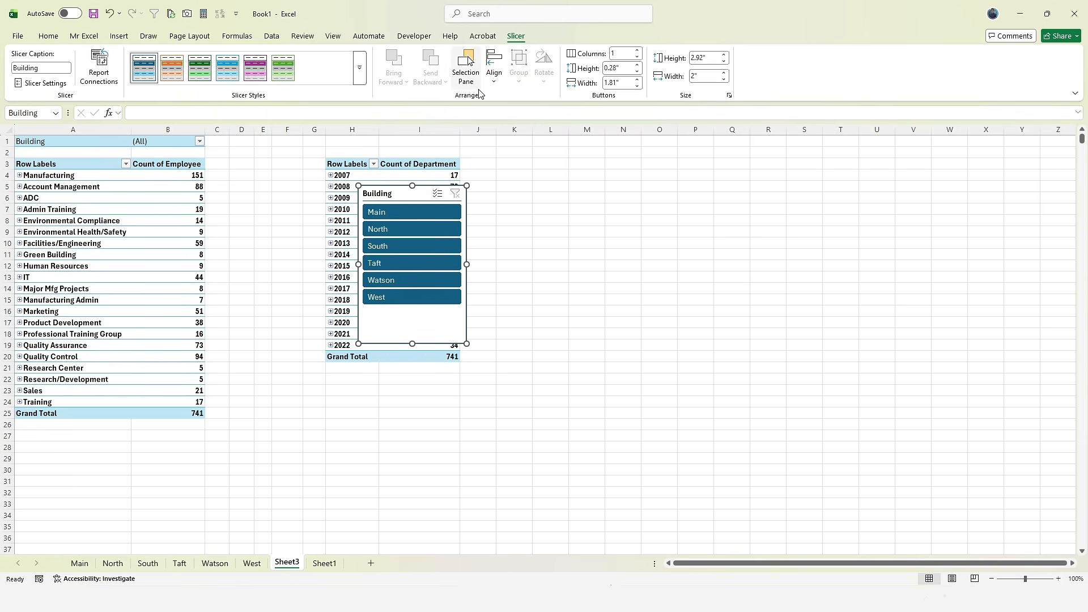
click(493, 68)
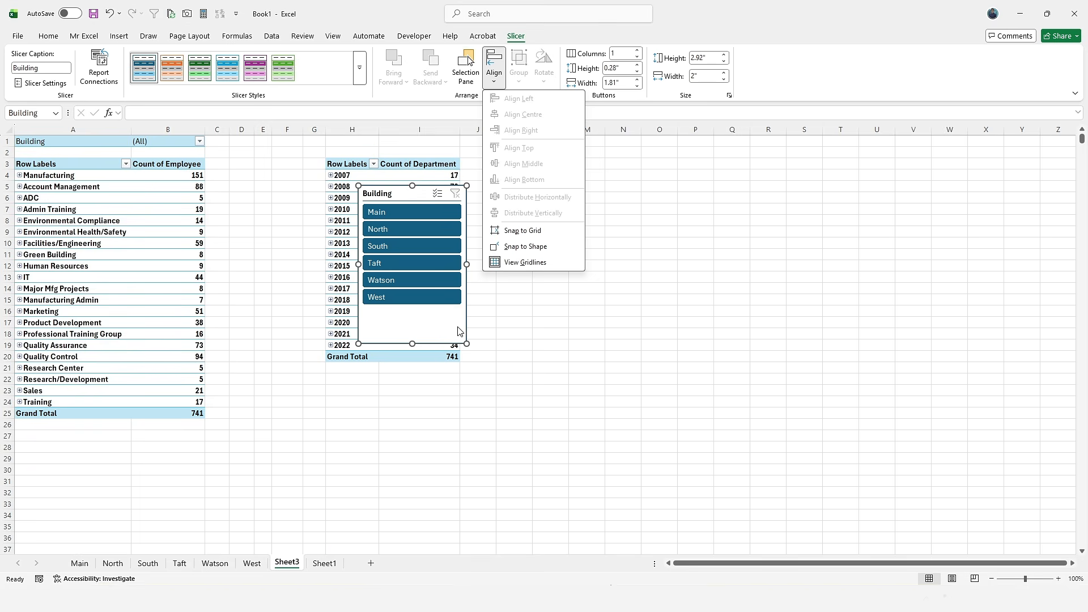
key(Escape)
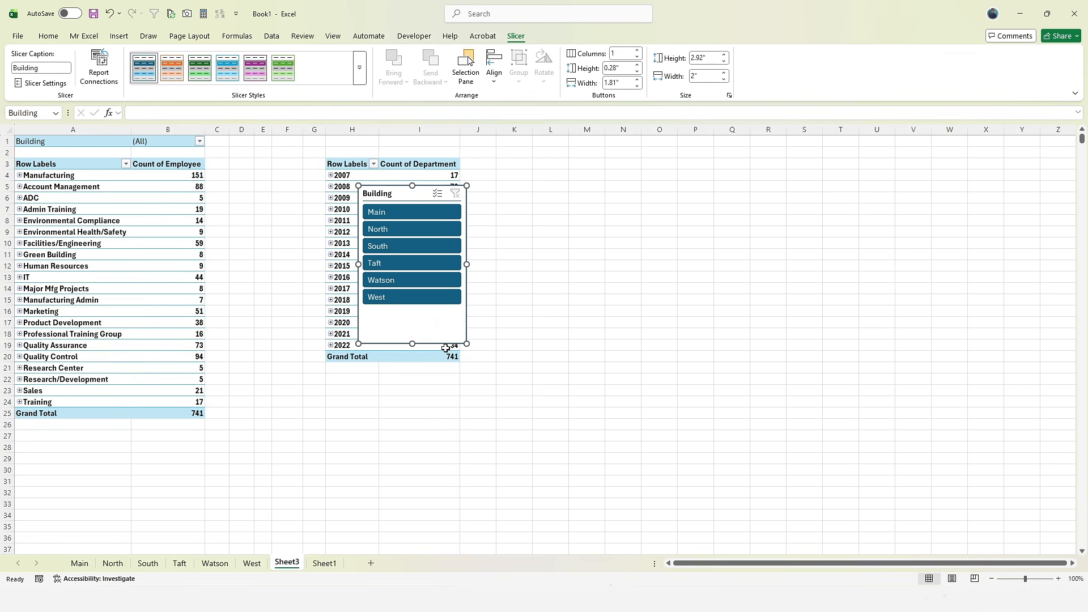
- Set the Building slicer to 6 columns so its six buttons sit in one row
click(638, 50)
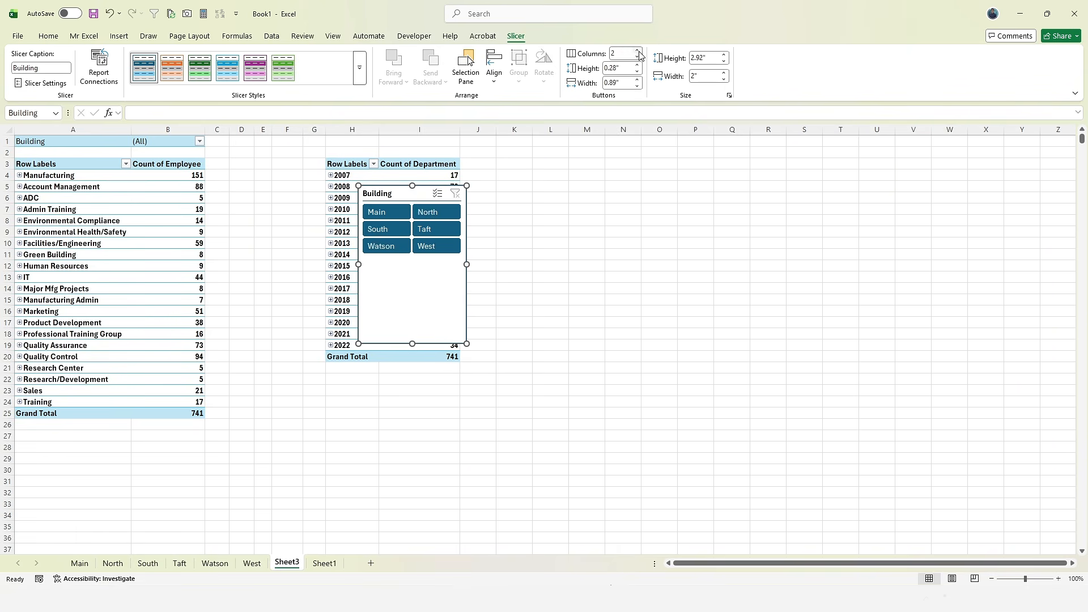
click(638, 50)
click(638, 51)
click(638, 50)
click(638, 50)
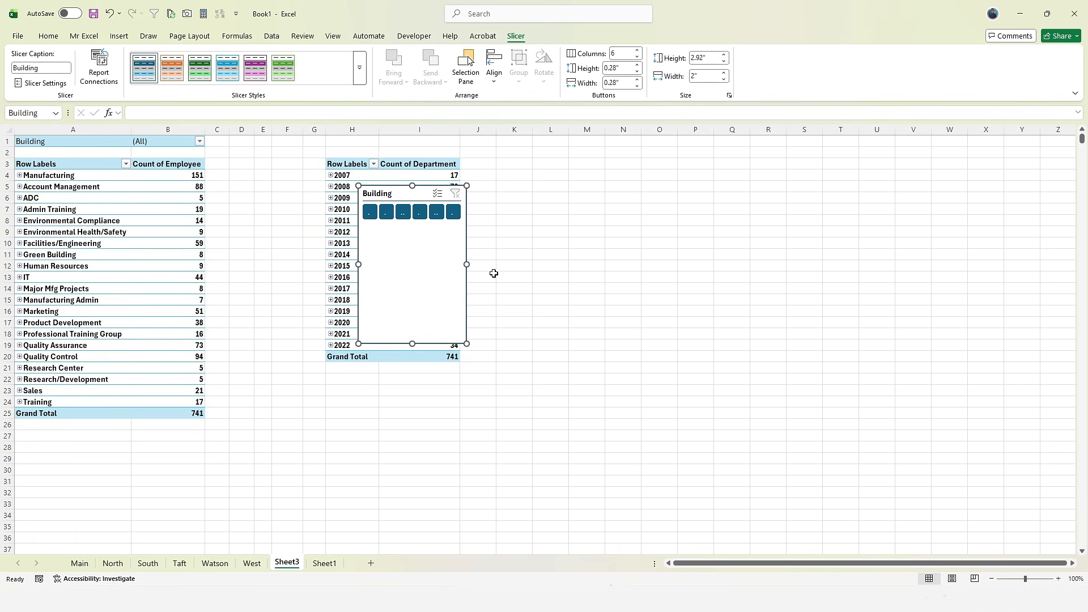
- Widen the slicer to 5.79 inches and place it beside the year PivotTable
drag(468, 264, 651, 260)
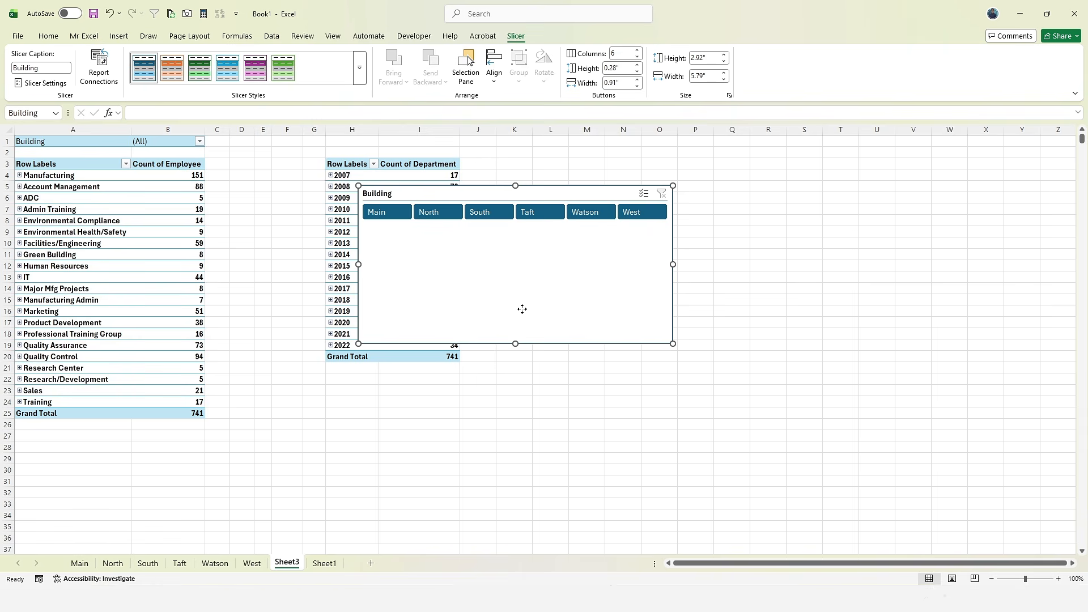
drag(522, 308, 318, 471)
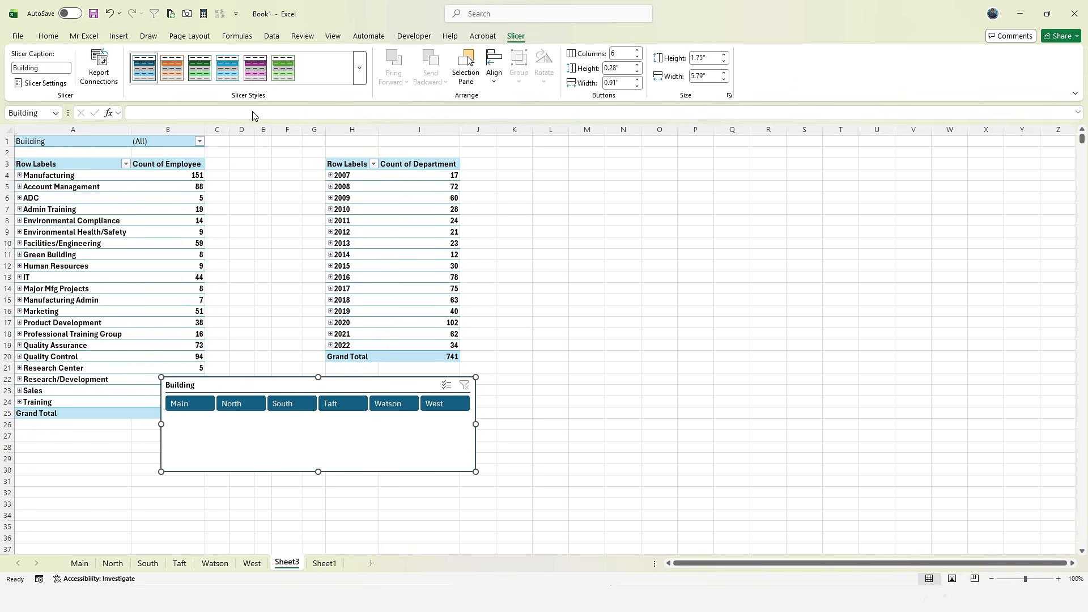
drag(290, 460, 602, 269)
- Insert a Hire Date timeline for the department PivotTable and filter it to a single 2022 month
click(68, 300)
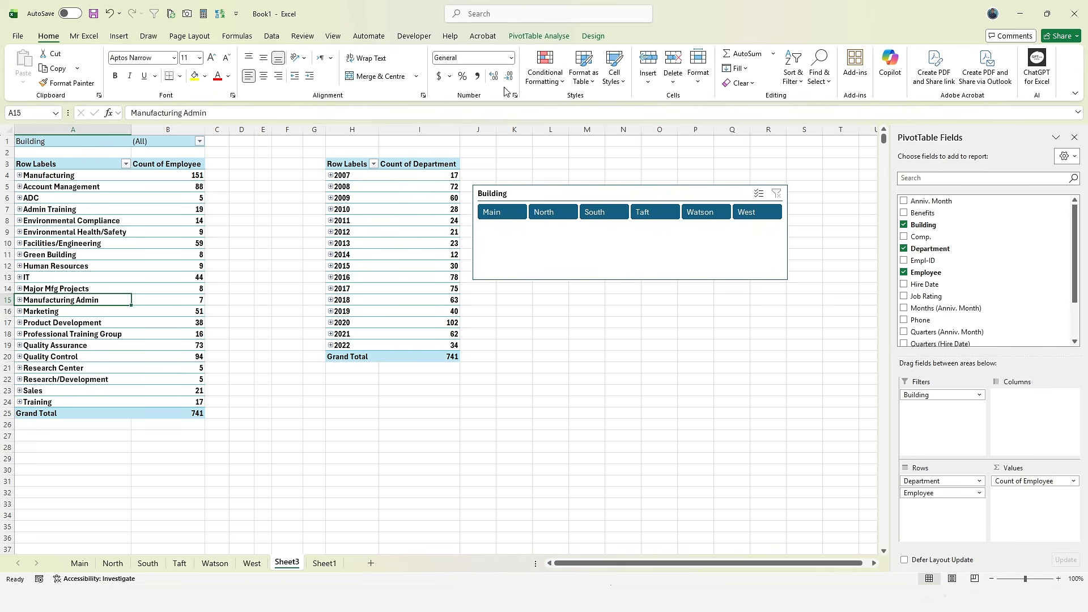
click(539, 35)
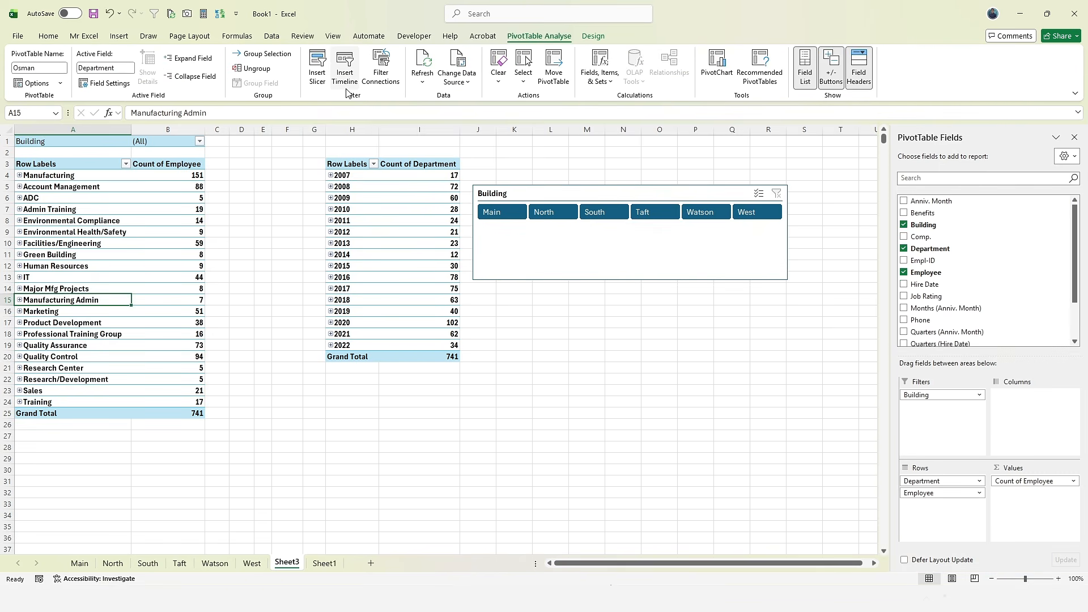
click(282, 255)
click(213, 244)
click(164, 242)
click(558, 37)
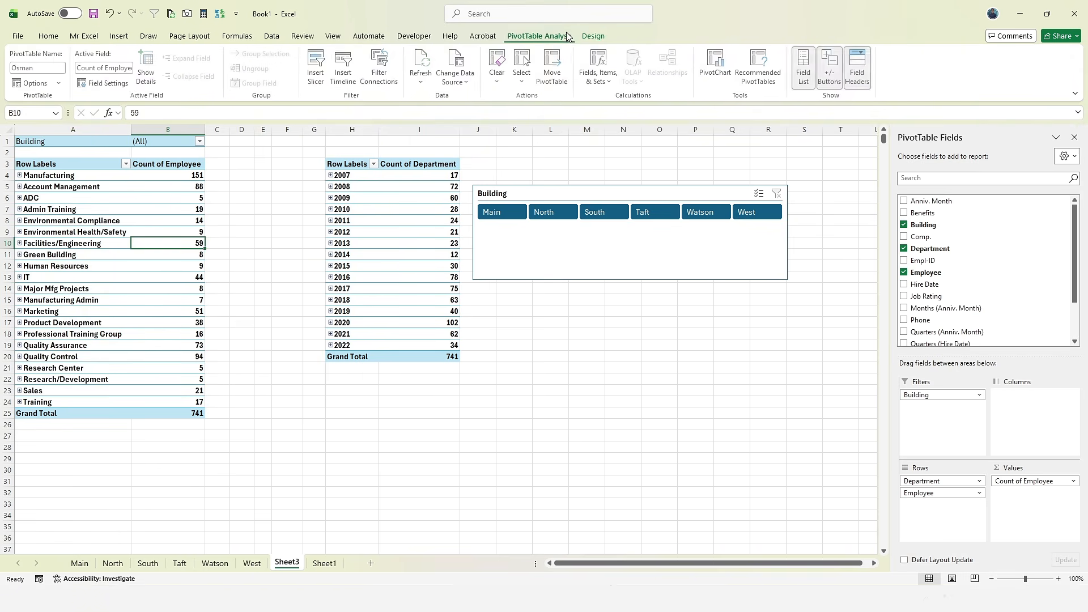
click(345, 67)
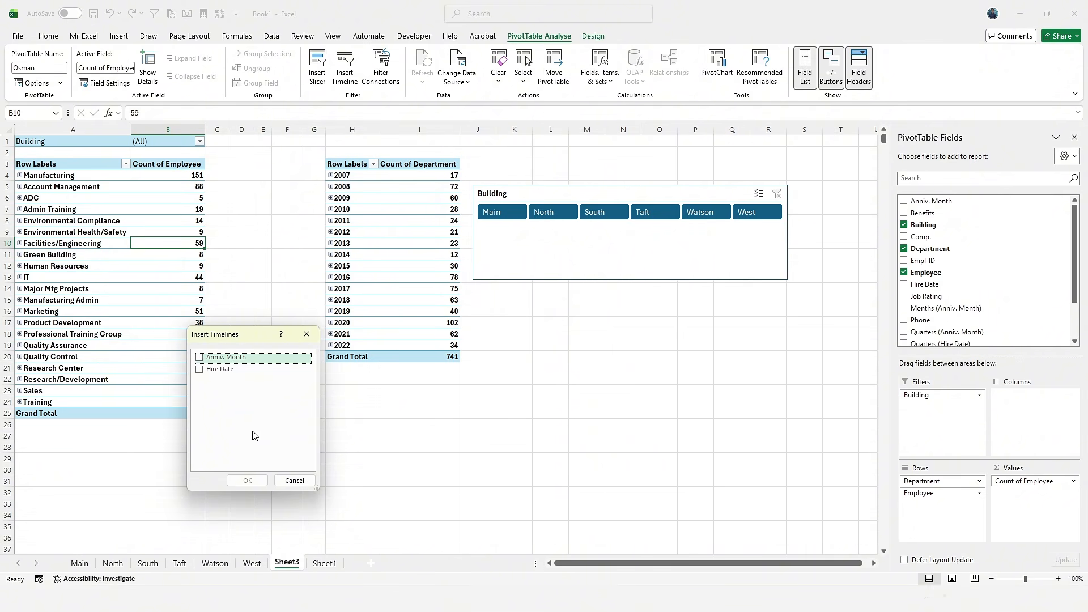
click(200, 370)
click(249, 480)
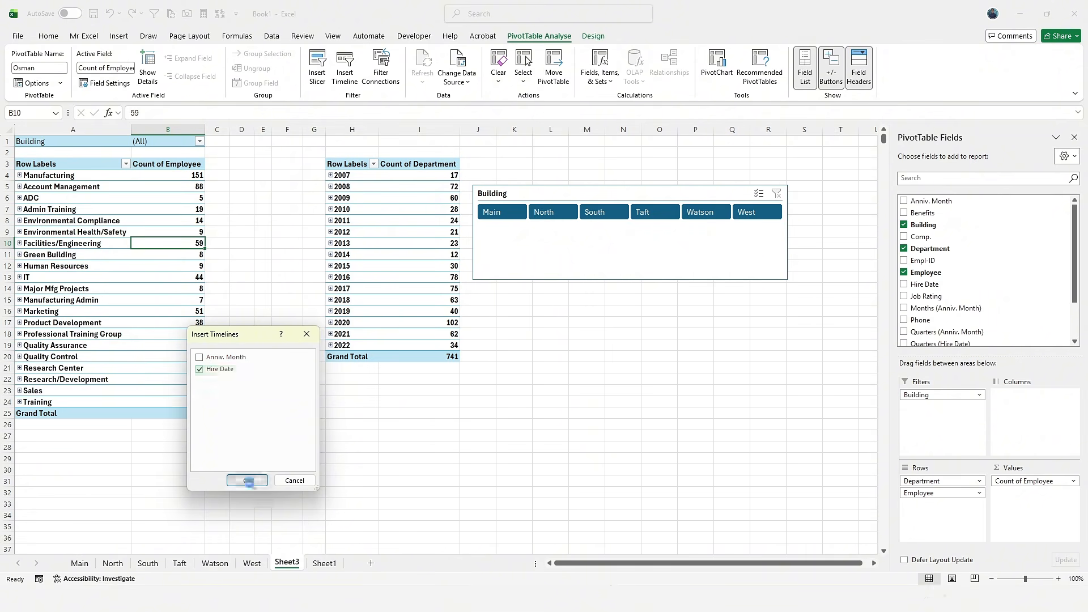
click(397, 369)
- Try month filters on the timeline, ending with Jul–Nov 2022 hires
click(417, 371)
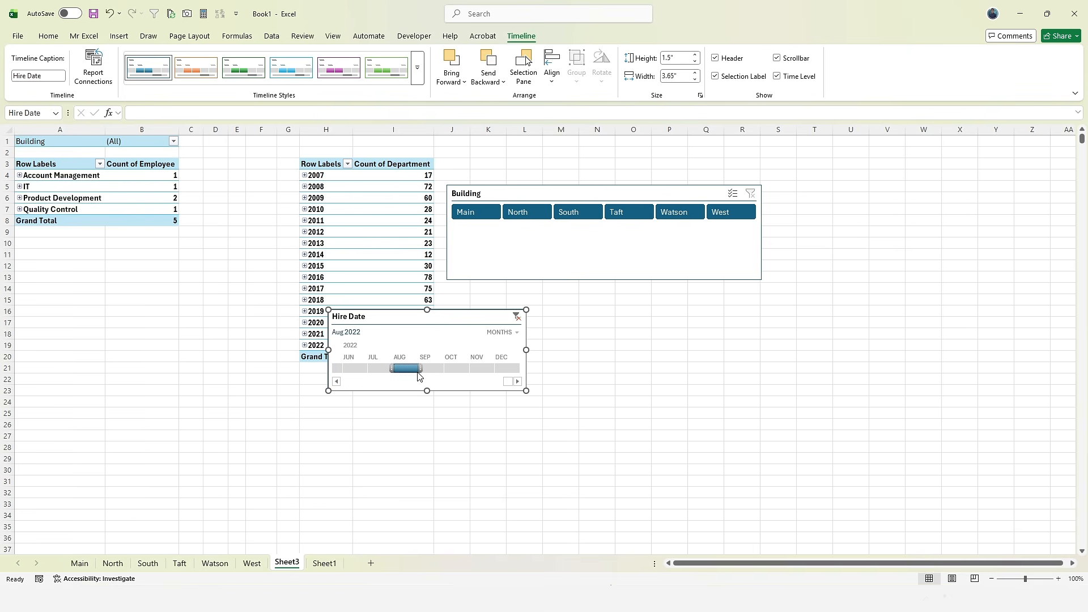
click(430, 369)
click(448, 370)
drag(450, 371, 316, 363)
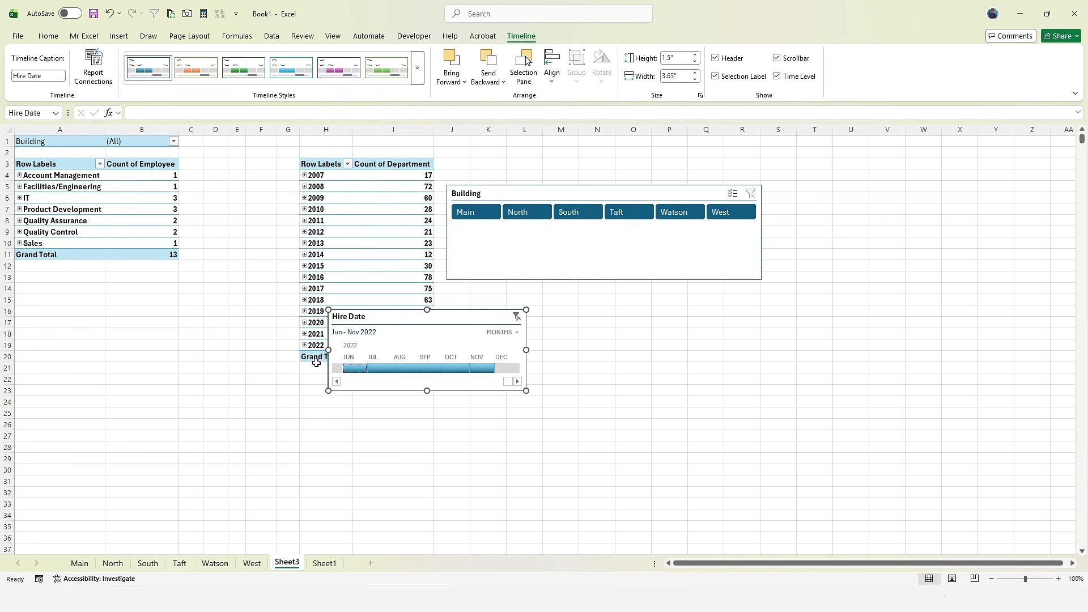
click(374, 373)
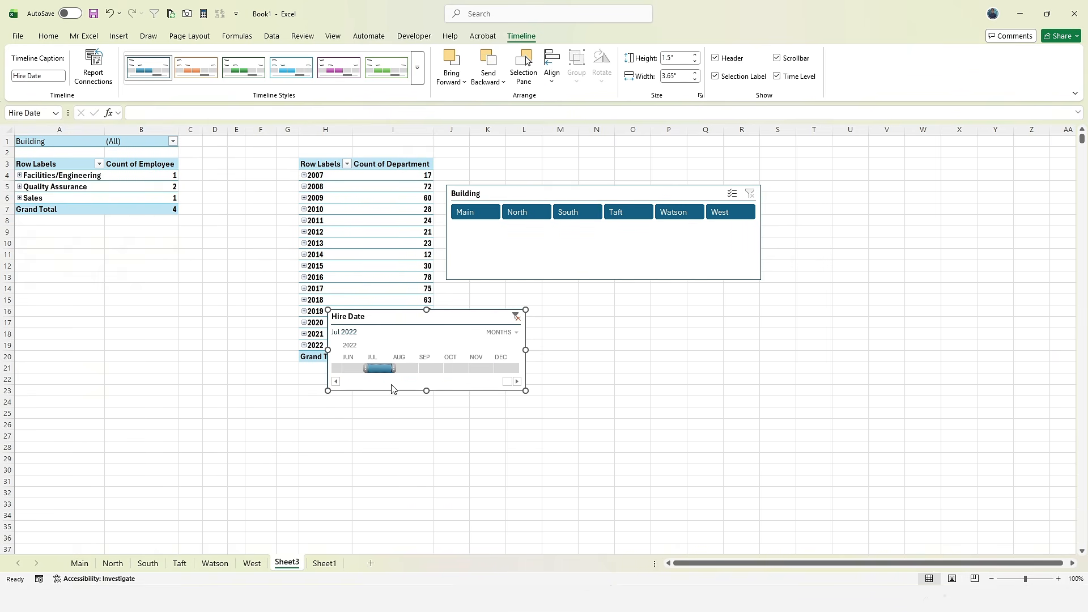
drag(394, 369, 494, 371)
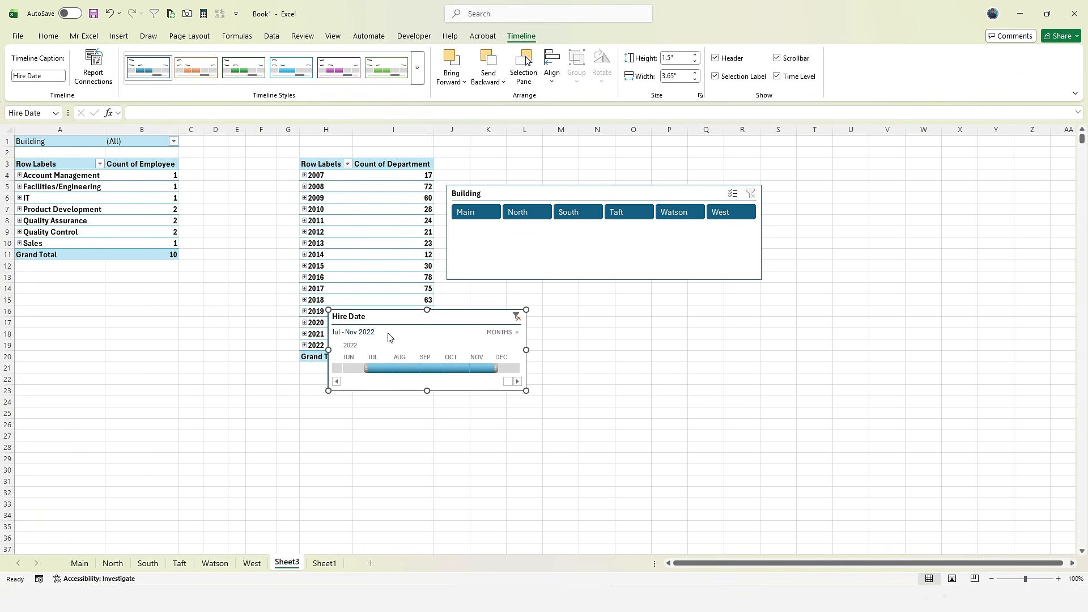
- Switch the timeline to quarters, filter Q1 2021–Q2 2022, then show it by years
click(502, 332)
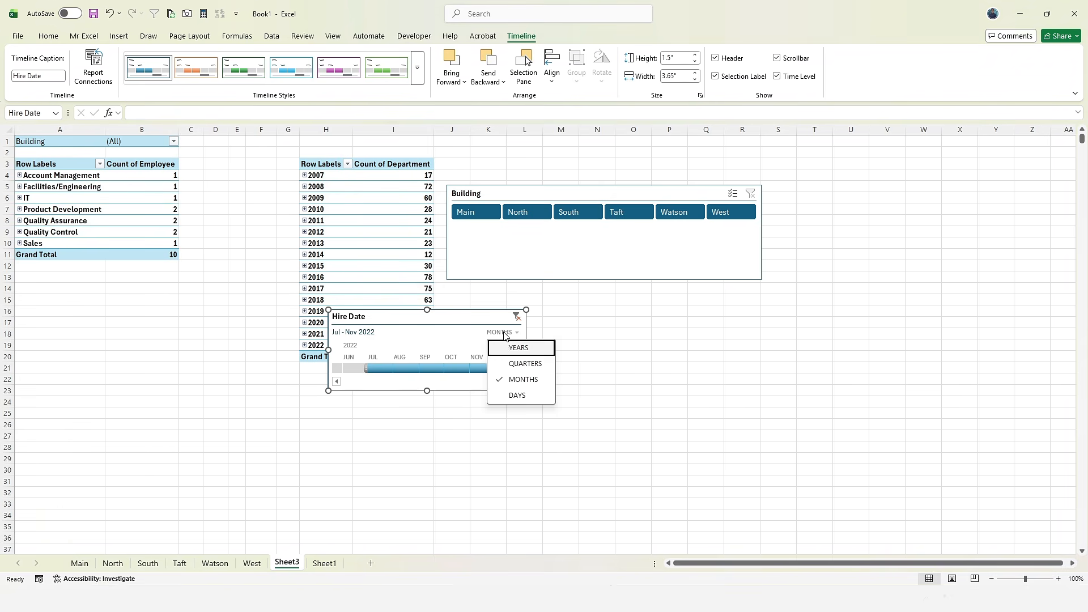
click(518, 362)
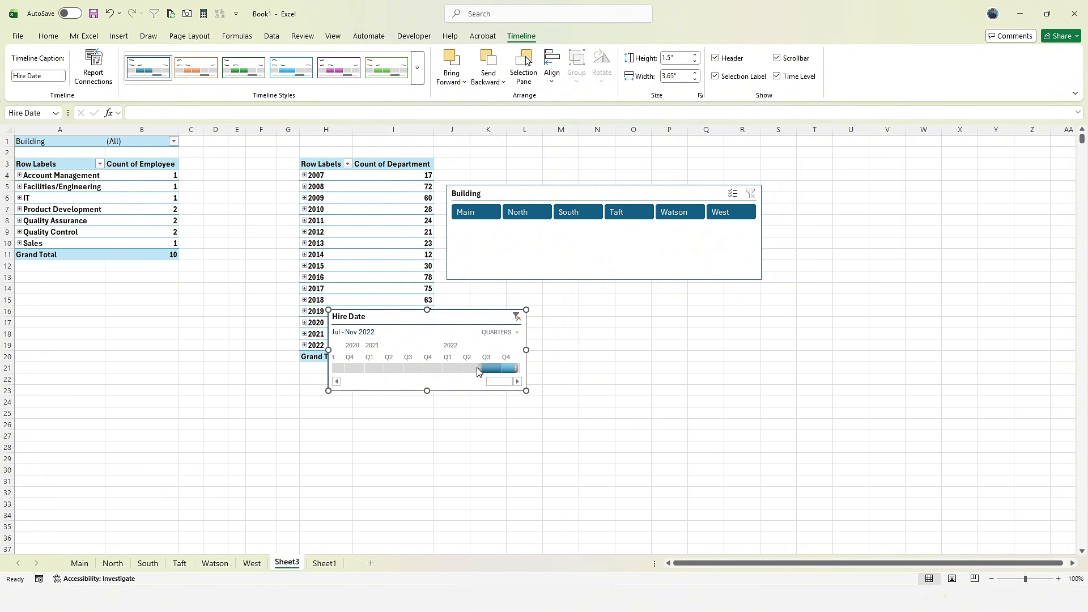
drag(470, 369, 373, 369)
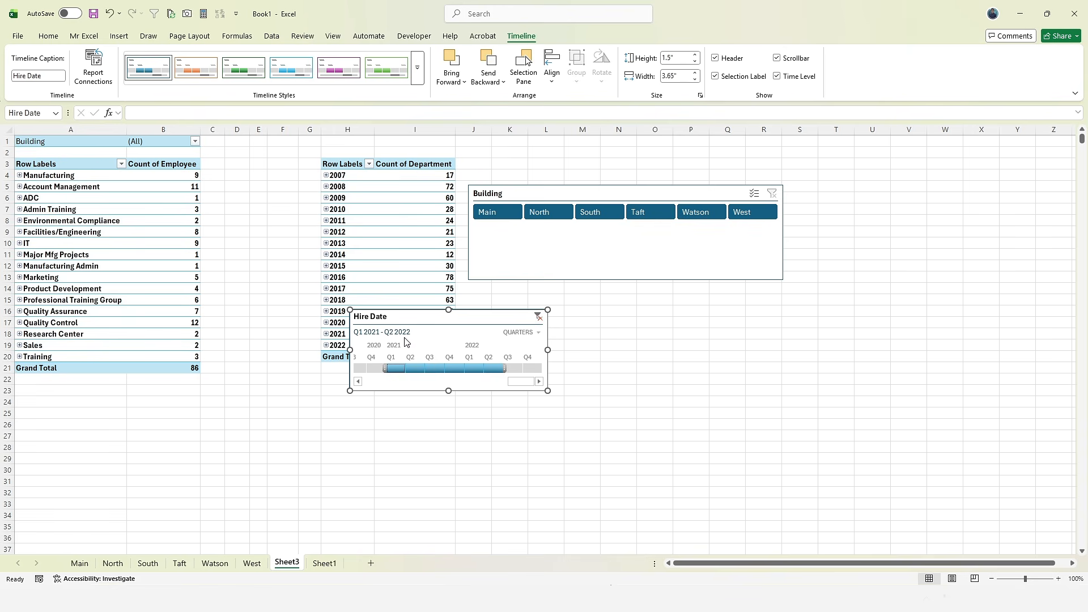
click(518, 332)
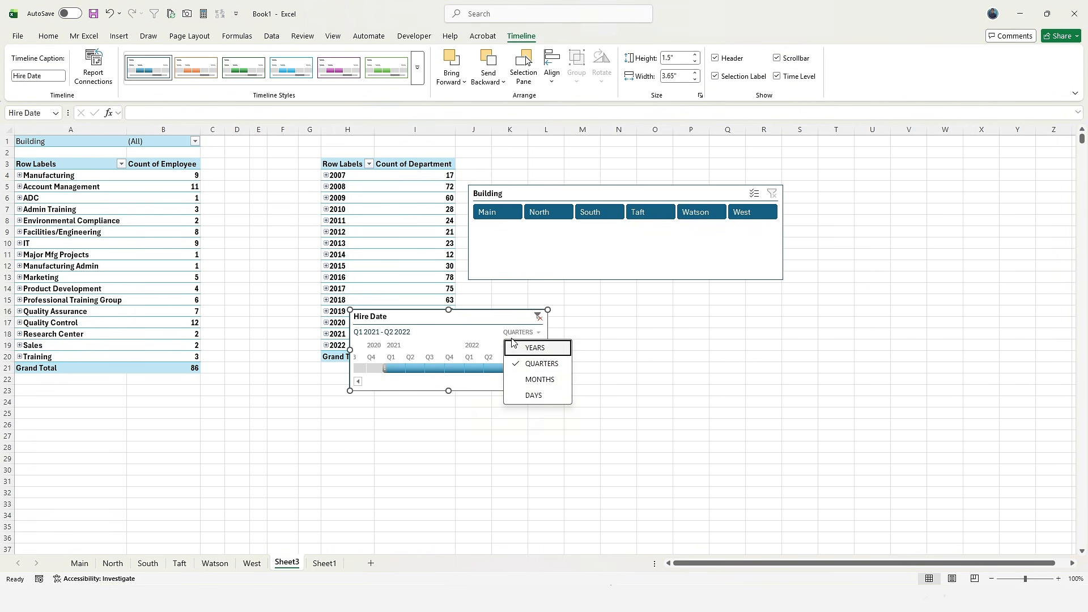
click(535, 395)
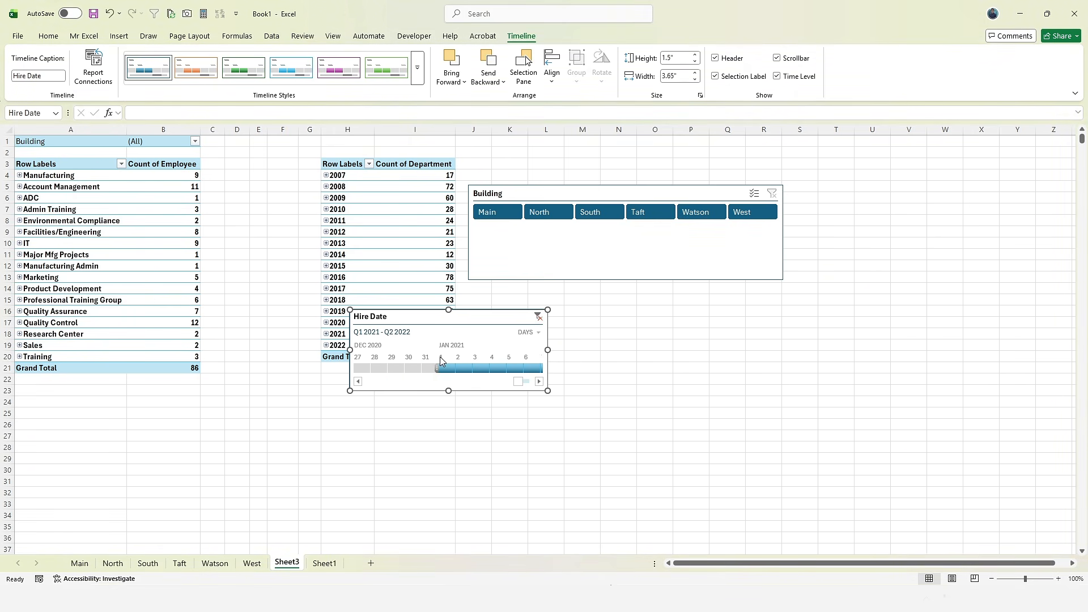
click(524, 334)
click(537, 346)
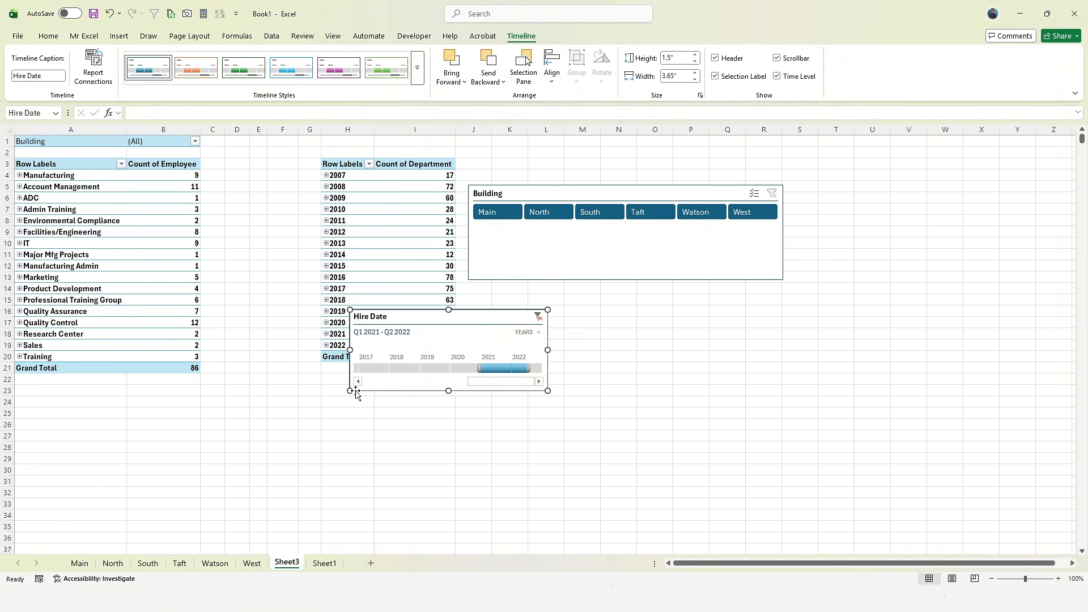
- Resize the timeline to 2.76 by 9.17 inches, filter 2018–2019, and move it below both pivots
drag(350, 390, 185, 459)
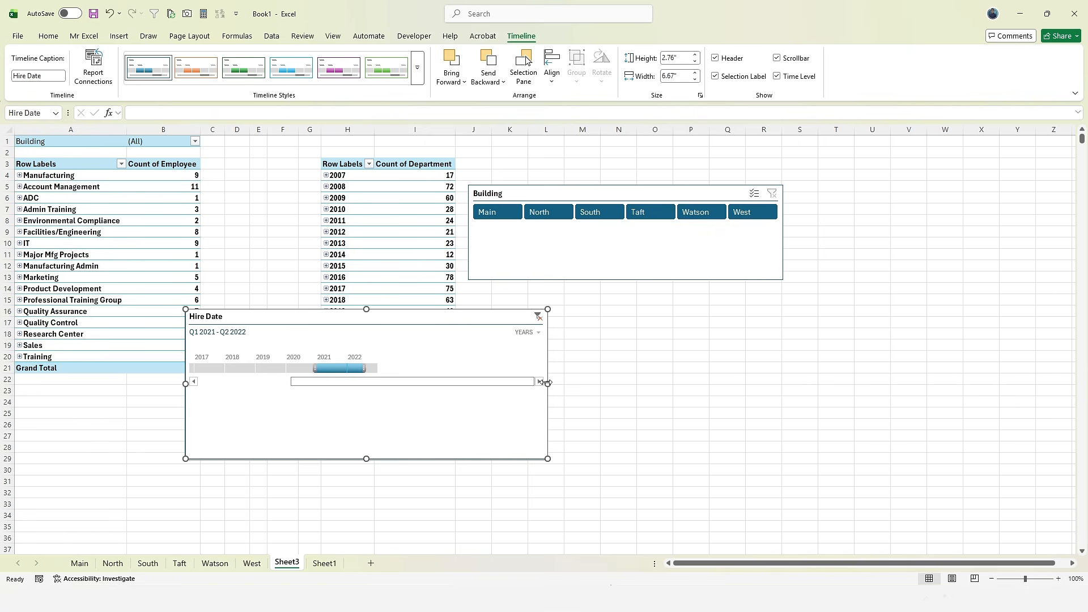
drag(547, 383, 683, 391)
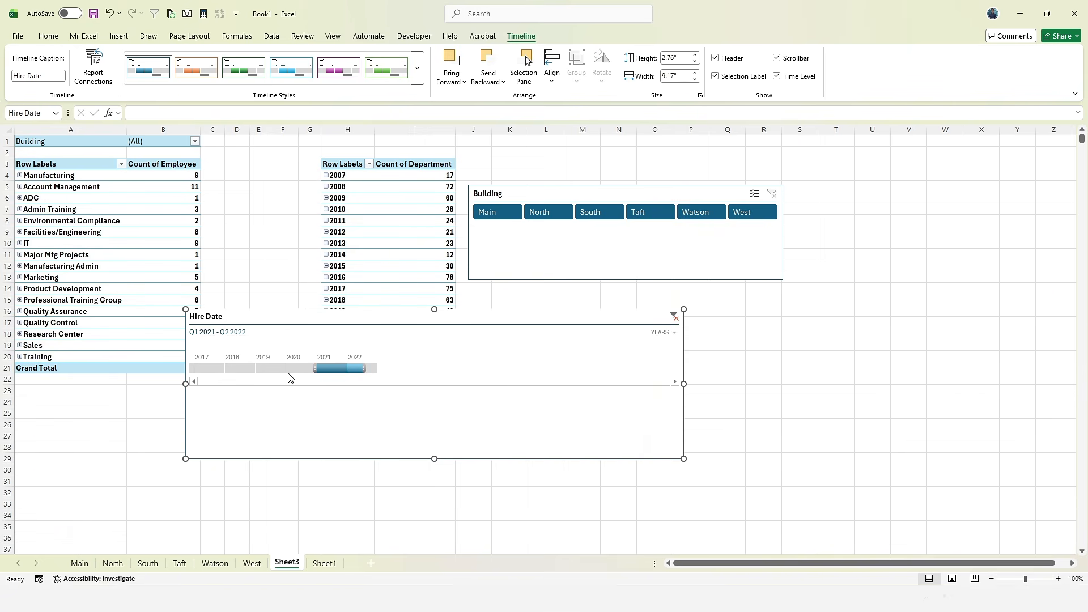
drag(242, 369, 261, 370)
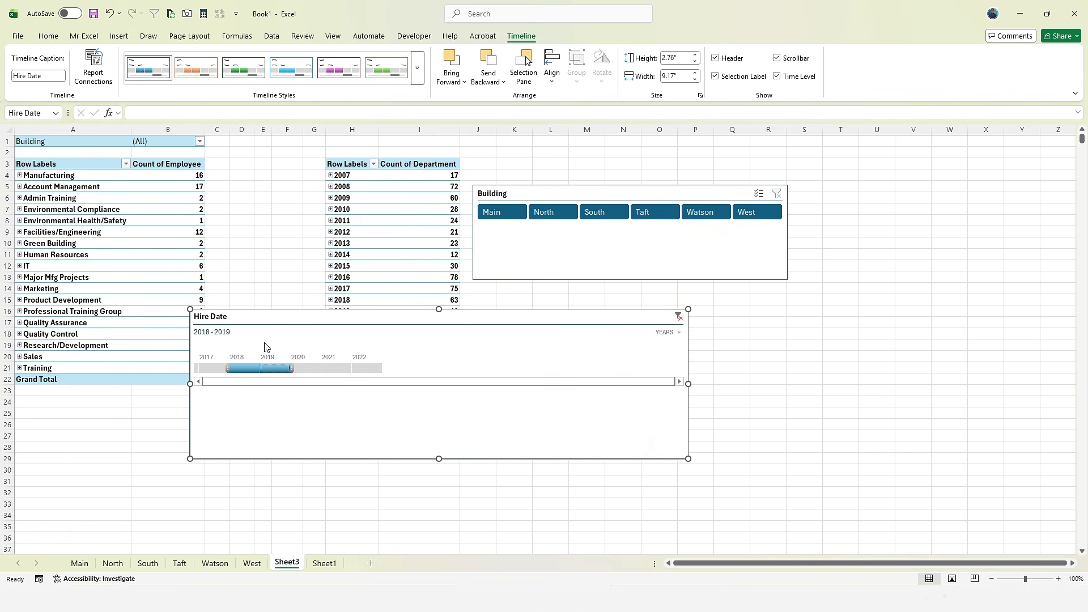
drag(258, 317, 323, 391)
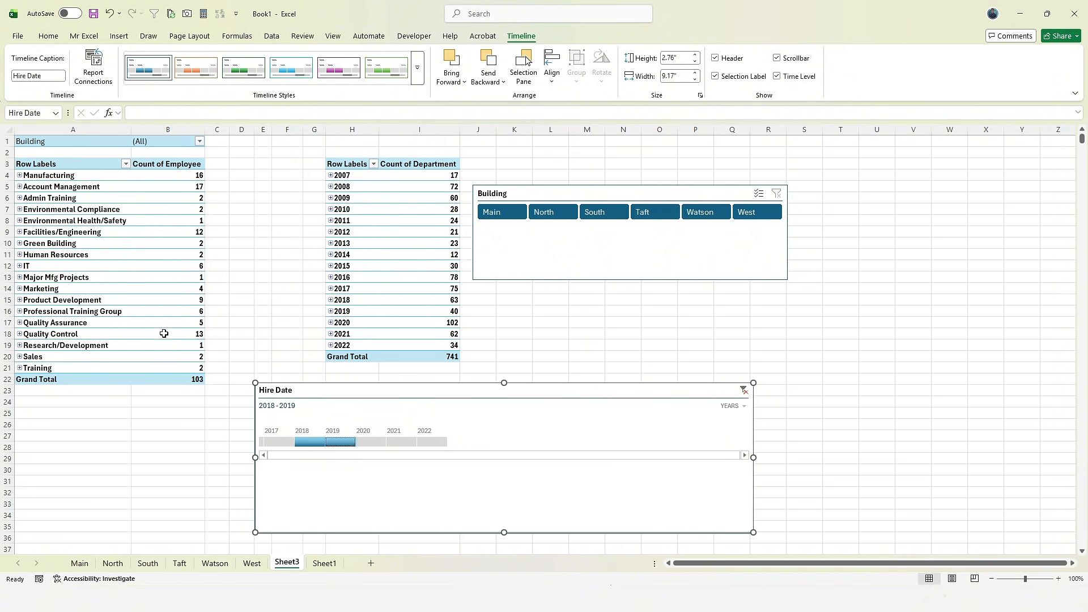
- Connect the Hire Date timeline to PivotTable10 on Sheet3 as well
click(93, 68)
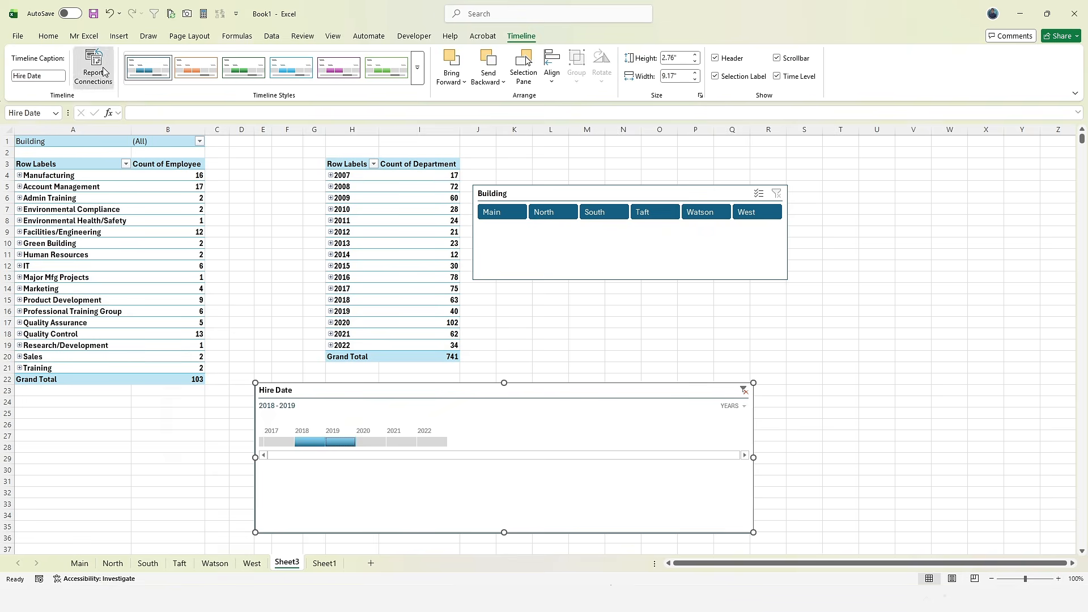
scroll(244, 436, down, 3)
scroll(244, 430, up, 3)
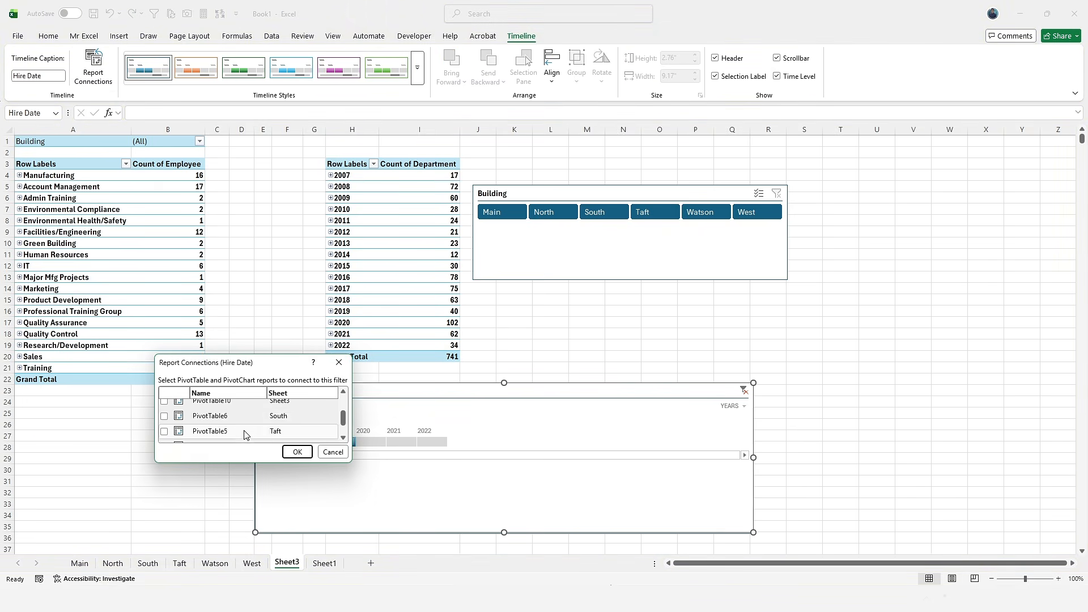
click(165, 401)
click(286, 450)
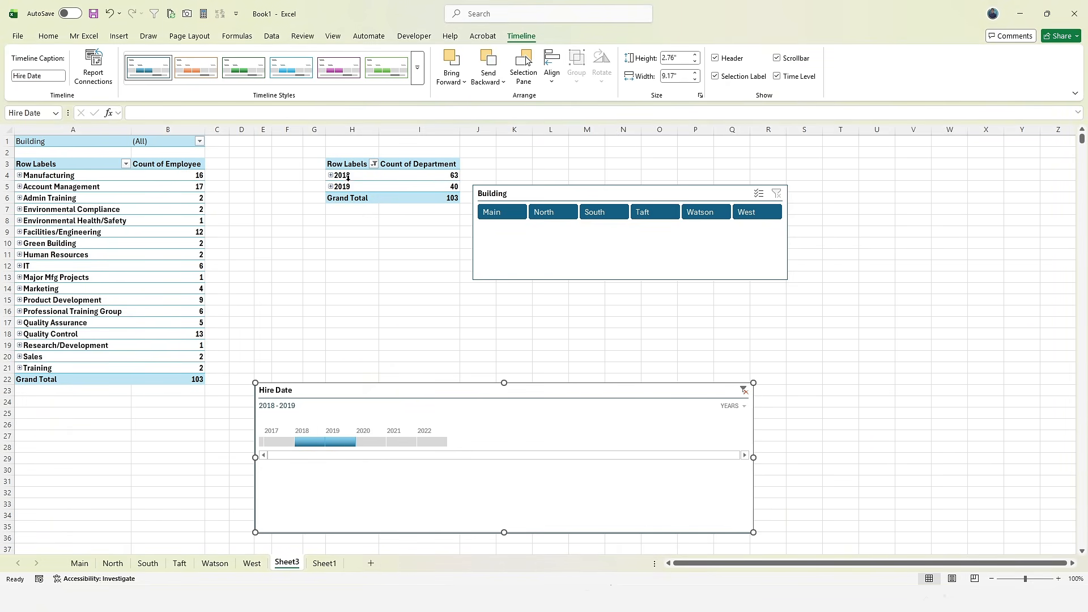
- Expand 2018 into its quarters and Manufacturing into its individual employees
click(331, 175)
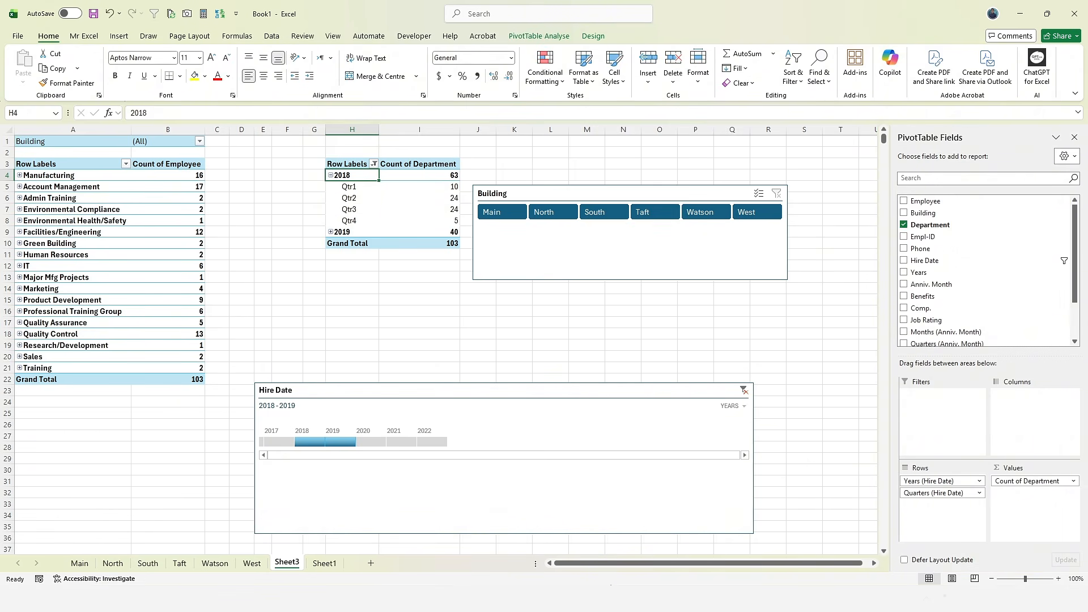
click(19, 175)
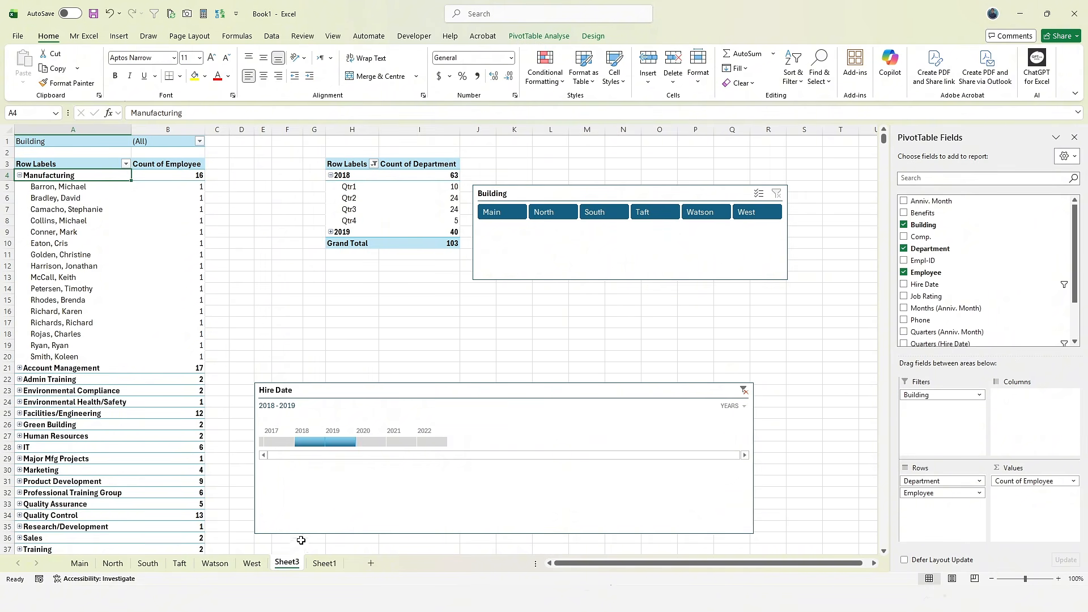
click(86, 221)
- Review the PivotTable's Filter Connections without changes, then select the slicer and timeline
click(536, 36)
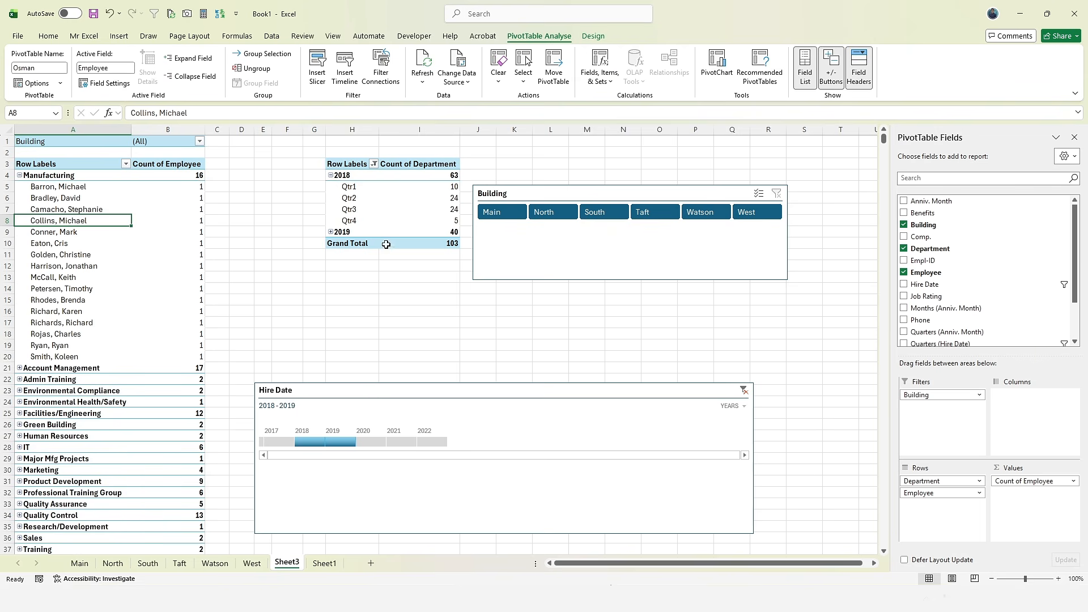
click(381, 66)
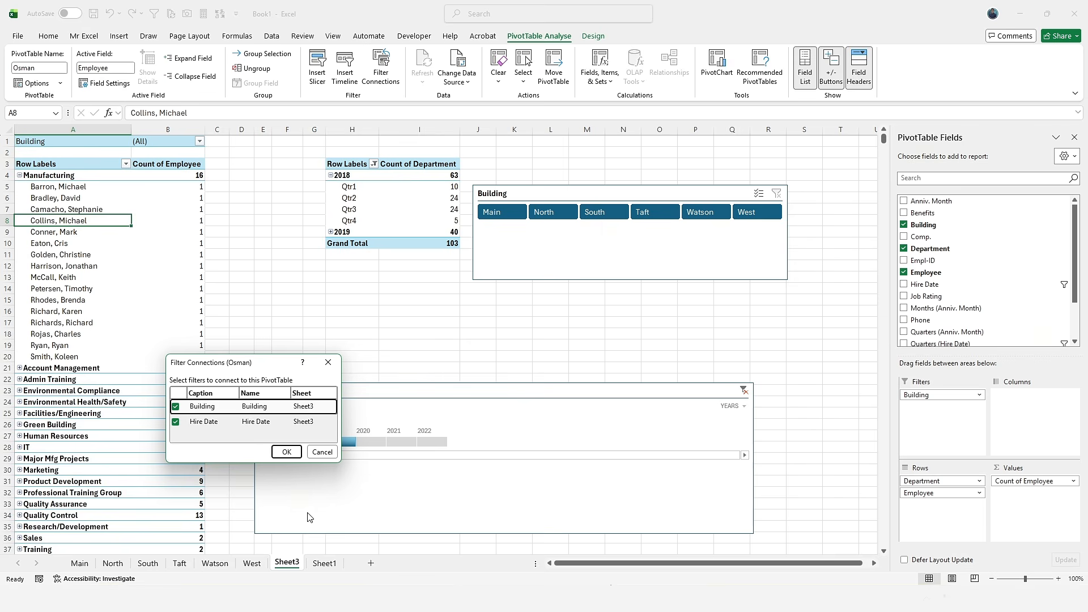
click(328, 362)
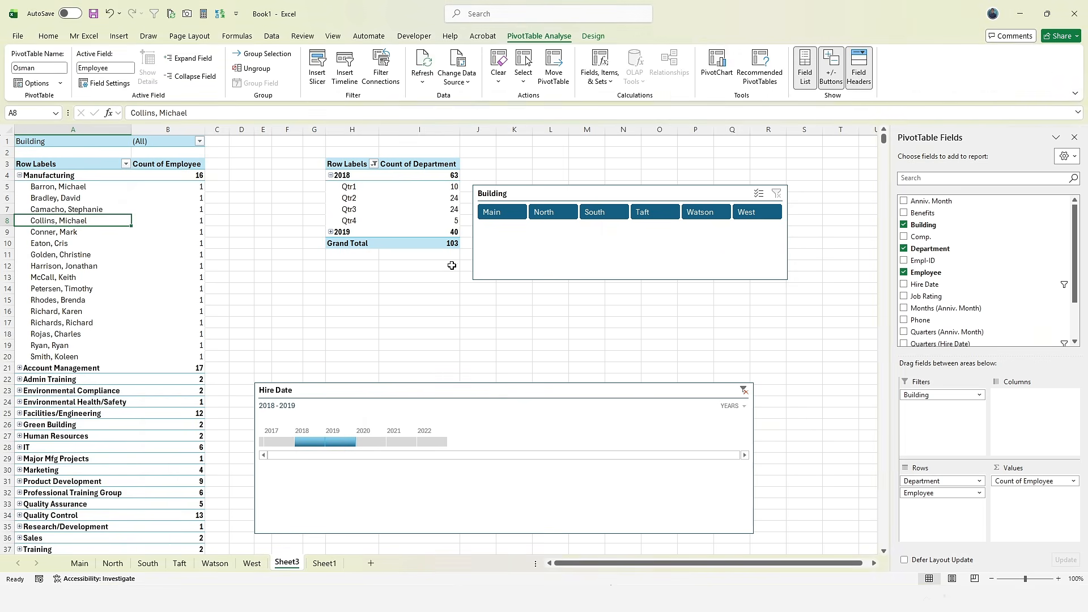
click(515, 244)
click(466, 514)
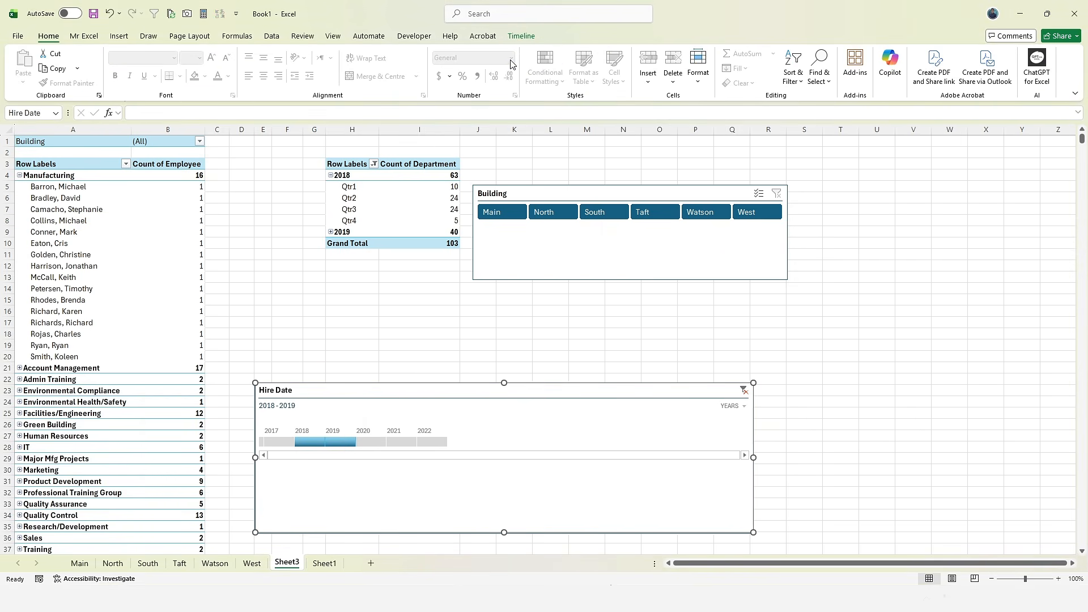
click(194, 252)
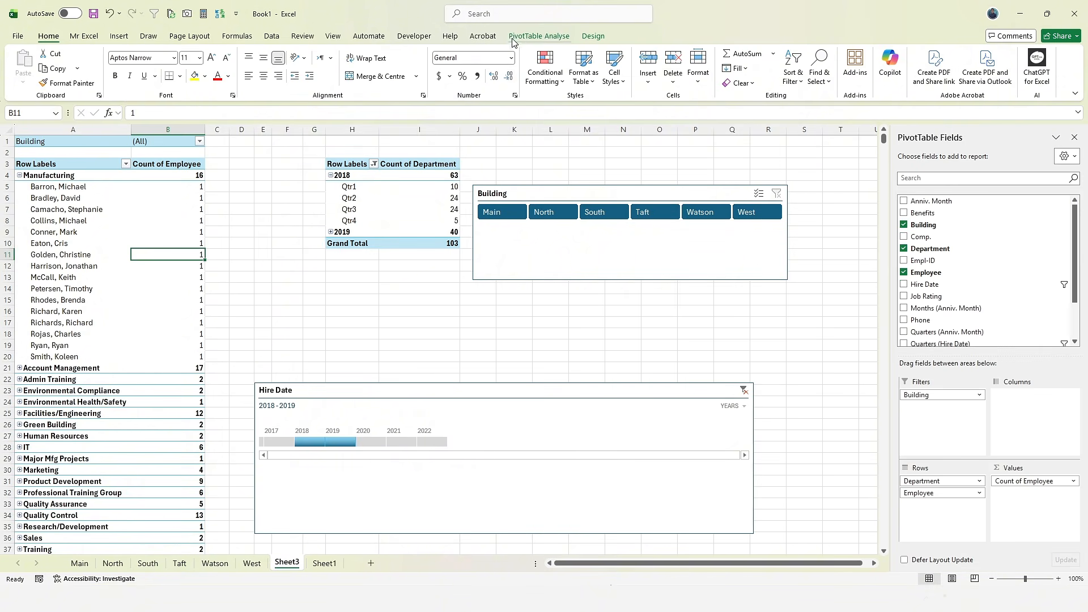
click(426, 494)
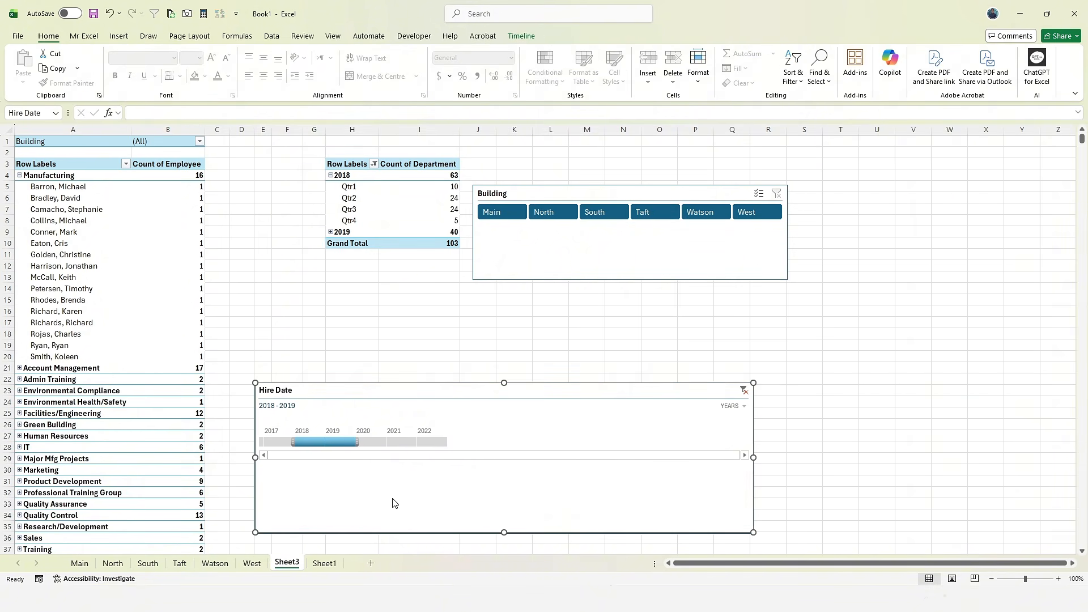
click(521, 36)
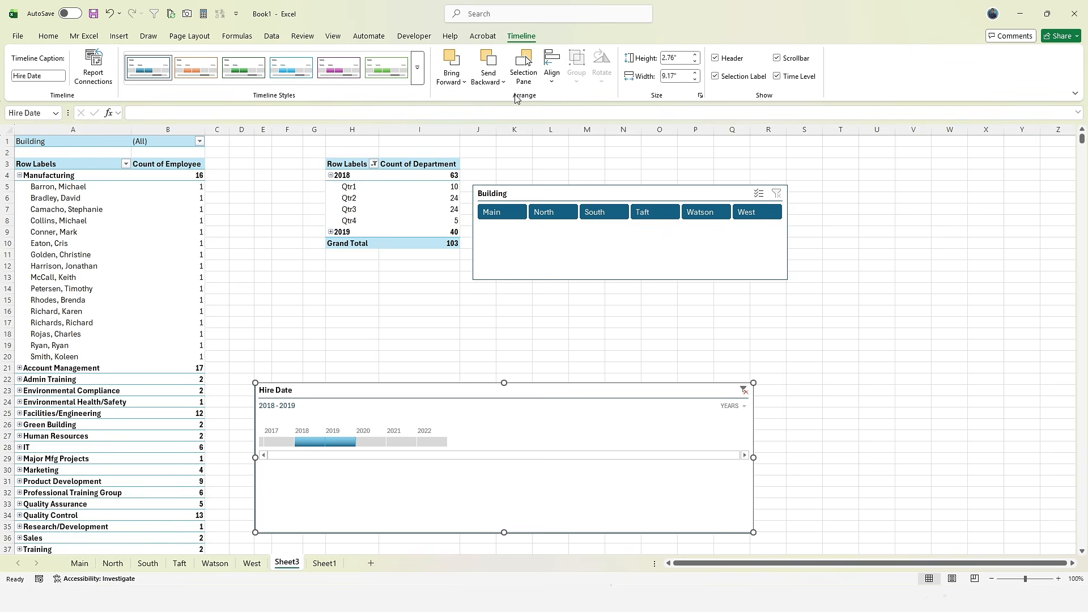
click(417, 71)
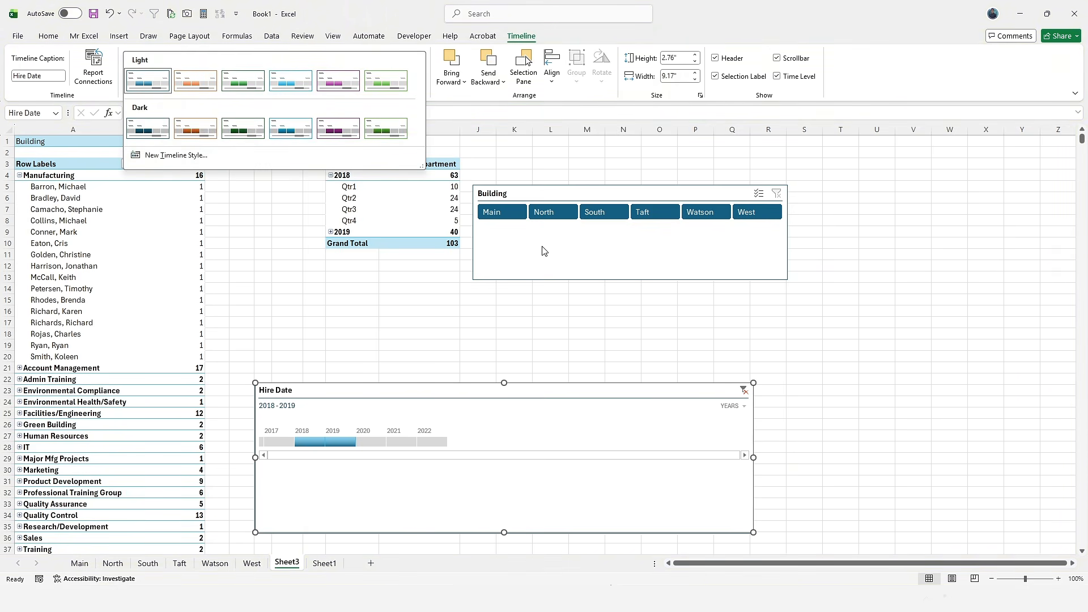
click(522, 252)
ctrl+click(522, 254)
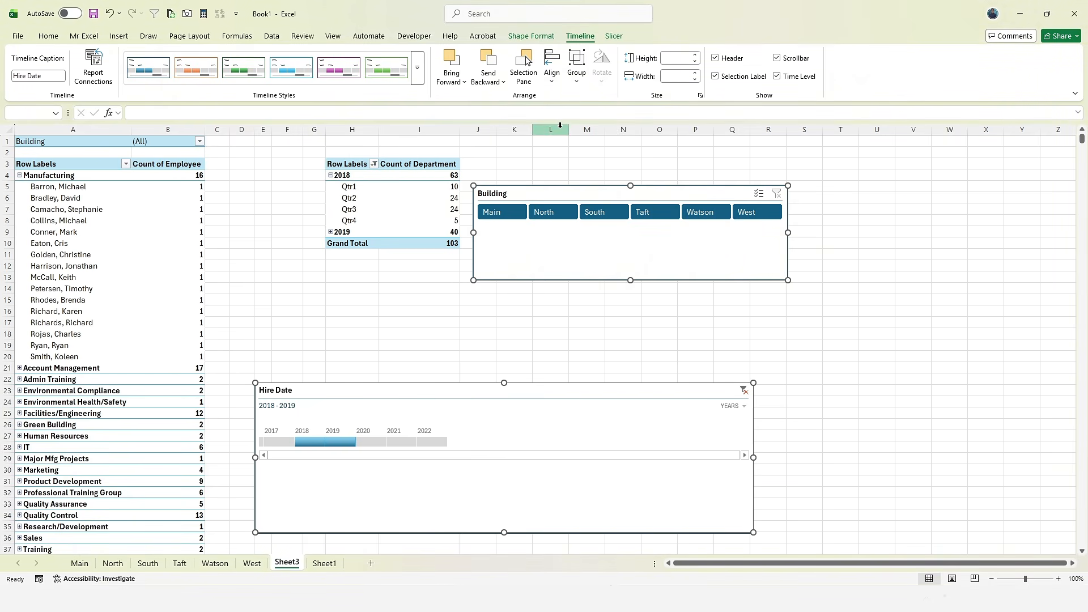
- Align the slicer and timeline by centre and right edge, then move them right together
click(554, 85)
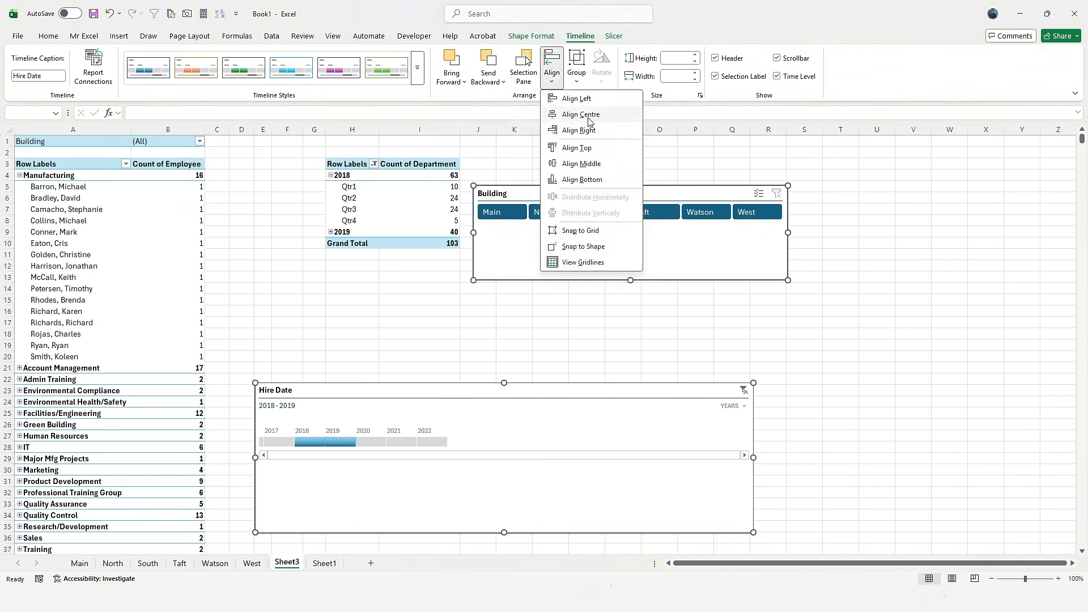
click(586, 114)
click(558, 78)
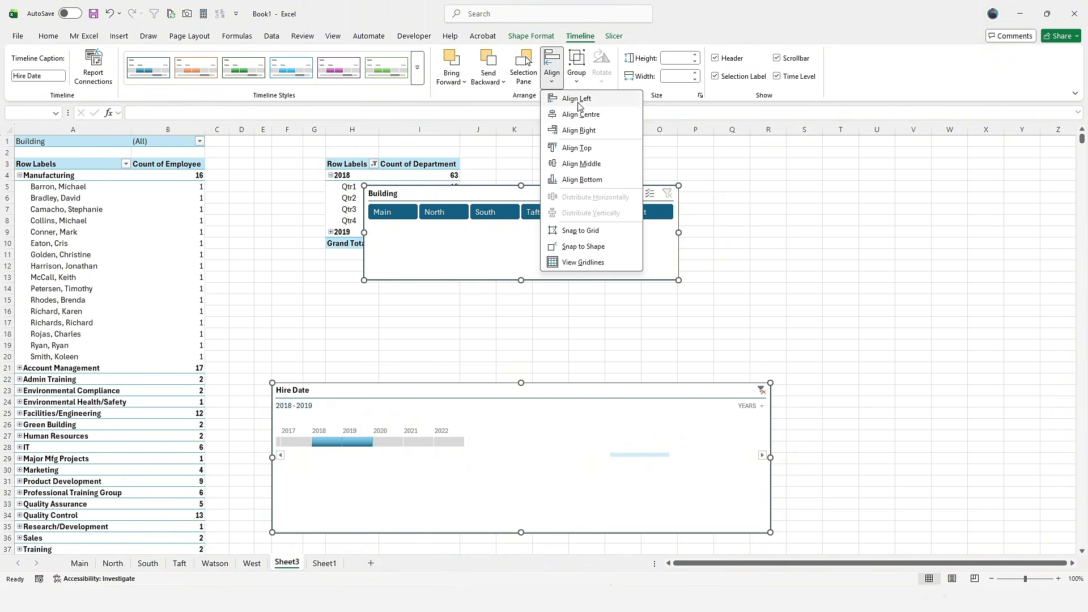
click(589, 130)
drag(531, 291, 603, 299)
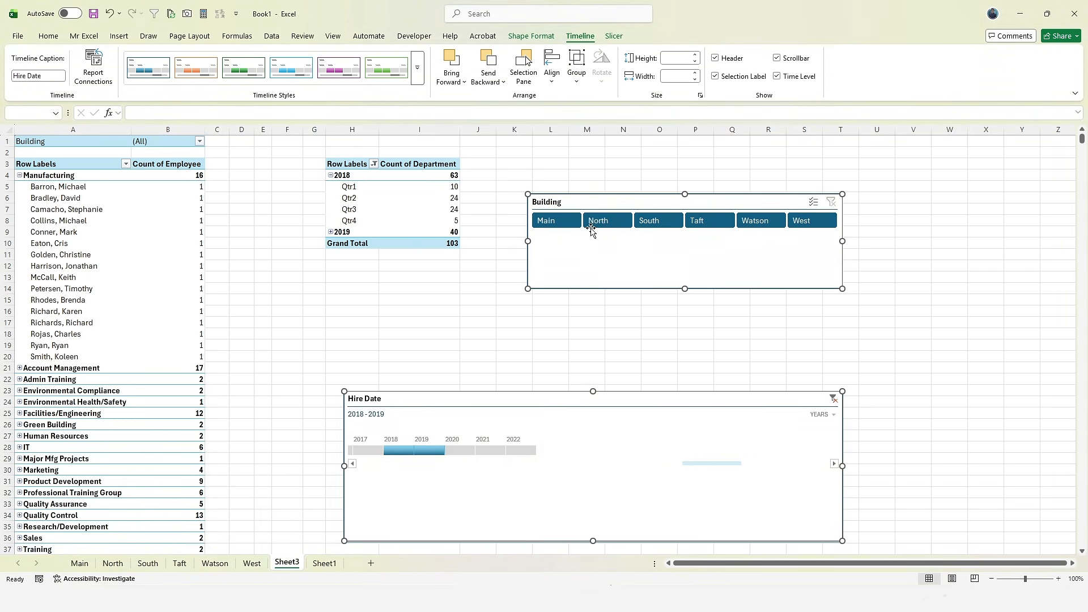
- Group the slicer and timeline into one object and reposition the timeline
click(576, 74)
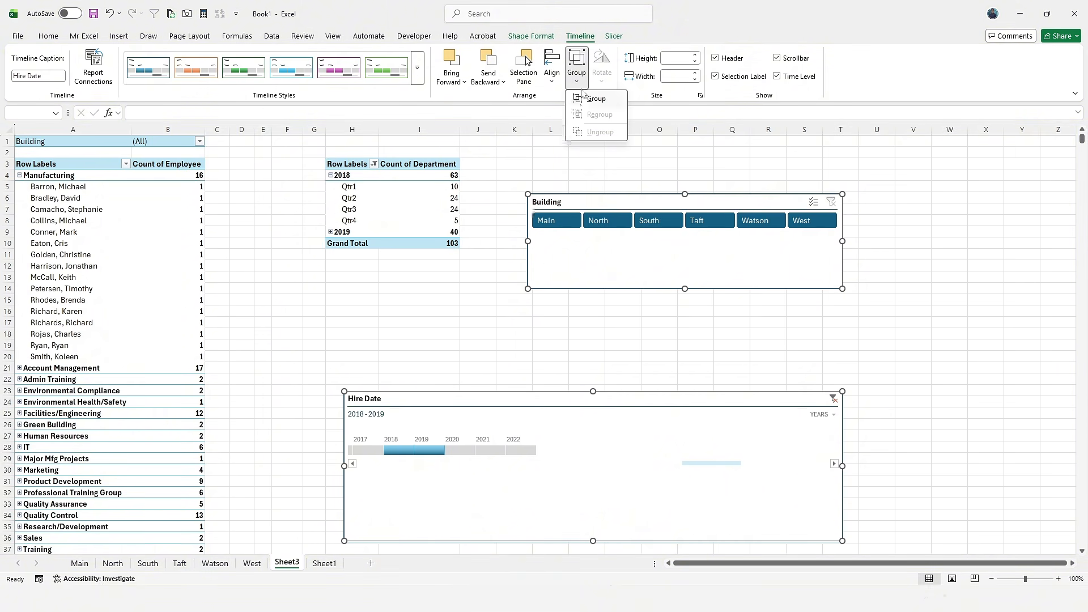
click(596, 98)
click(391, 322)
click(367, 424)
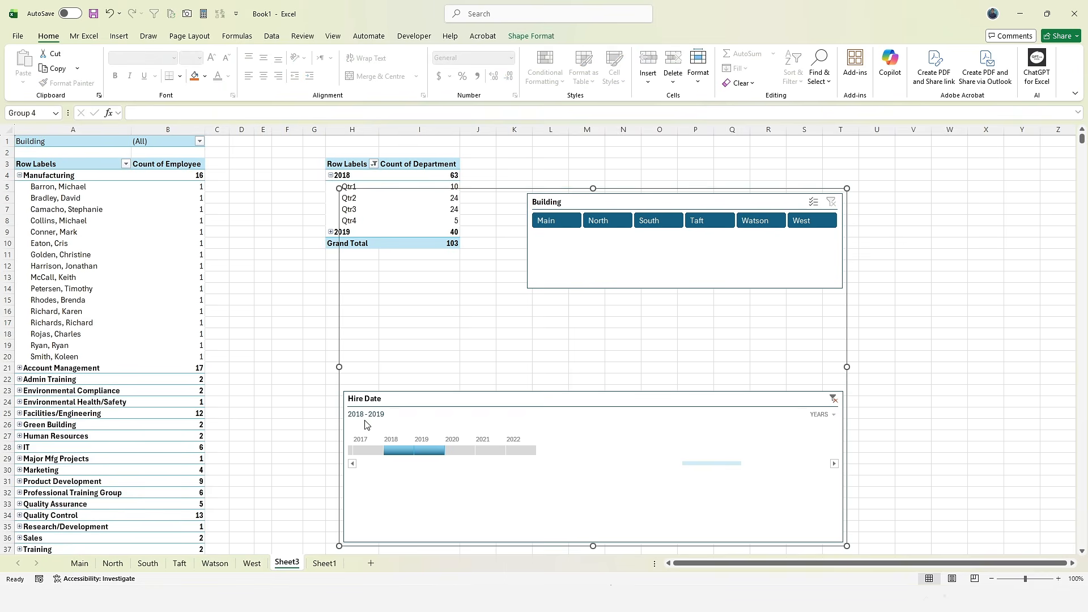
drag(639, 391, 600, 340)
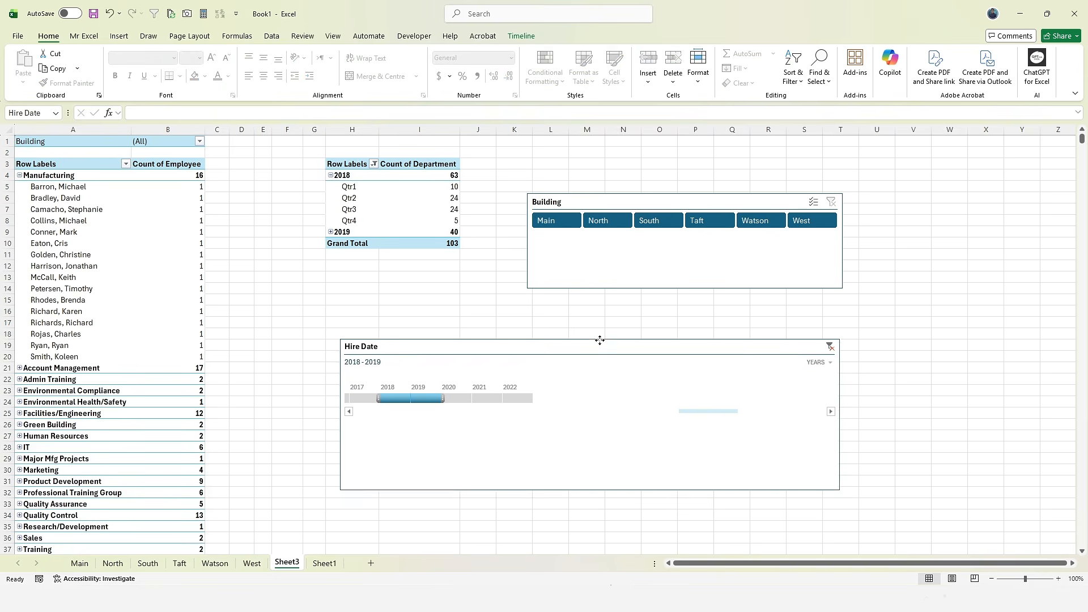
drag(614, 189, 696, 201)
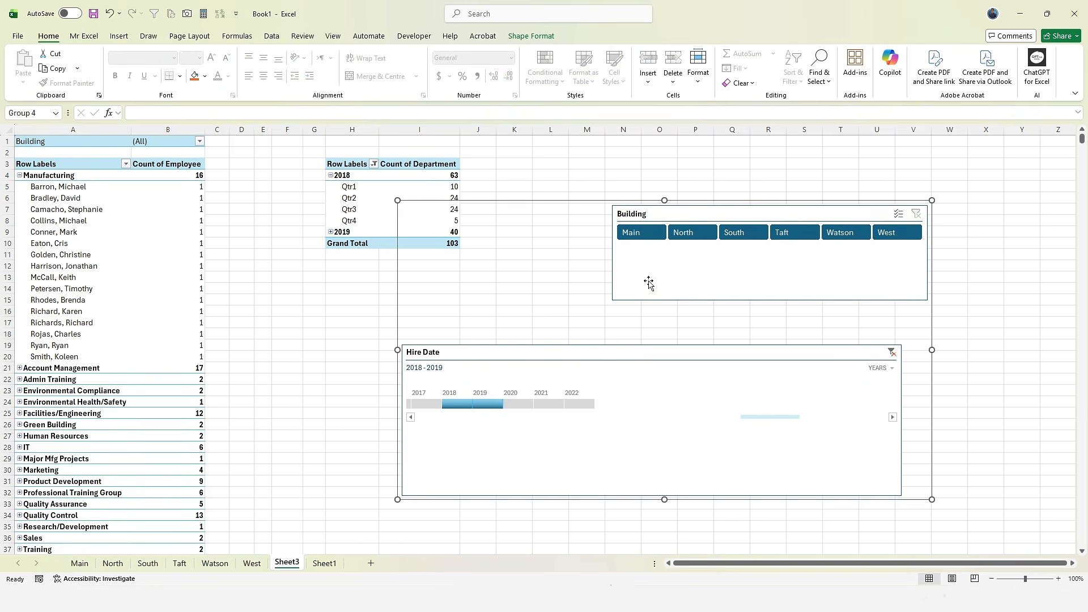
click(553, 347)
click(521, 36)
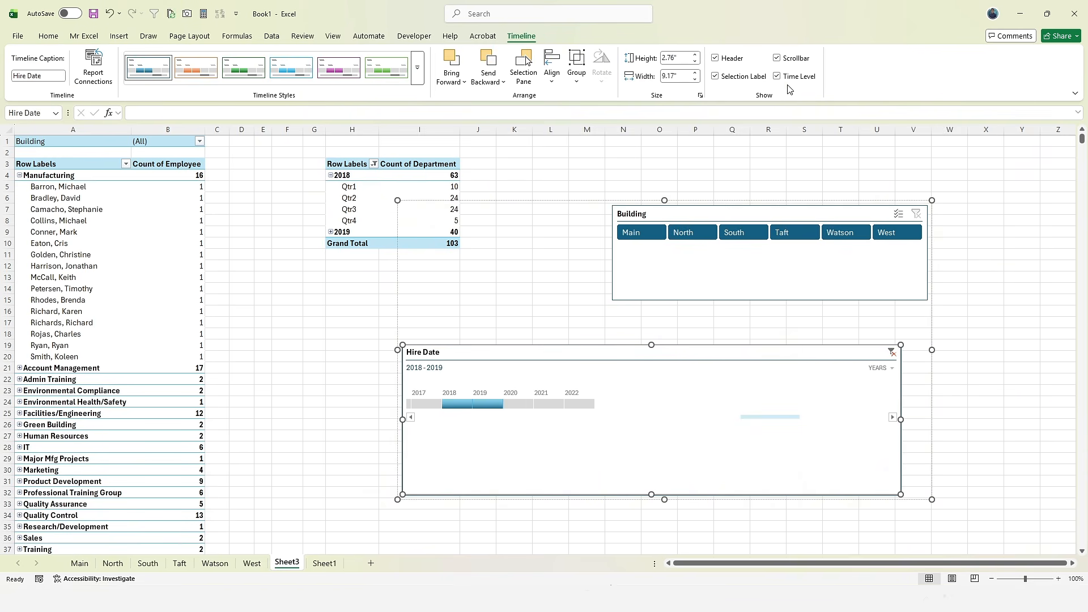
- Ungroup the slicer and timeline and move both left and down, leaving layering unchanged
click(576, 72)
click(595, 132)
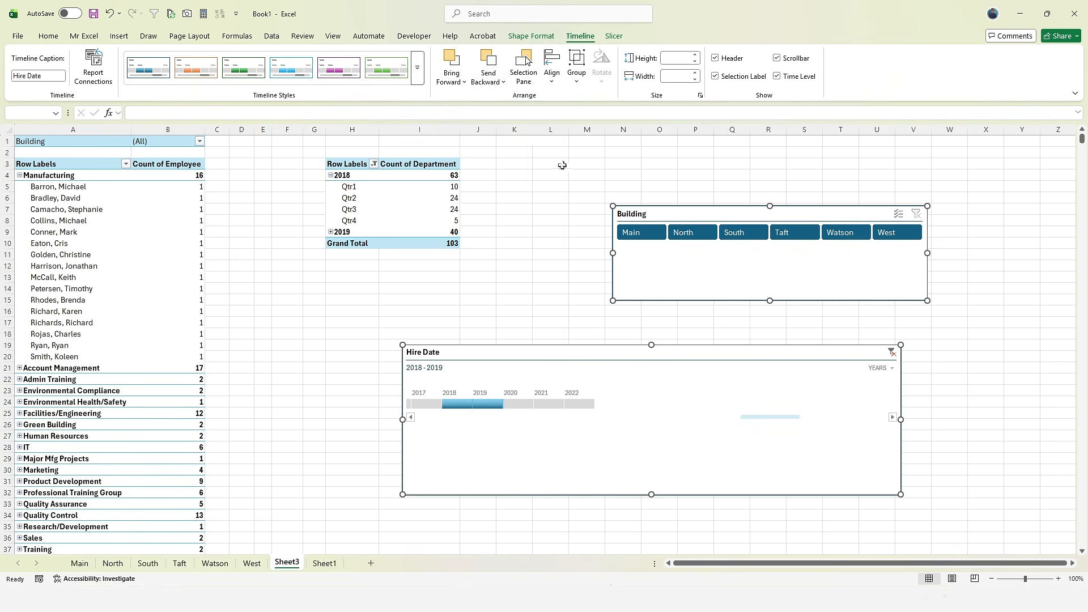
drag(637, 214, 590, 221)
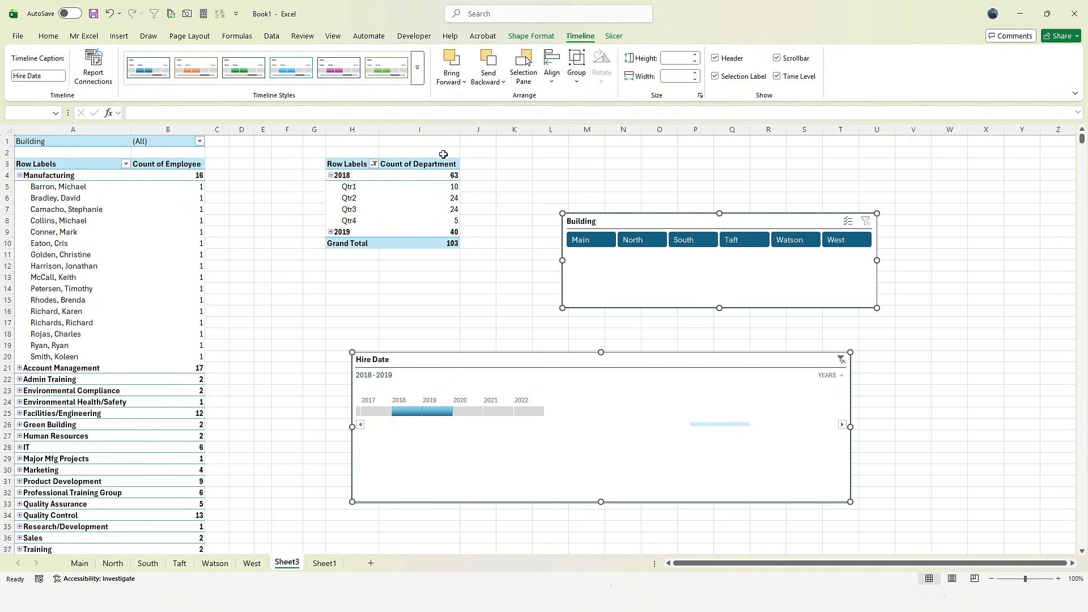
click(487, 80)
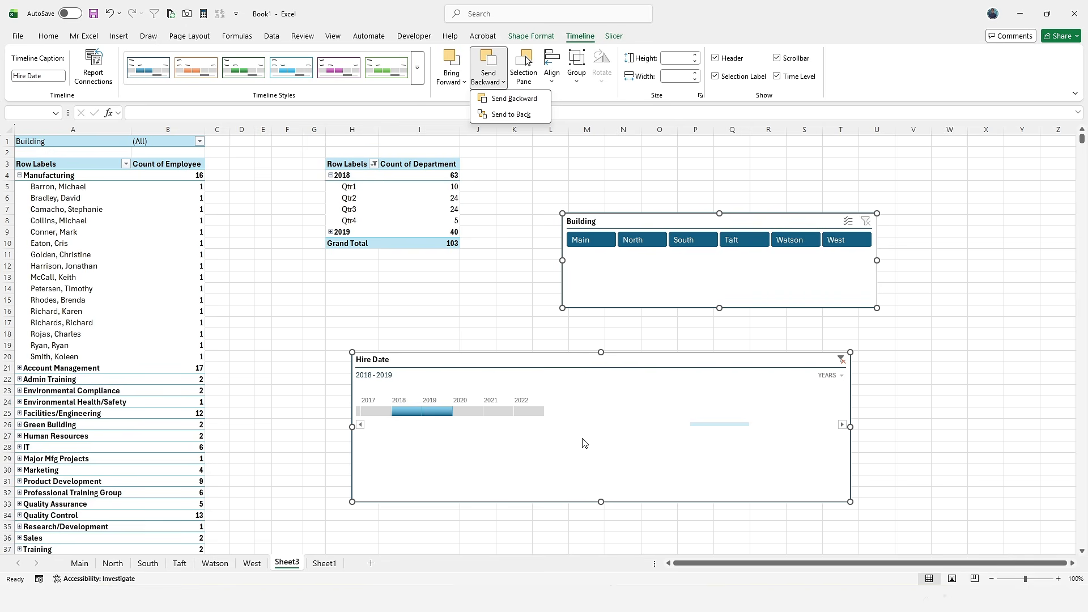
click(121, 240)
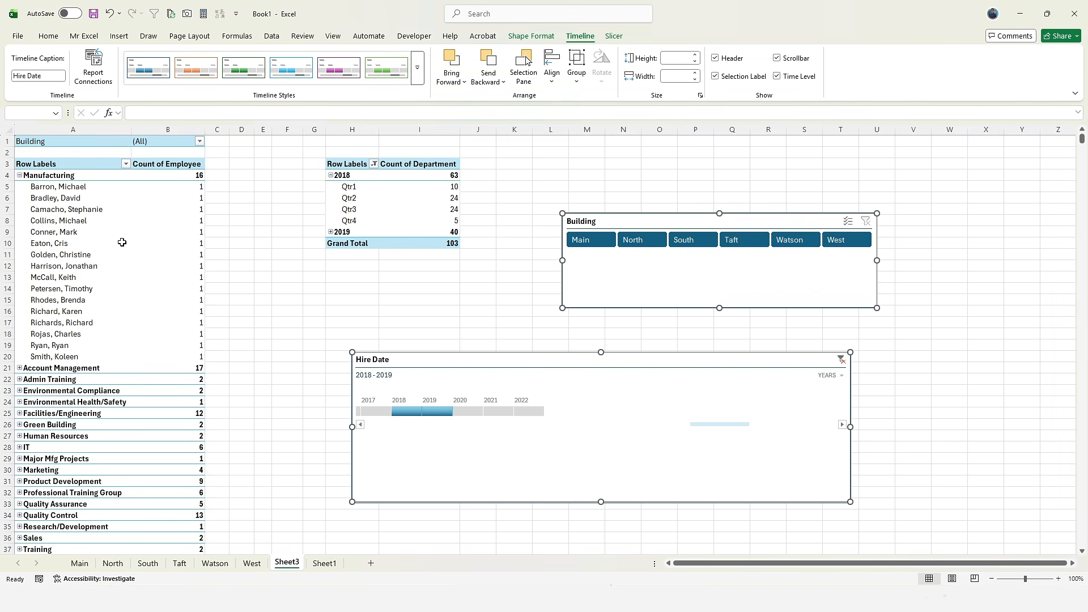
click(135, 289)
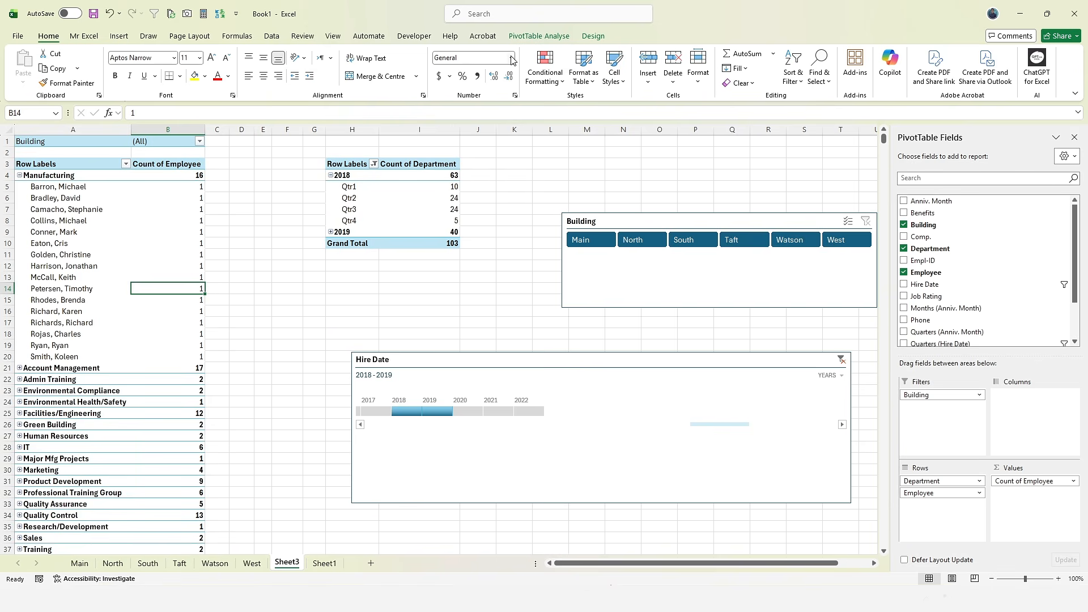
- Inspect the employee pivot's source, Table1 on Sheet1, then cancel and return to Sheet3
click(539, 35)
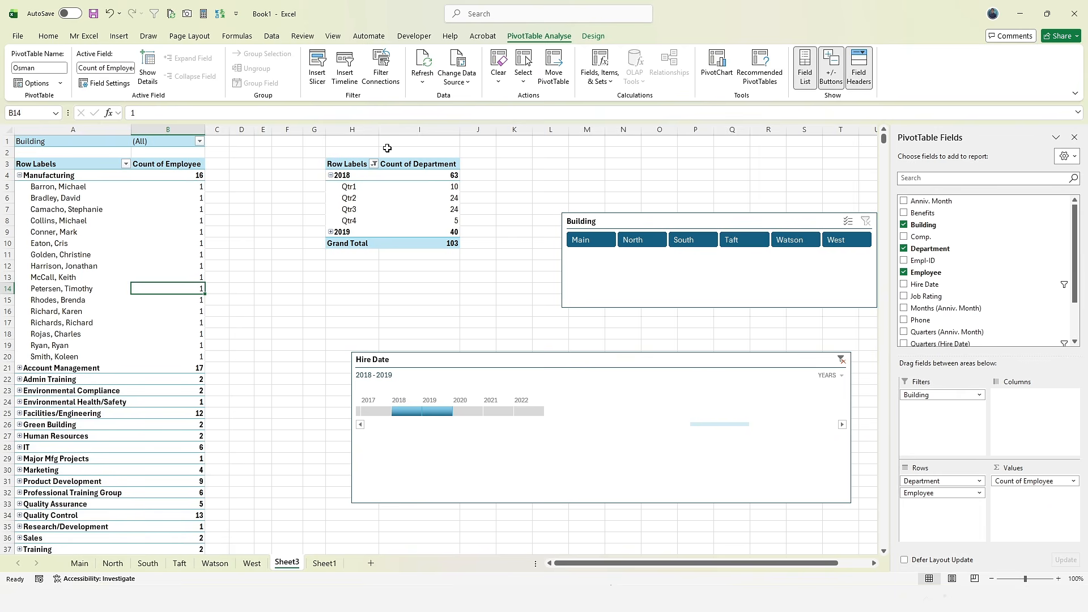
click(446, 85)
click(463, 100)
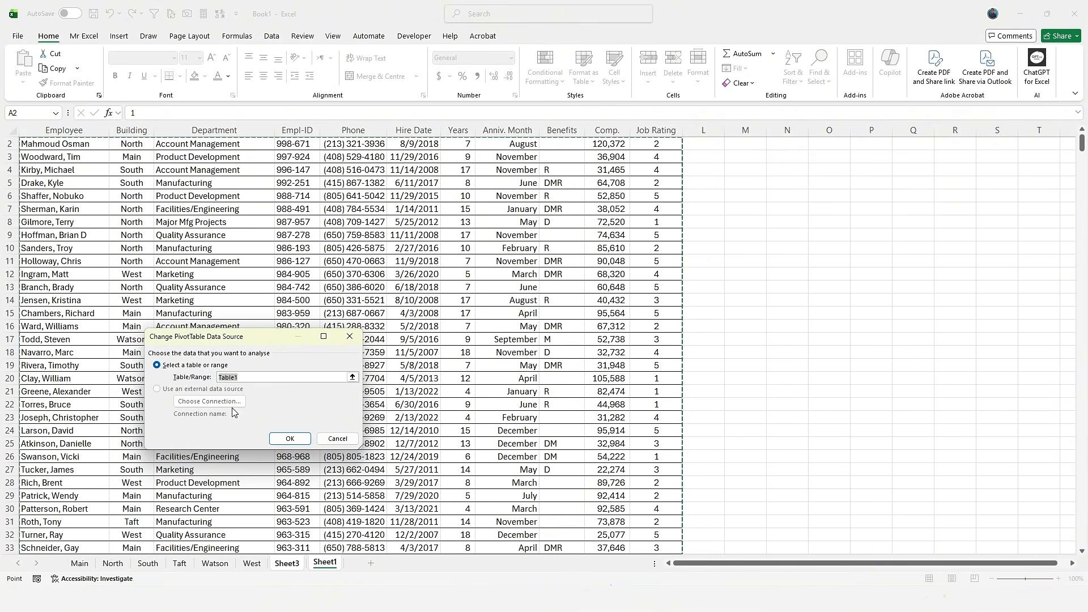
scroll(672, 253, down, 6)
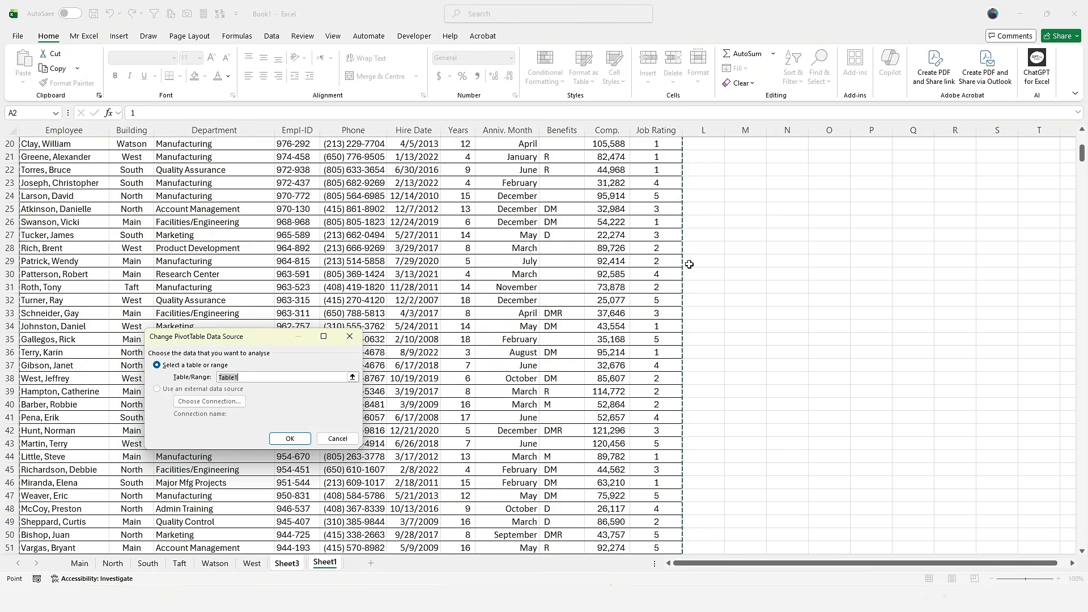
scroll(689, 264, down, 7)
scroll(677, 309, down, 18)
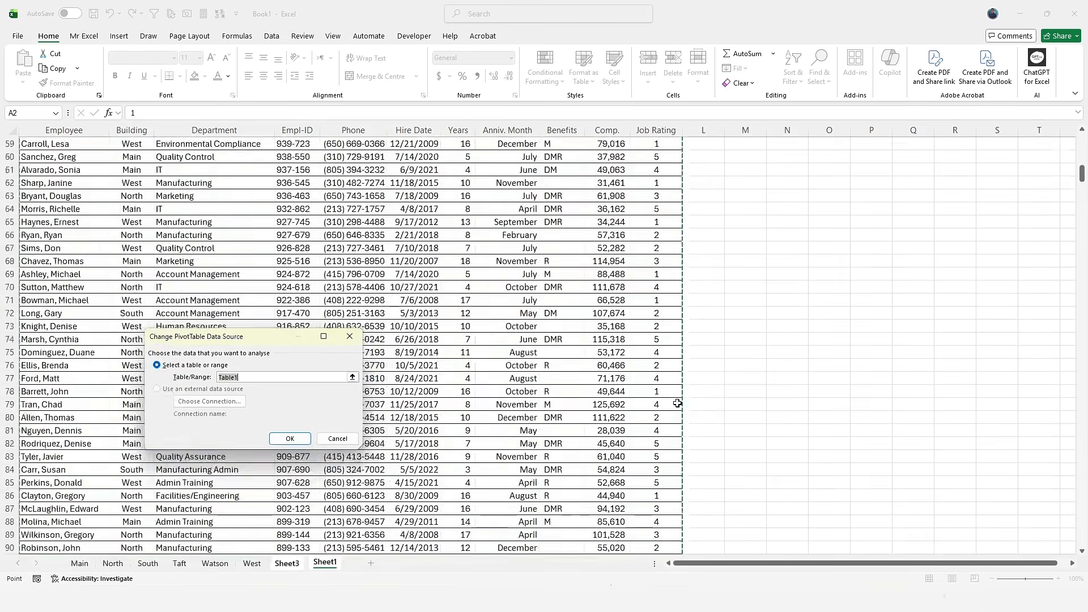
scroll(669, 448, down, 6)
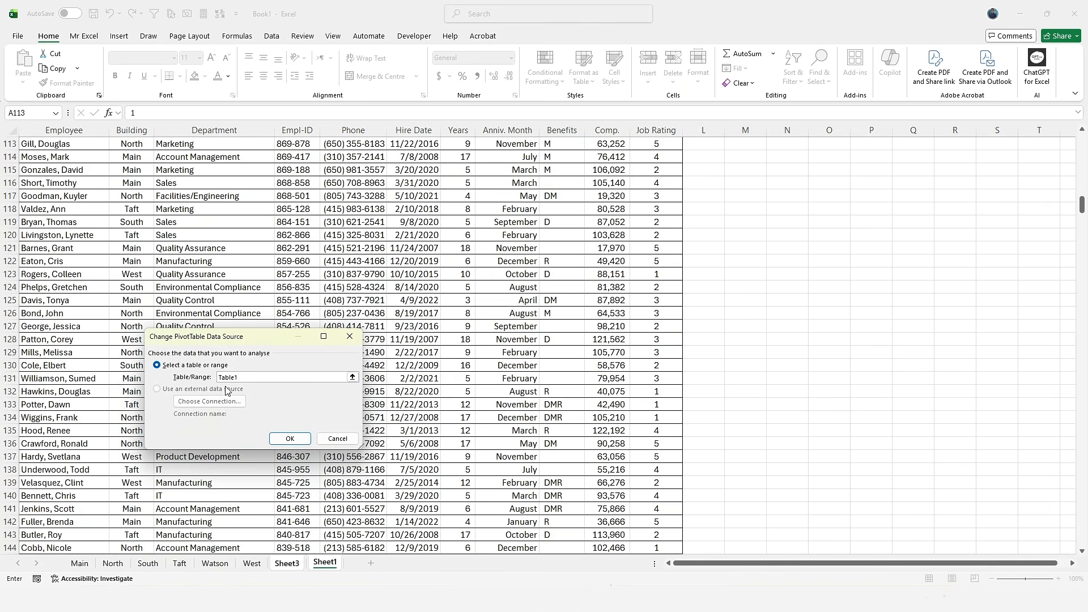
drag(729, 232, 892, 371)
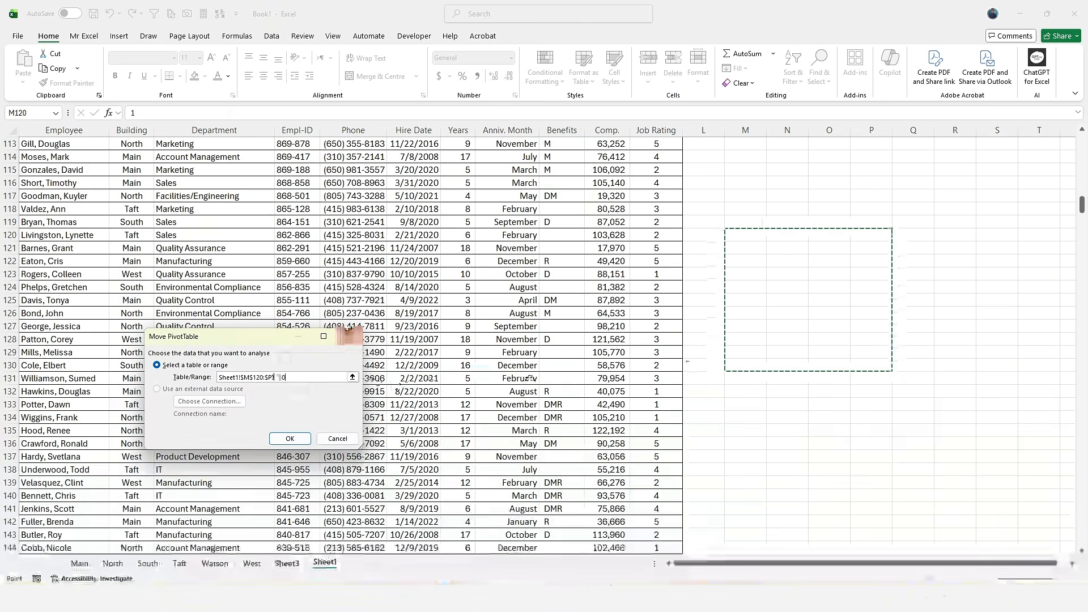
click(349, 337)
click(324, 563)
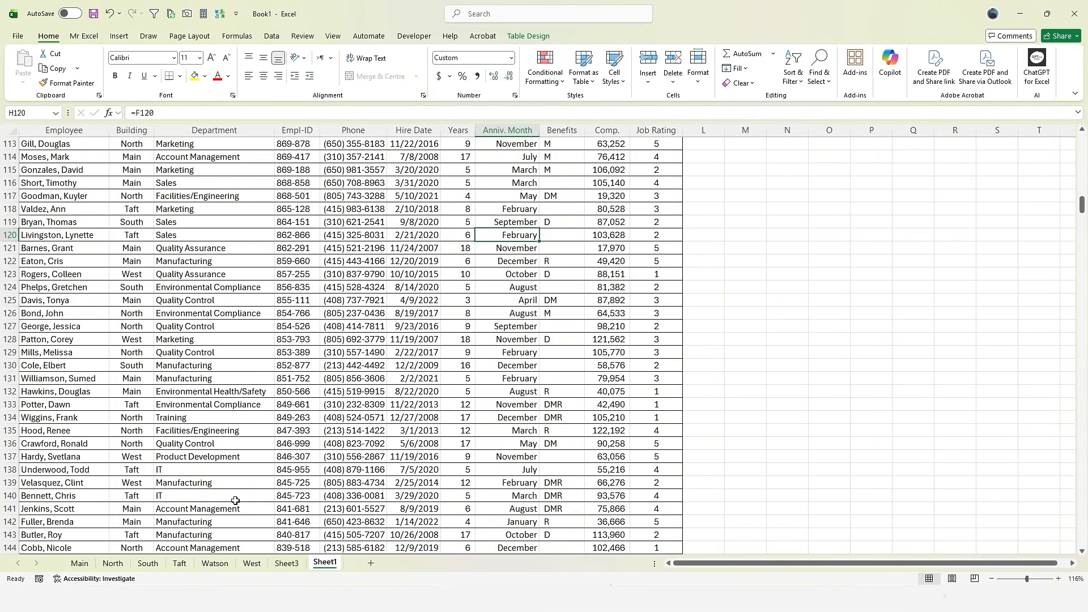
click(287, 563)
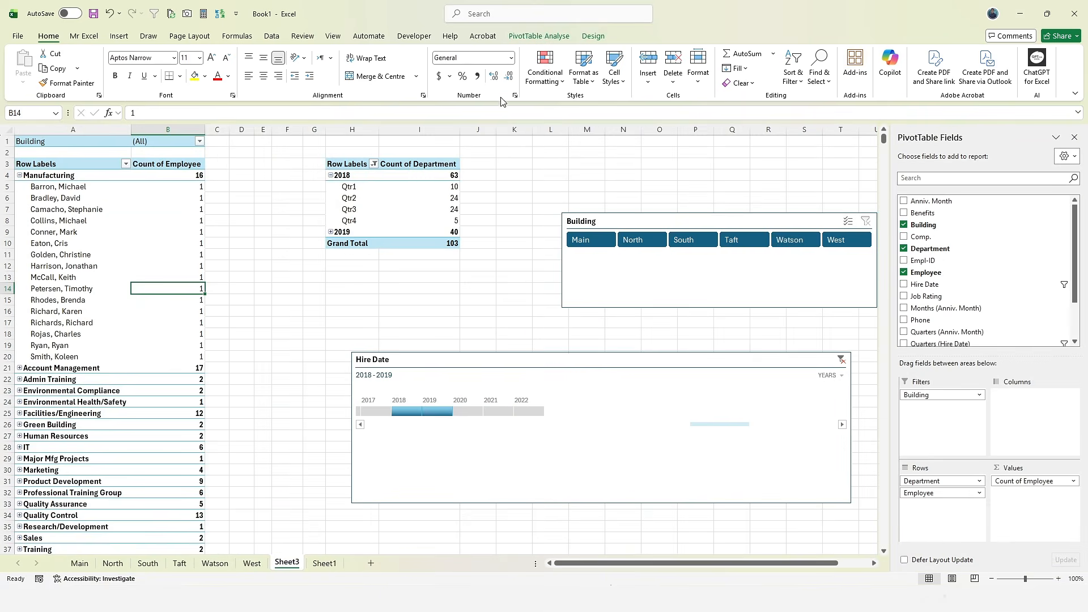
- Try Clear All on the PivotTable but cancel it
click(589, 38)
click(539, 35)
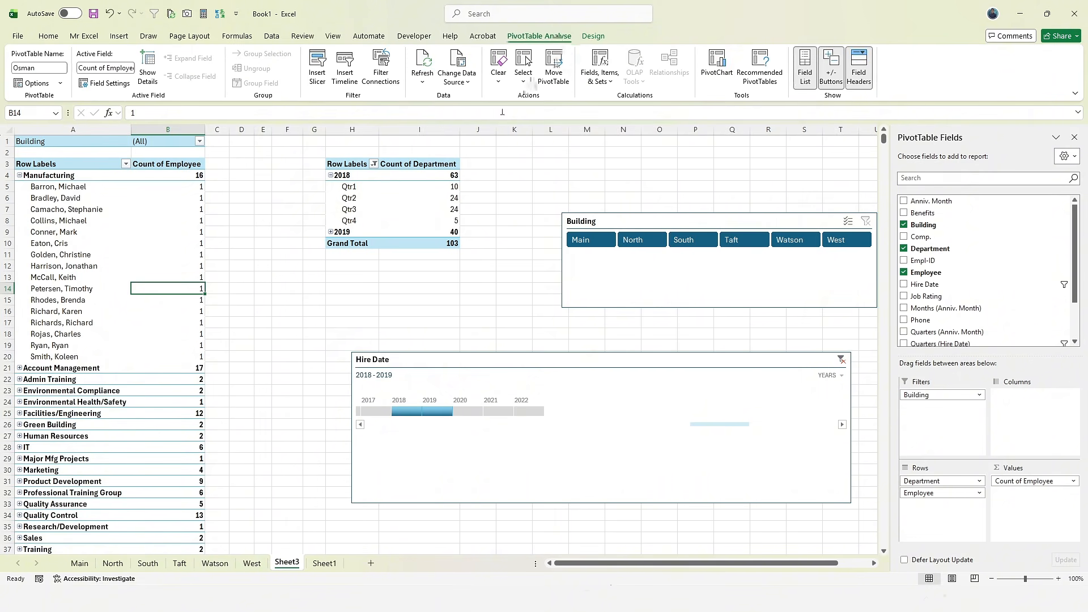
click(497, 79)
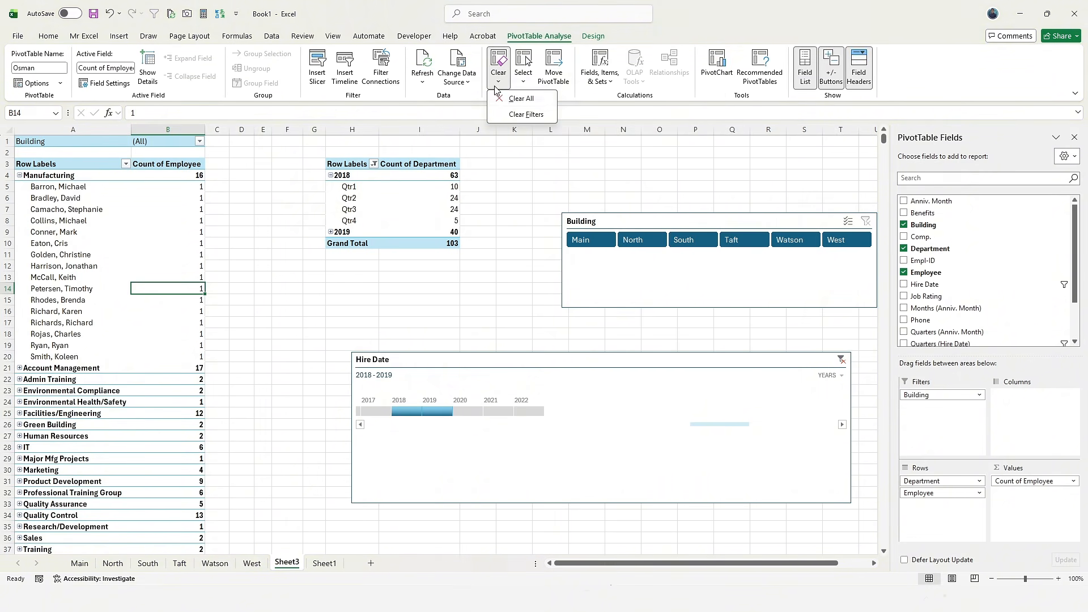
click(520, 99)
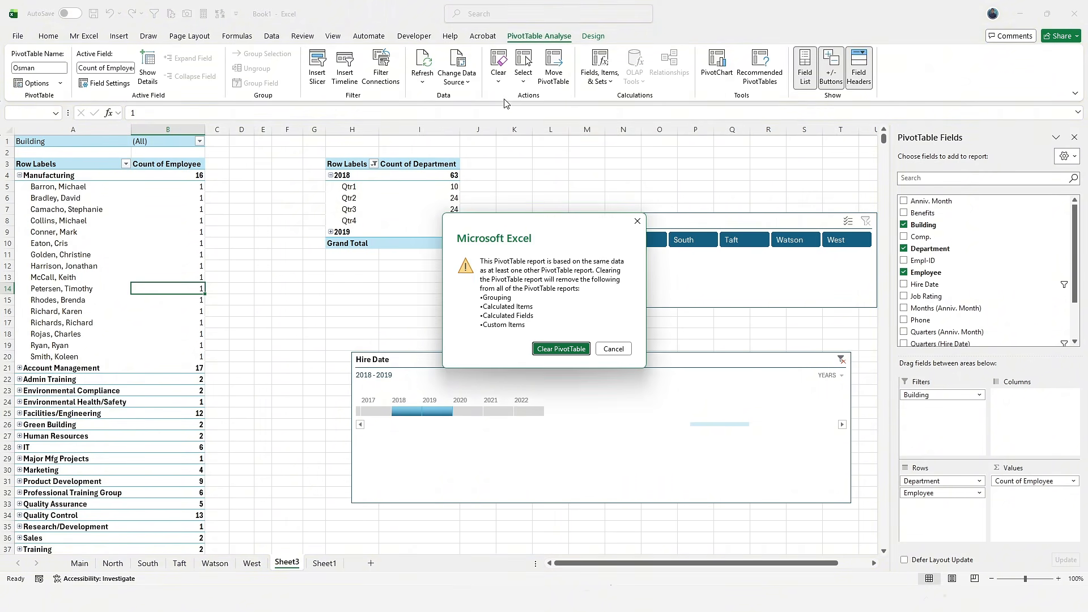
click(611, 350)
- Collapse Manufacturing and clear the Hire Date timeline filter to show all periods
click(524, 77)
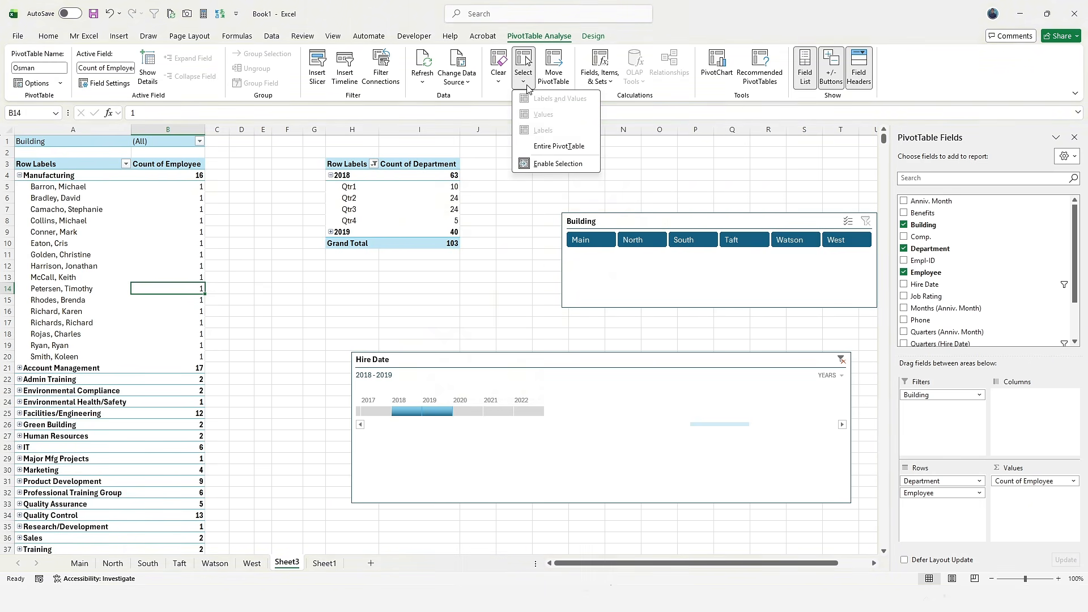
click(19, 175)
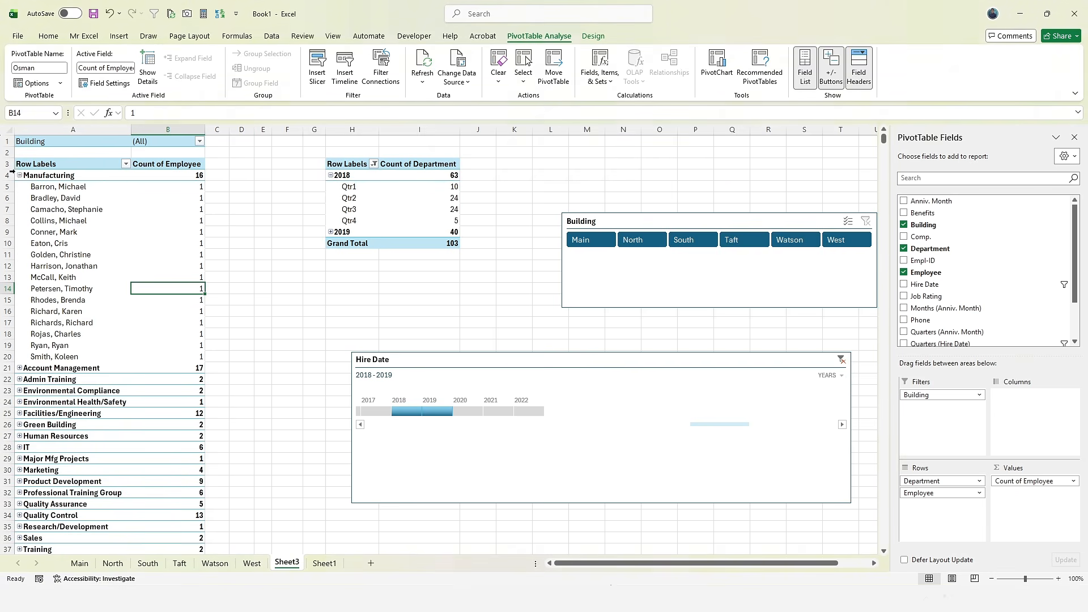
click(19, 175)
click(841, 359)
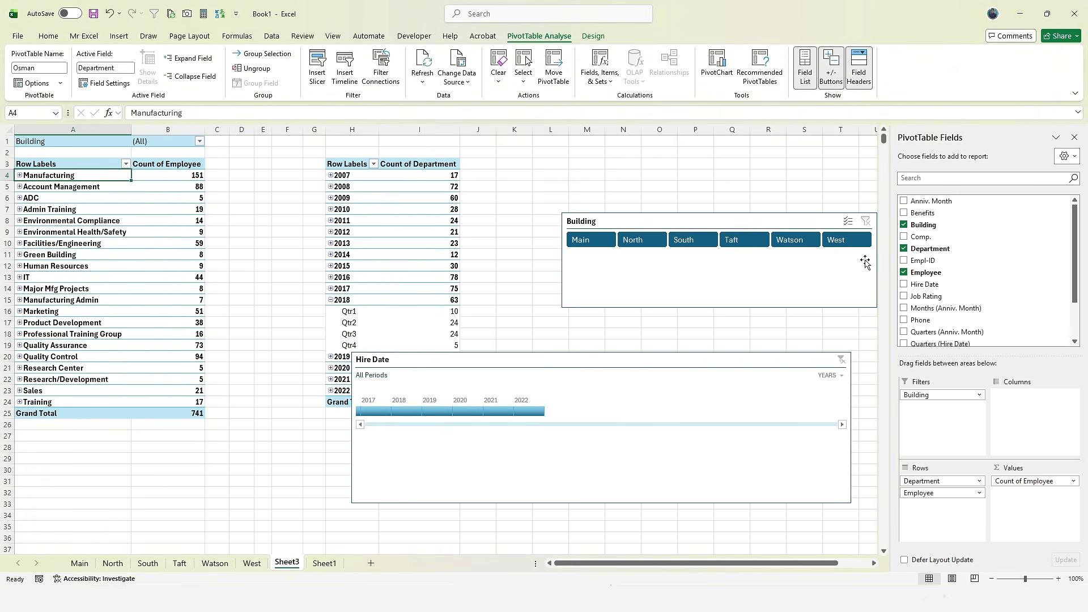
click(45, 224)
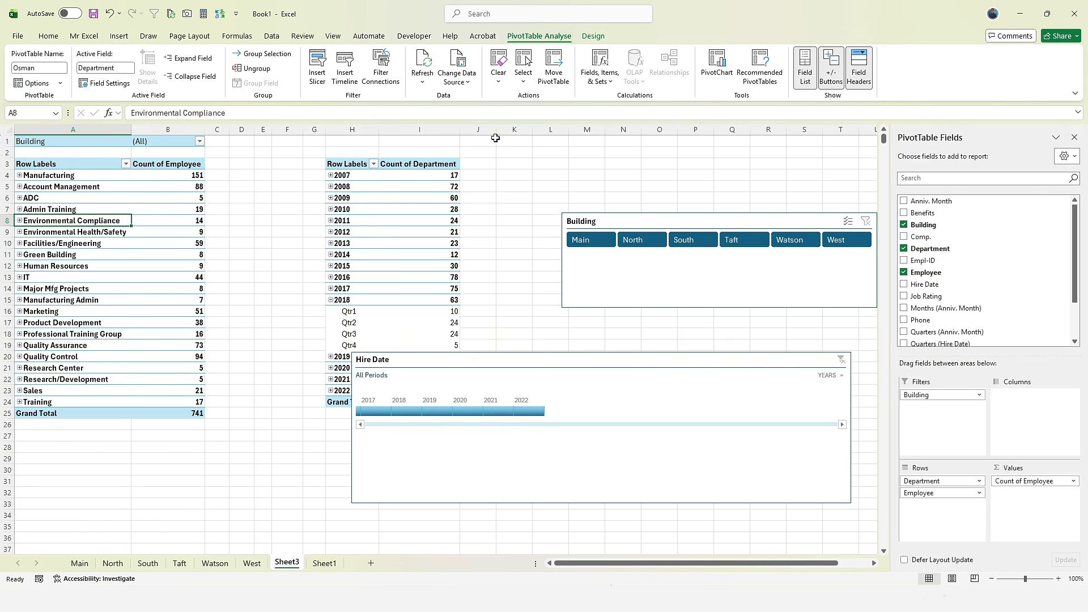
click(525, 81)
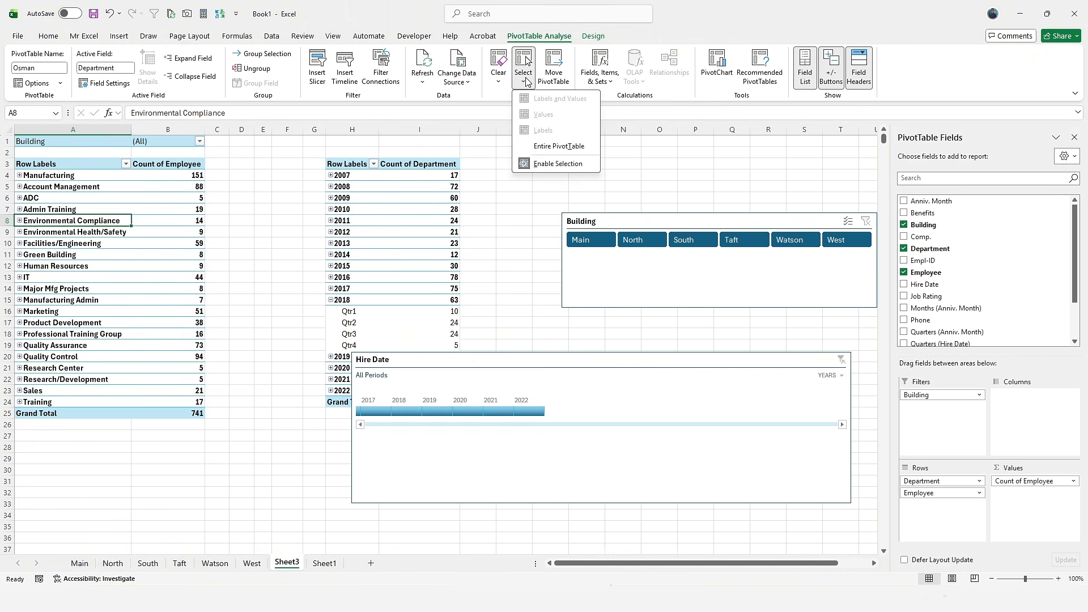
click(558, 147)
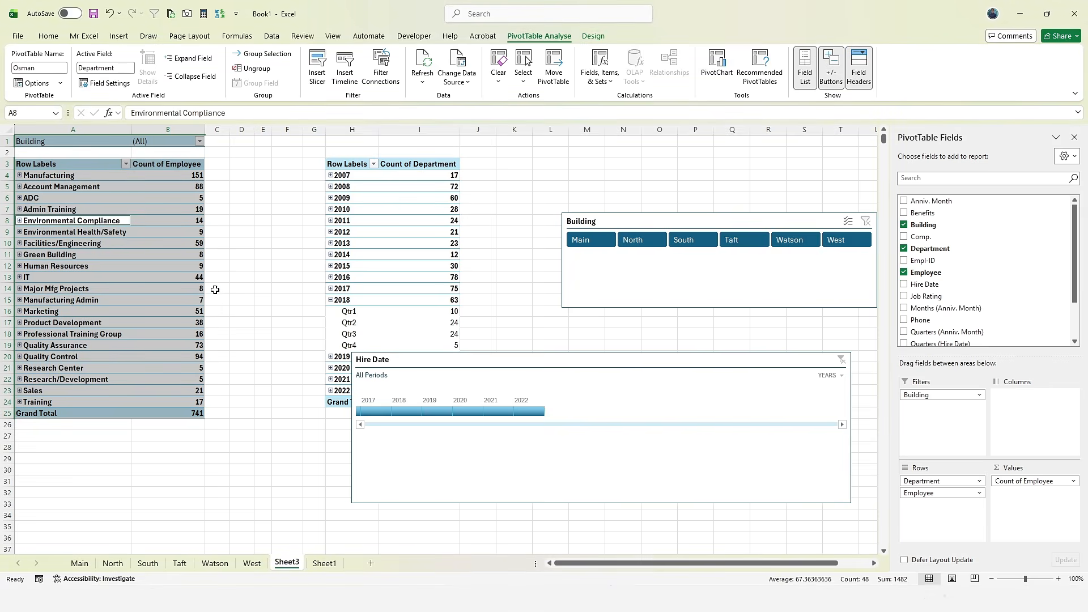
click(553, 68)
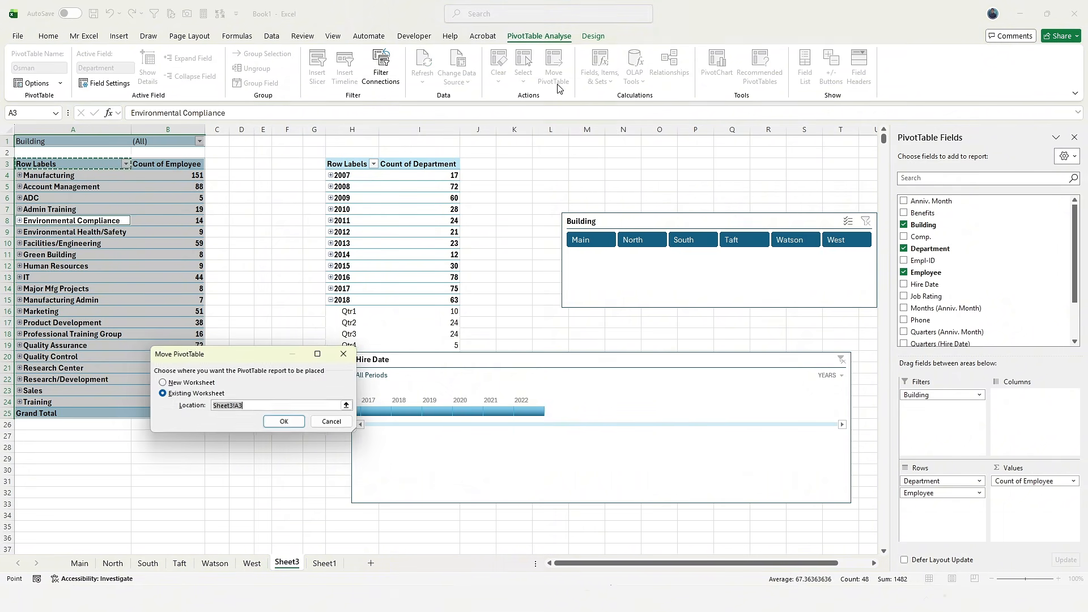
click(377, 325)
key(Escape)
click(523, 73)
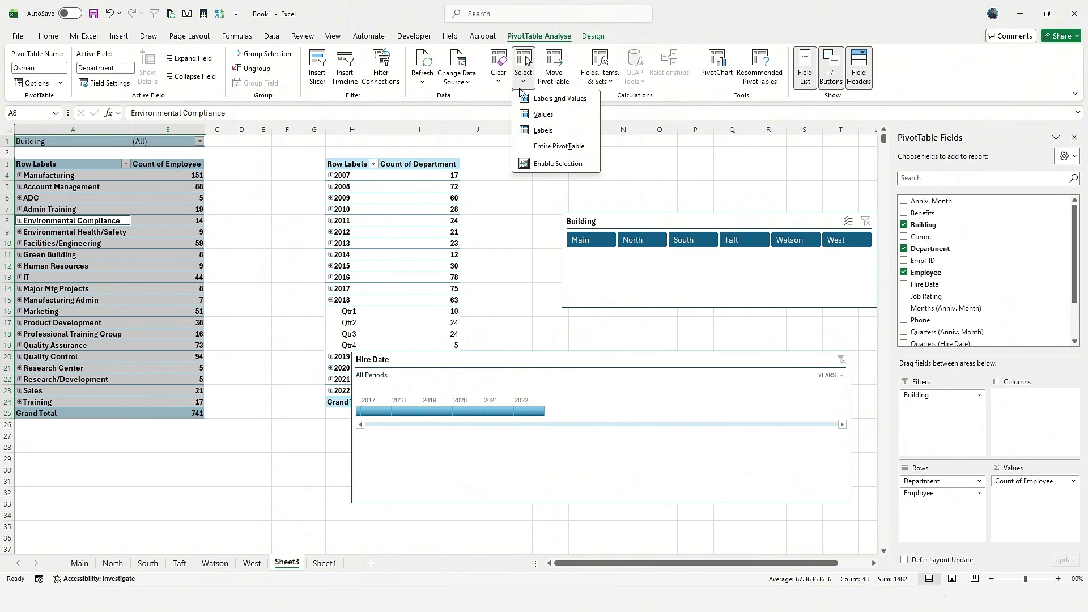
click(543, 115)
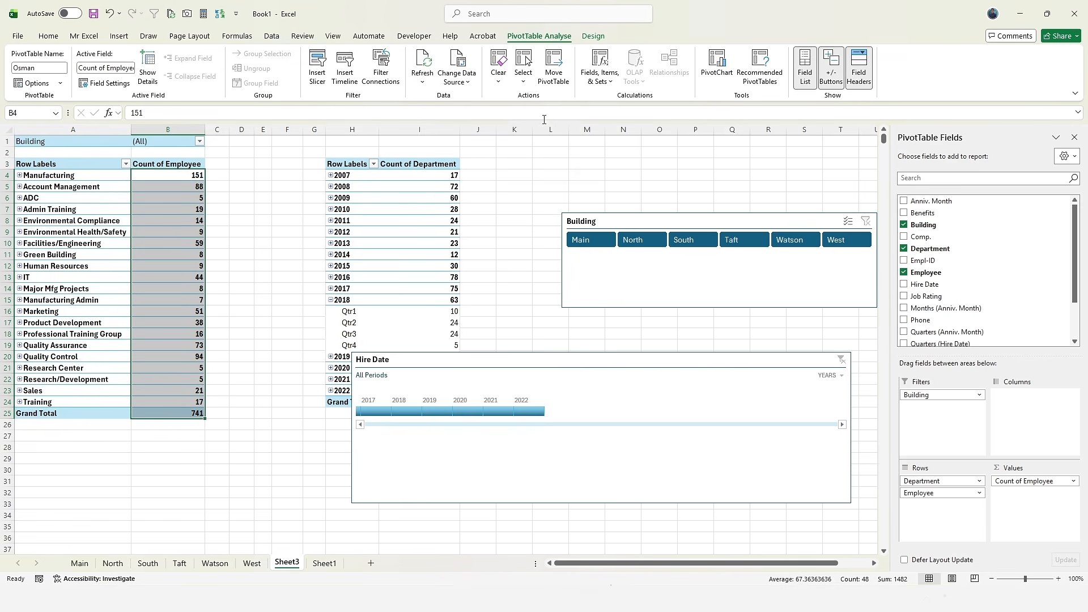
click(523, 73)
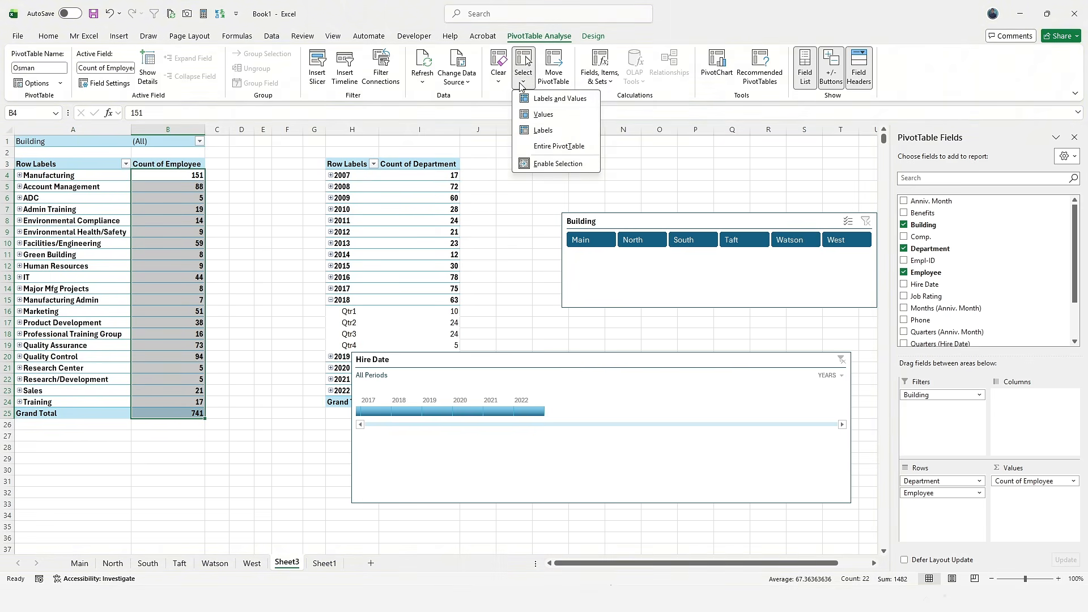
click(565, 131)
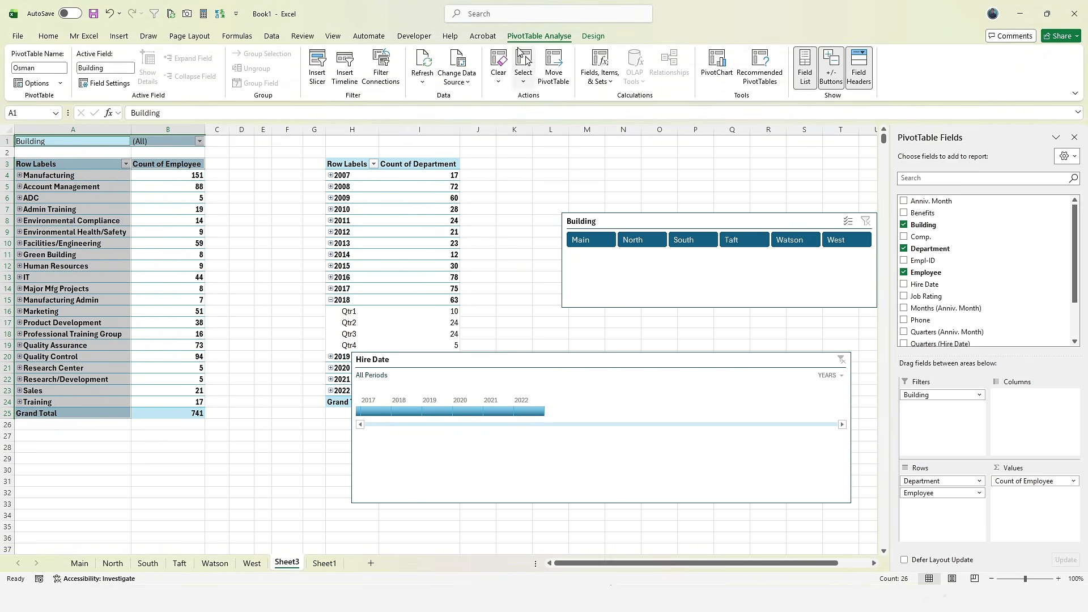
click(523, 76)
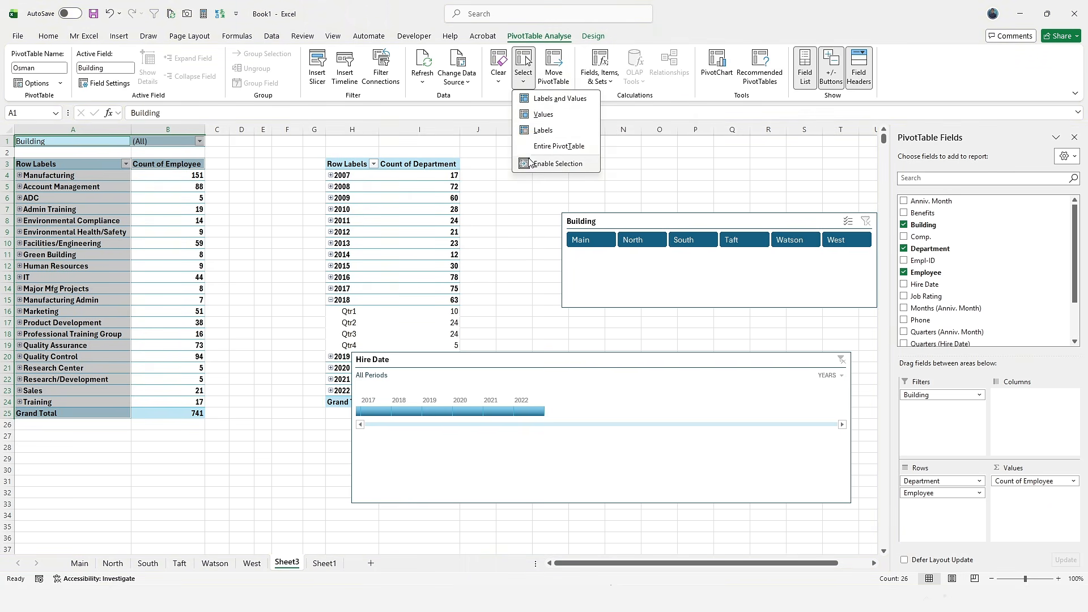
click(558, 163)
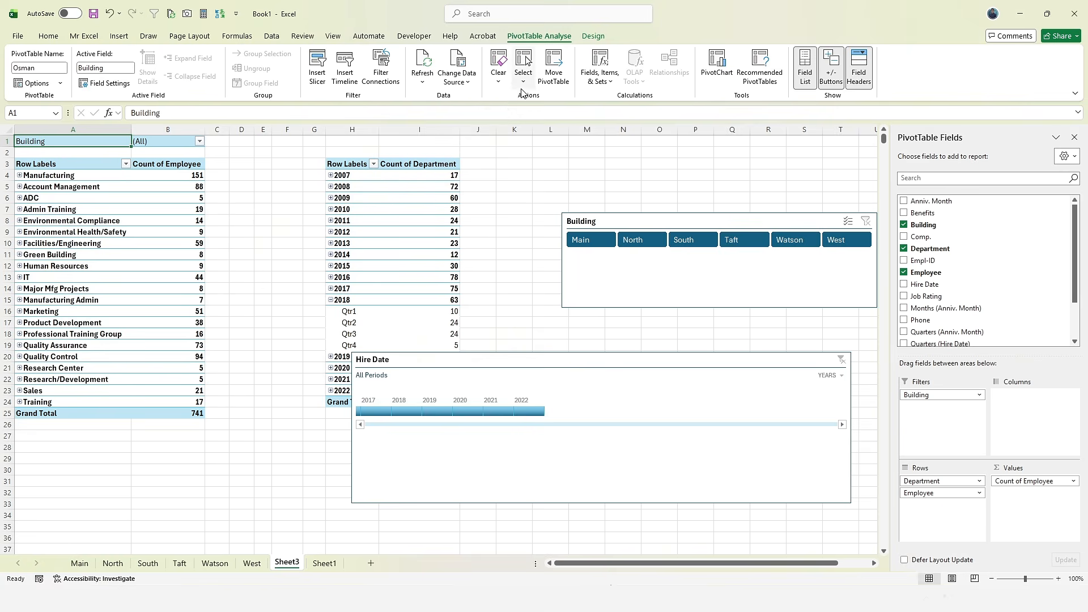
click(523, 73)
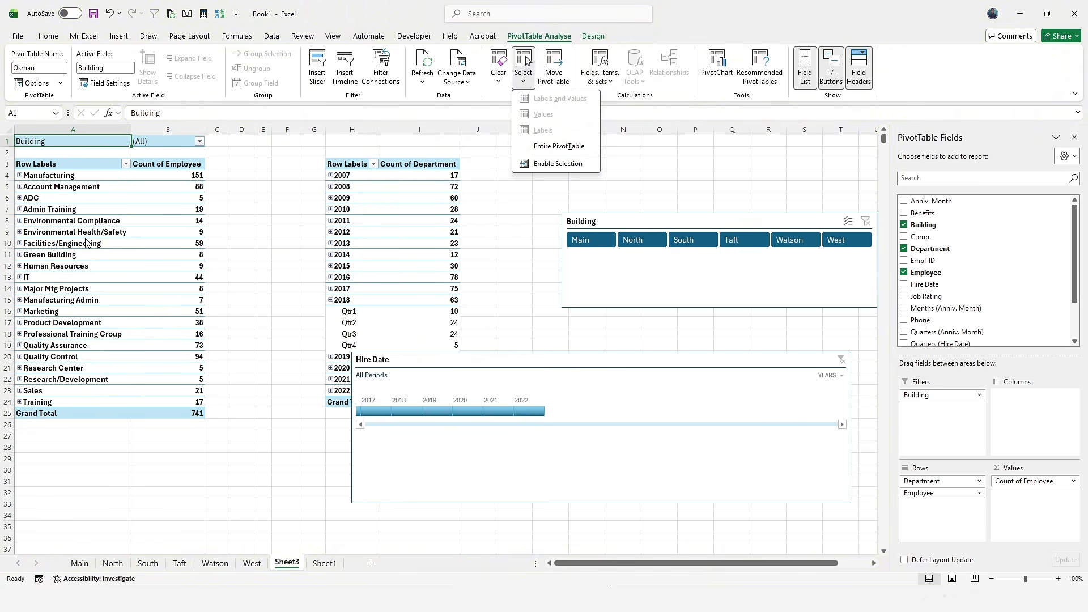
click(138, 250)
drag(92, 198, 148, 232)
drag(91, 277, 138, 288)
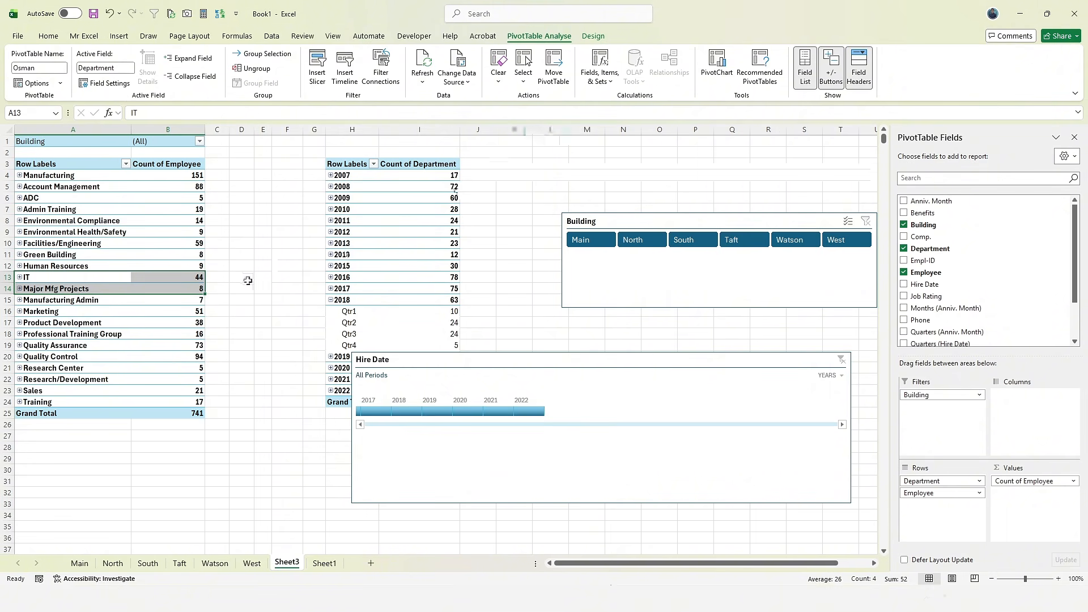
click(148, 234)
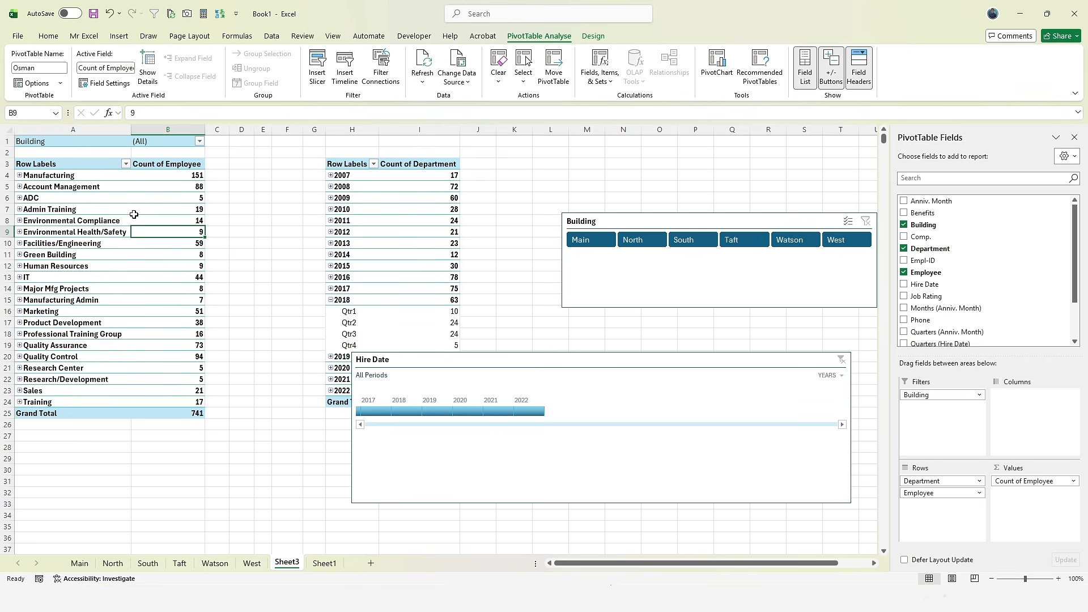
drag(57, 176, 57, 187)
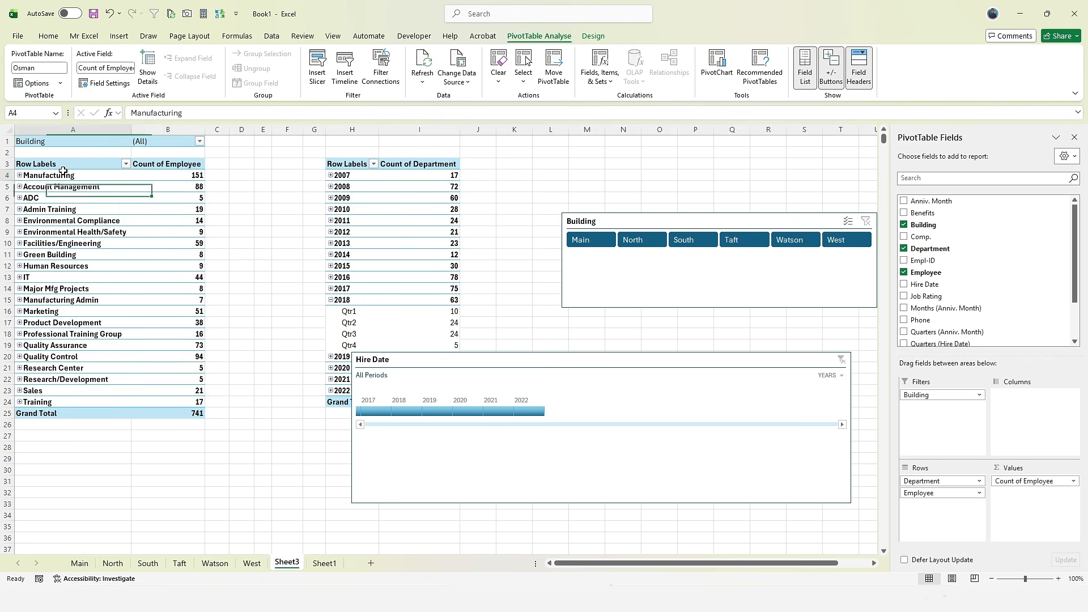
- Expand the entire Department field so every department lists its employees
click(25, 175)
right_click(33, 176)
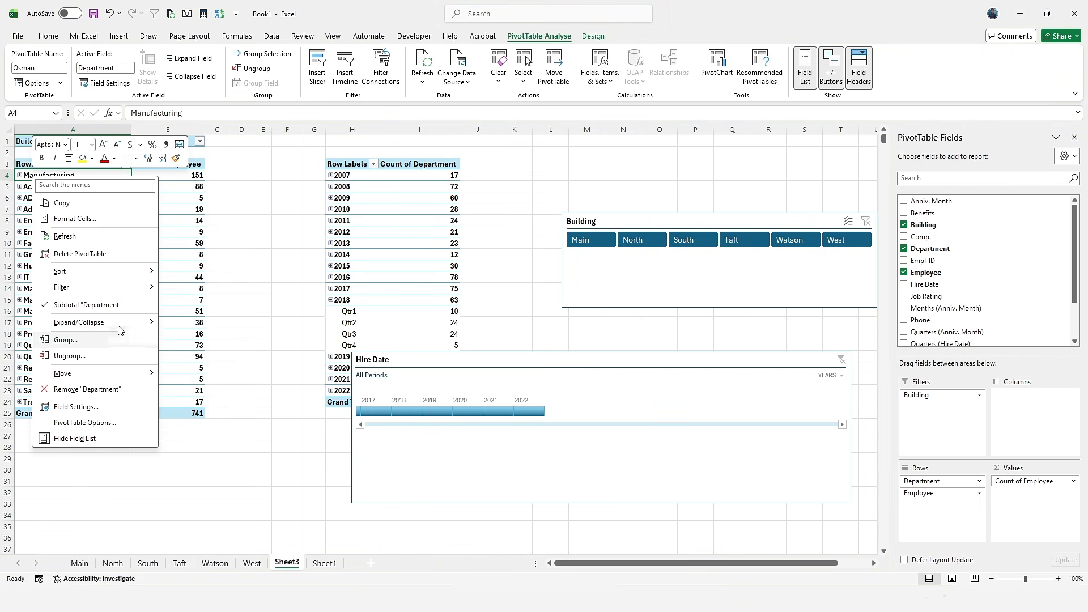
mouse_move(122, 323)
click(205, 356)
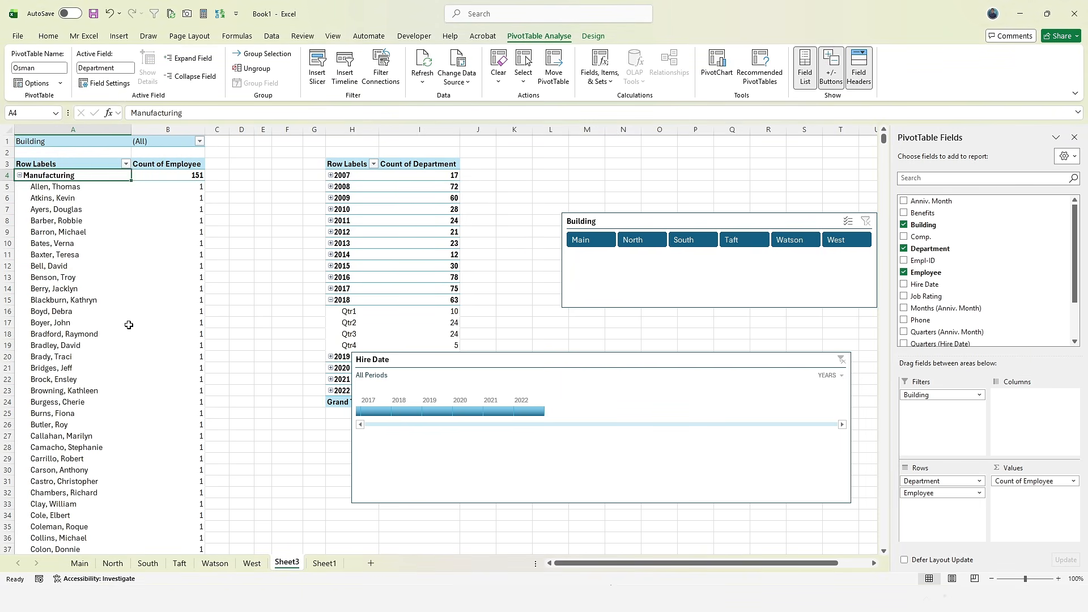
click(55, 277)
drag(30, 176, 197, 178)
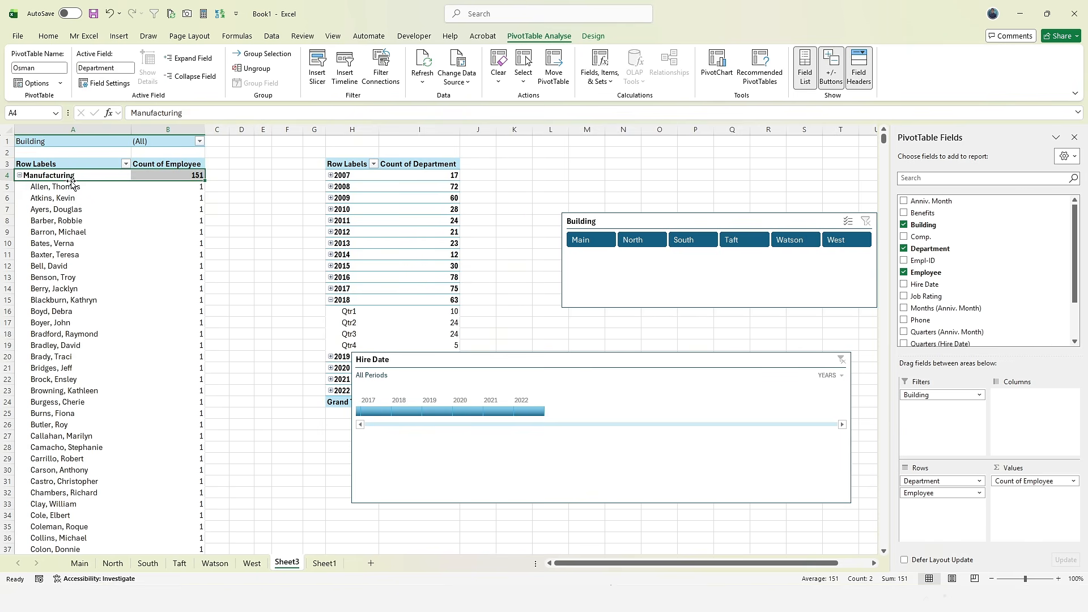
scroll(187, 244, down, 2)
scroll(179, 234, up, 2)
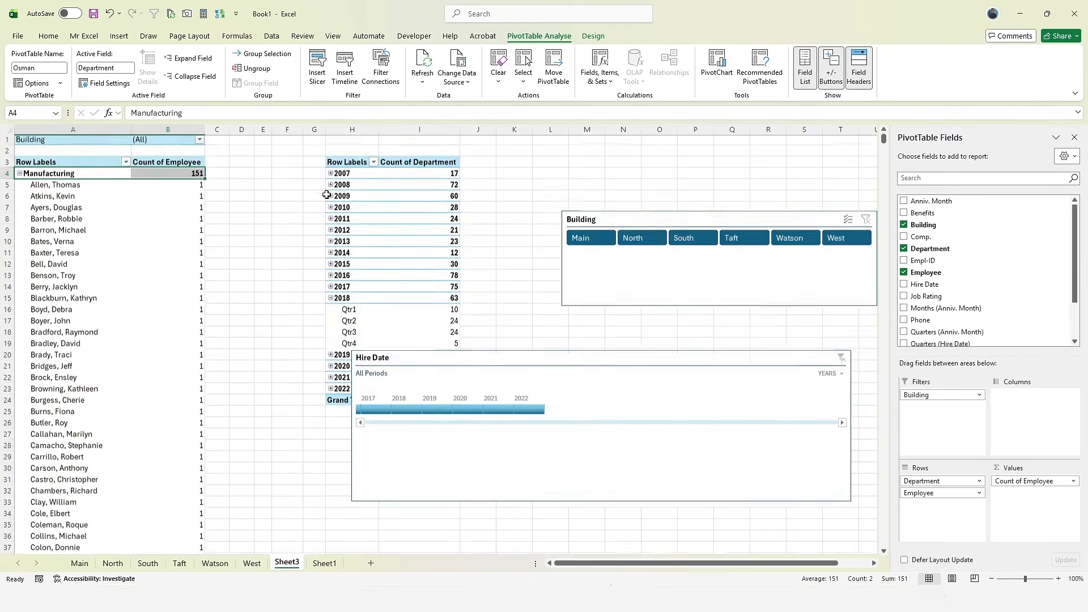
- Try the PivotTable Select options: entire PivotTable, labels only, then labels and values
click(523, 71)
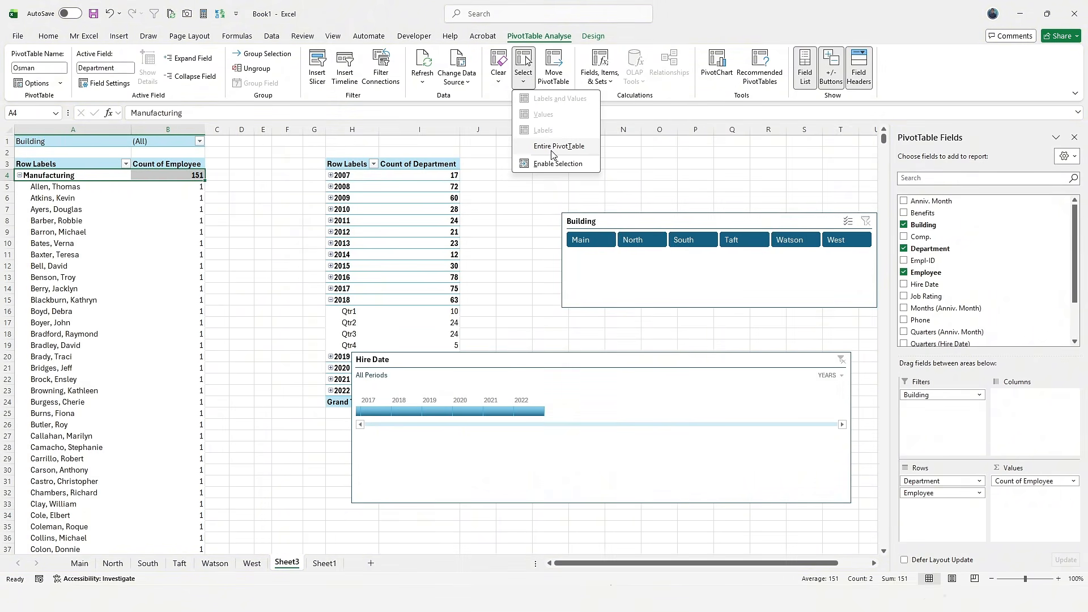
click(552, 147)
click(523, 71)
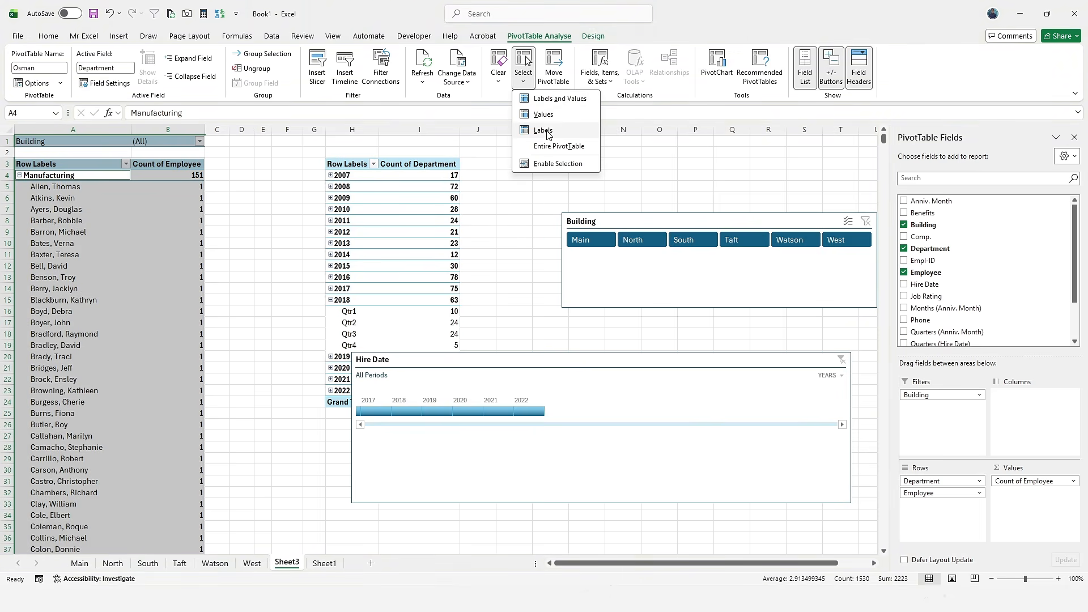
click(544, 131)
click(522, 71)
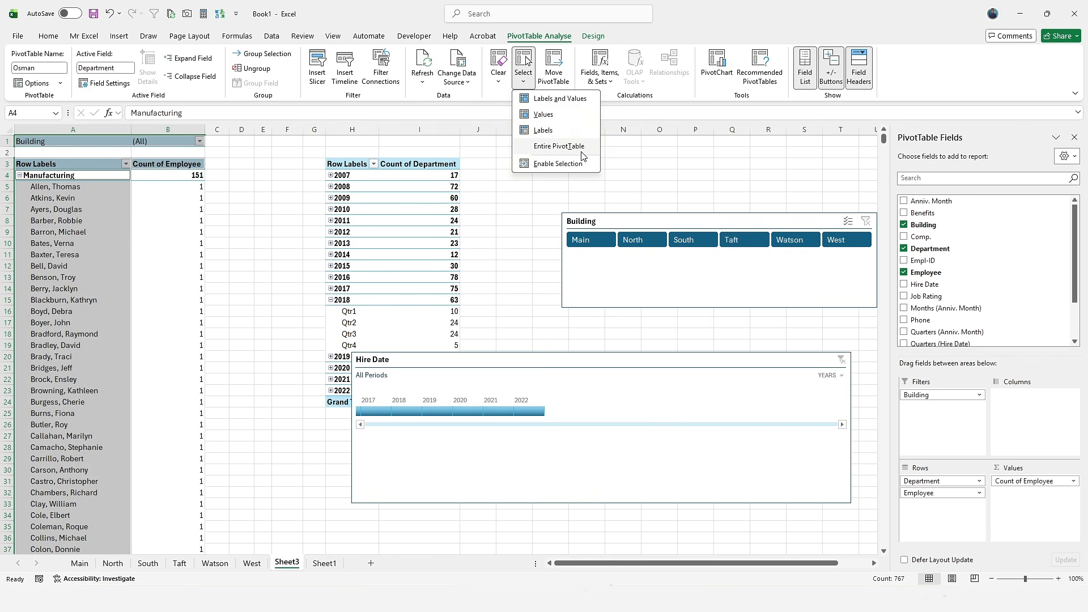
click(559, 146)
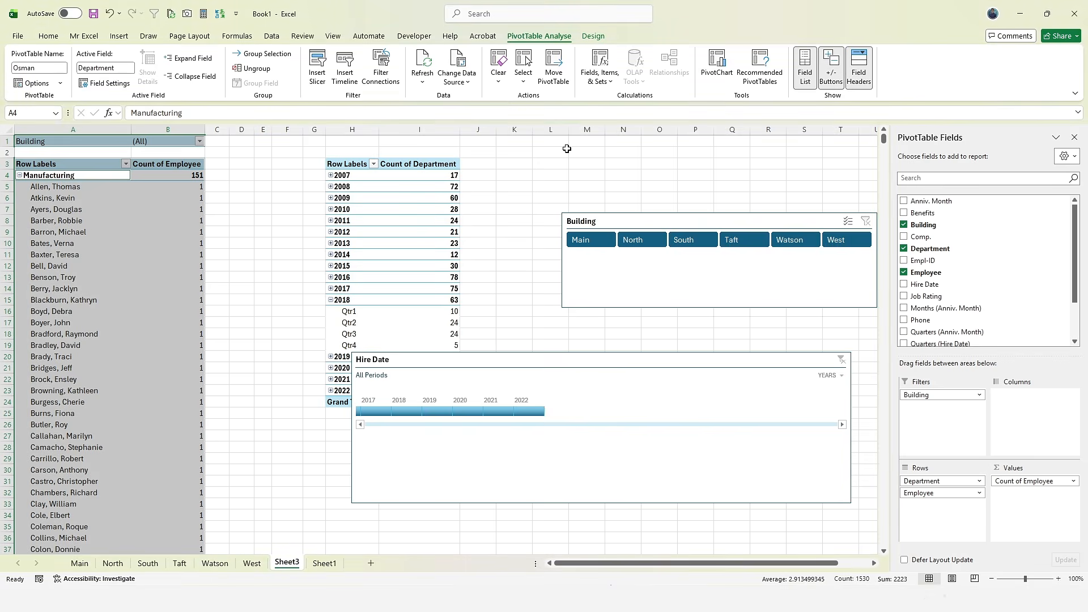
click(521, 79)
click(546, 102)
- Collapse Manufacturing again and bring up the shortcut menu for Account Management
click(101, 254)
key(Right)
click(28, 175)
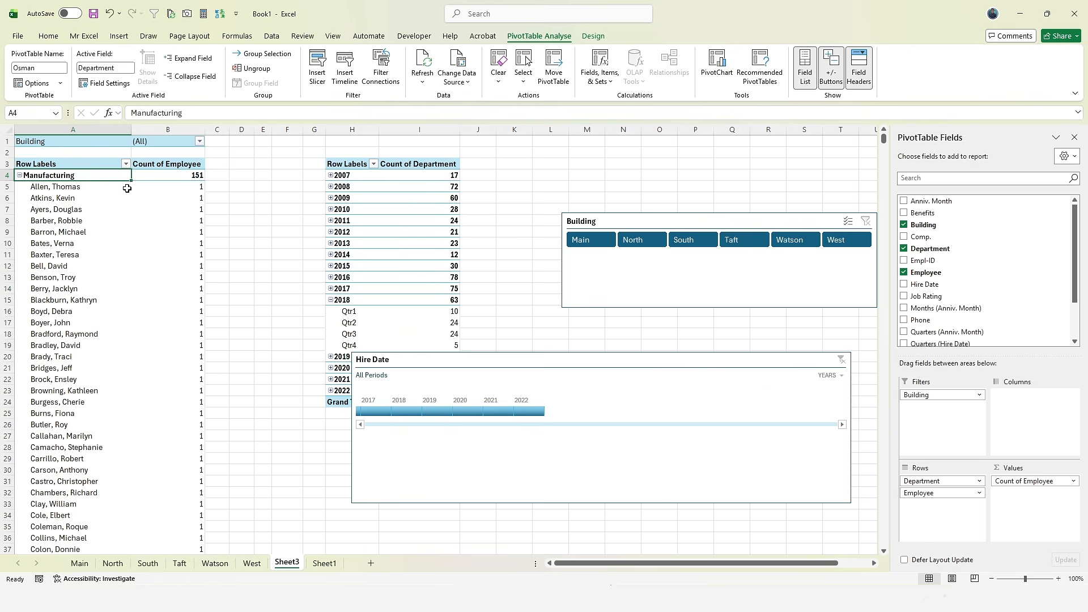
key(Down)
click(20, 175)
right_click(36, 187)
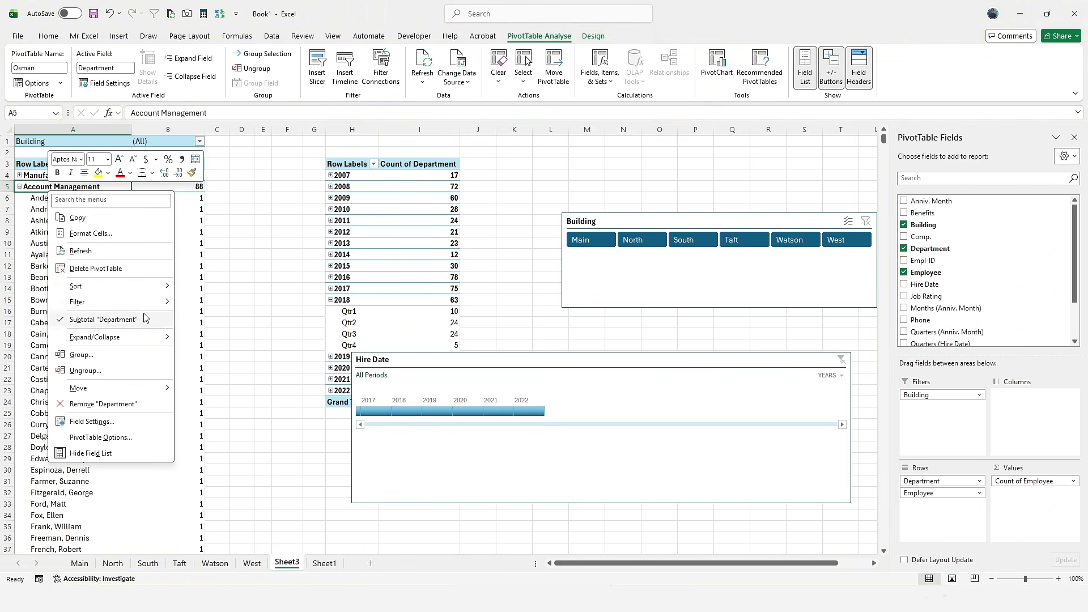